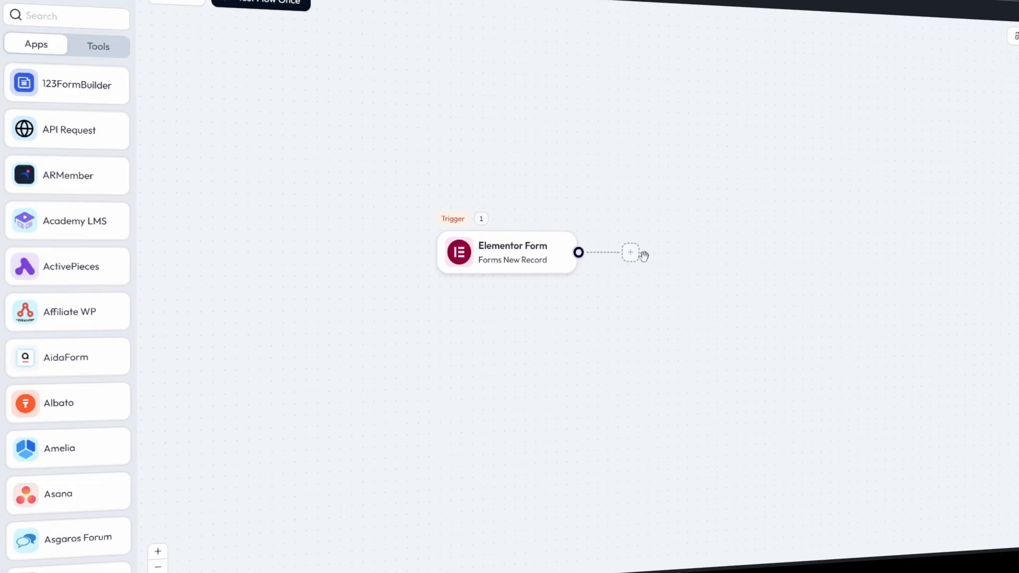
Add a Google Sheet action after the Elementor Form trigger and choose Add Row as its action.
left_click(641, 254)
left_click(705, 282)
left_click(757, 253)
scroll(44, 418, "down", 20)
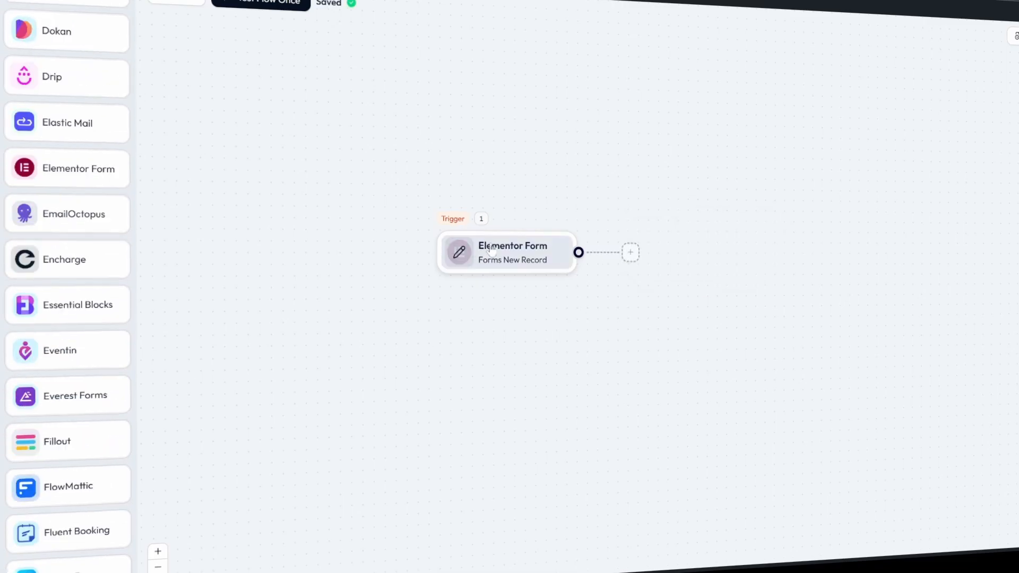
left_click_drag(62, 211, 958, 421)
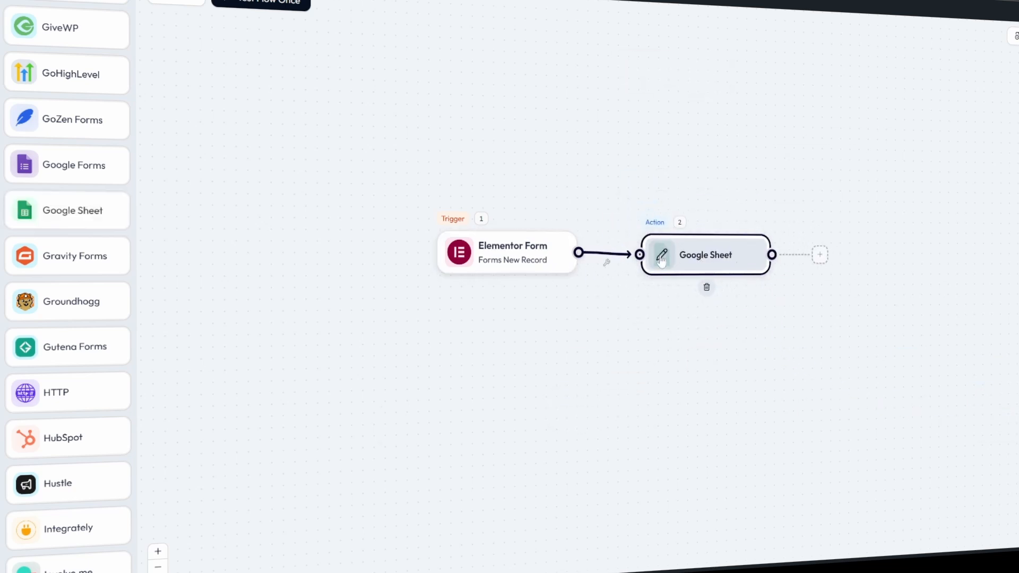
left_click(663, 259)
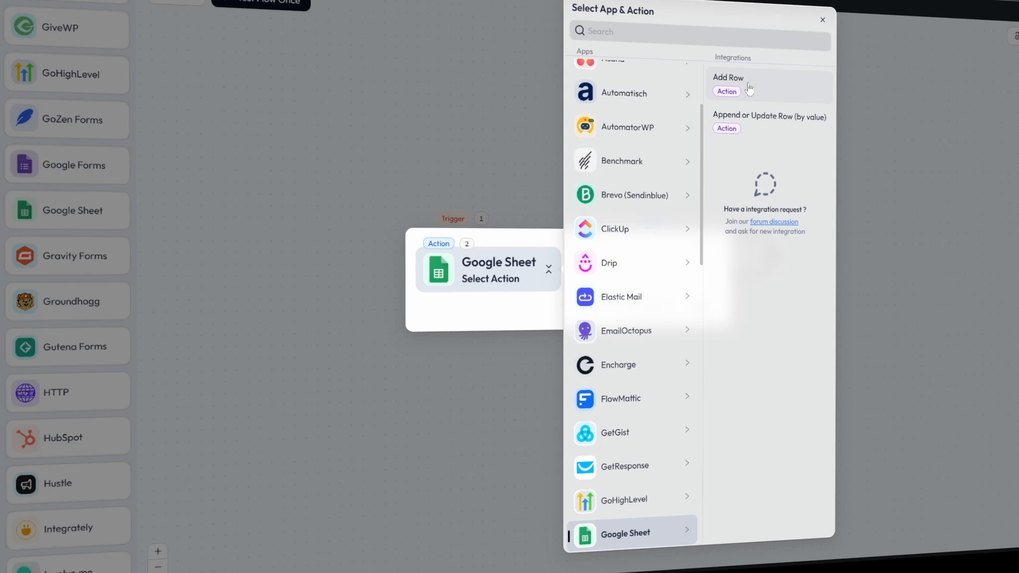
left_click(750, 92)
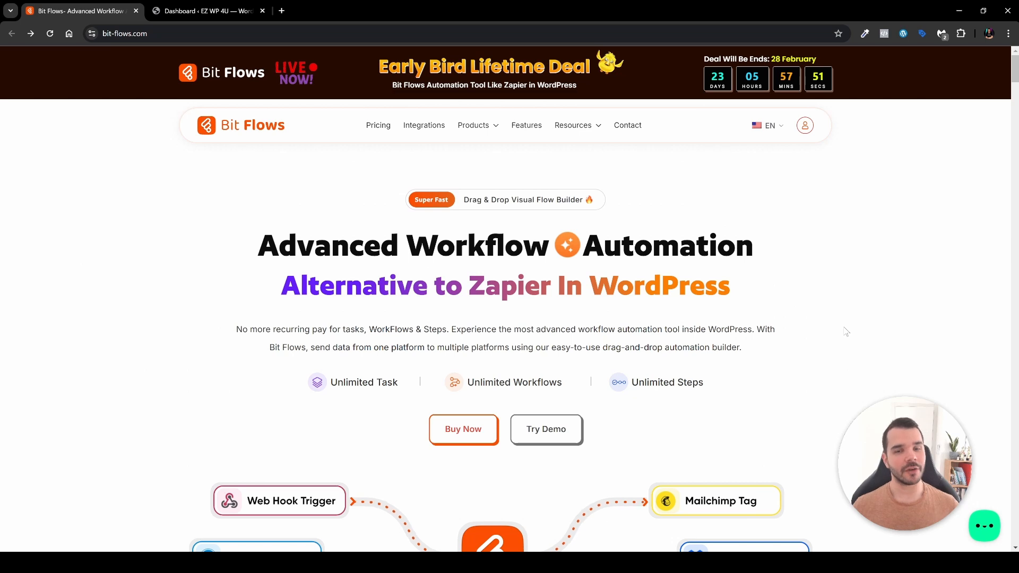
Search the WordPress plugin directory for "Bit Flows" and open the list of installed plugins.
key("ctrl+Tab")
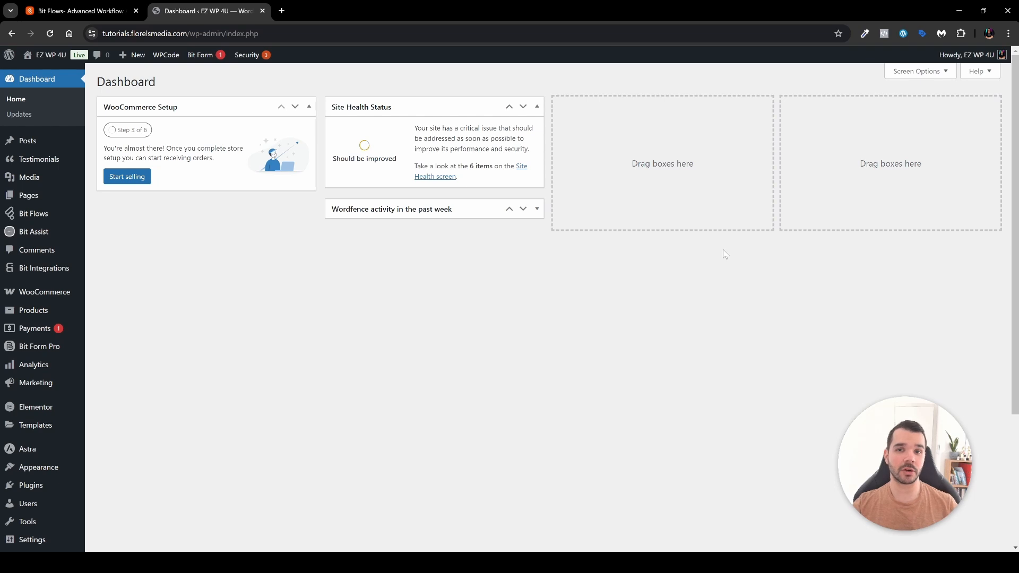
mouse_move(50, 484)
left_click(105, 504)
left_click(868, 112)
type("Bit Flows")
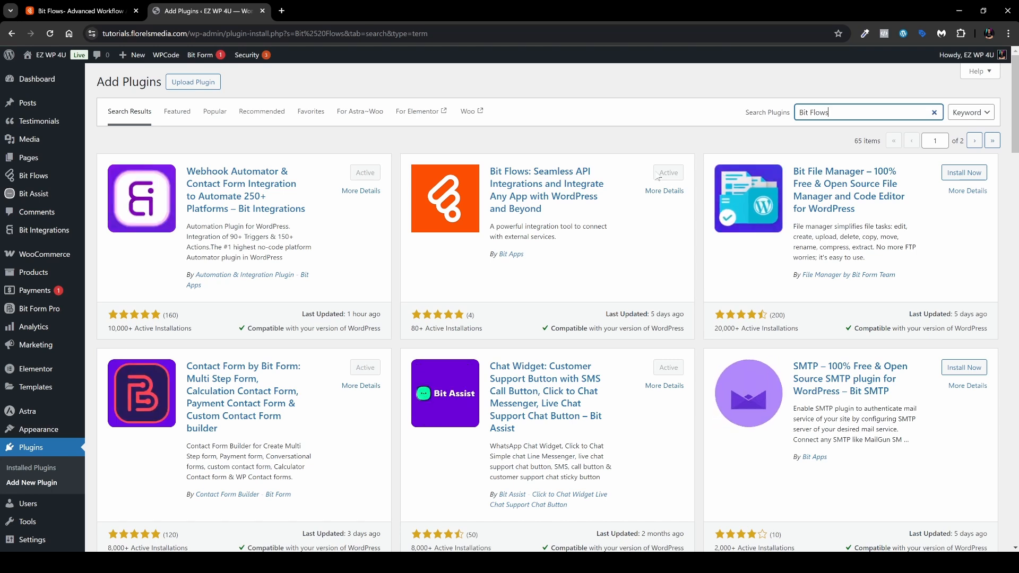
left_click(38, 455)
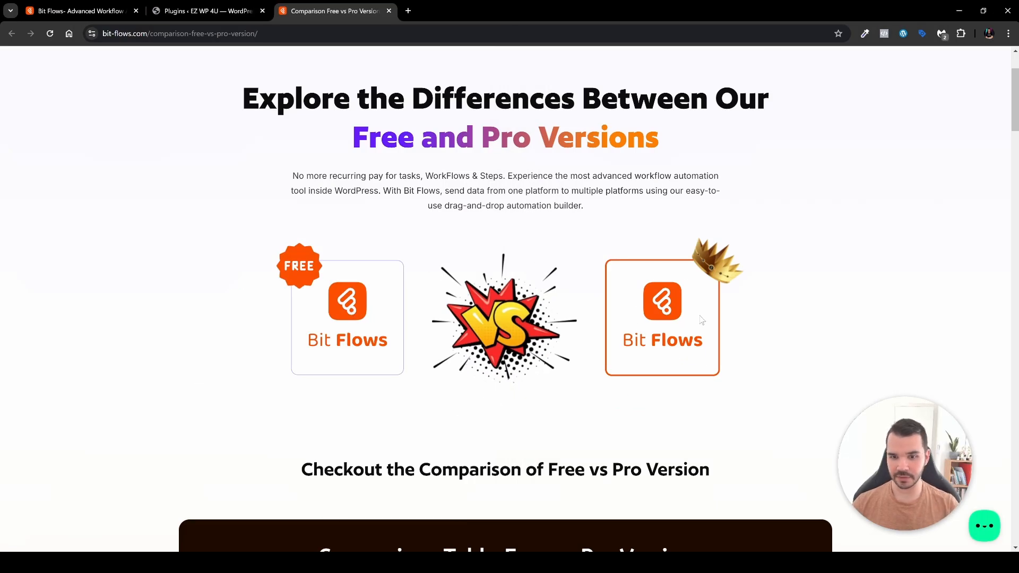
Examine the free versus pro feature comparison of Bit Flows and the lifetime pricing plans.
scroll(709, 323, "down", 10)
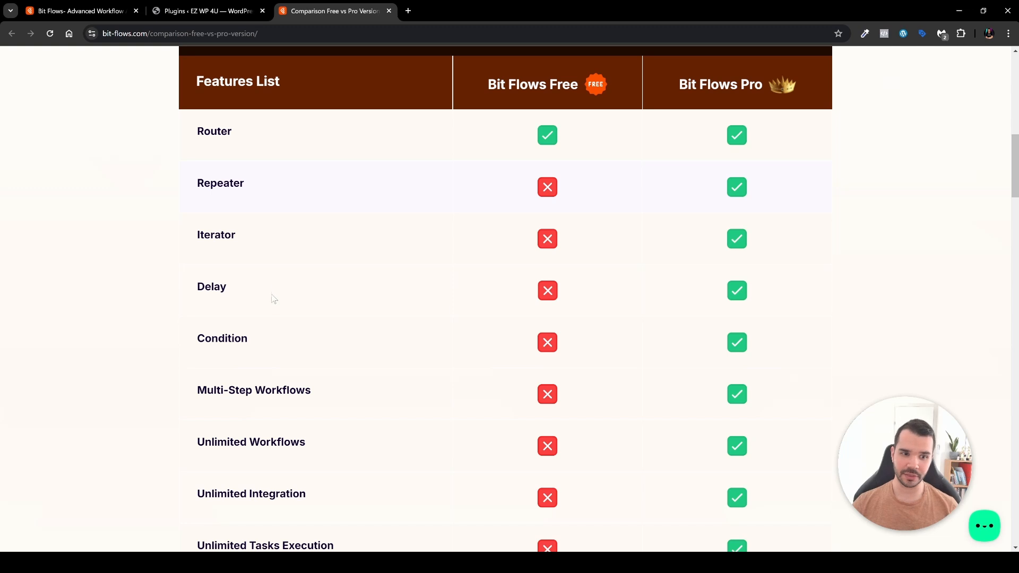
scroll(340, 324, "down", 2)
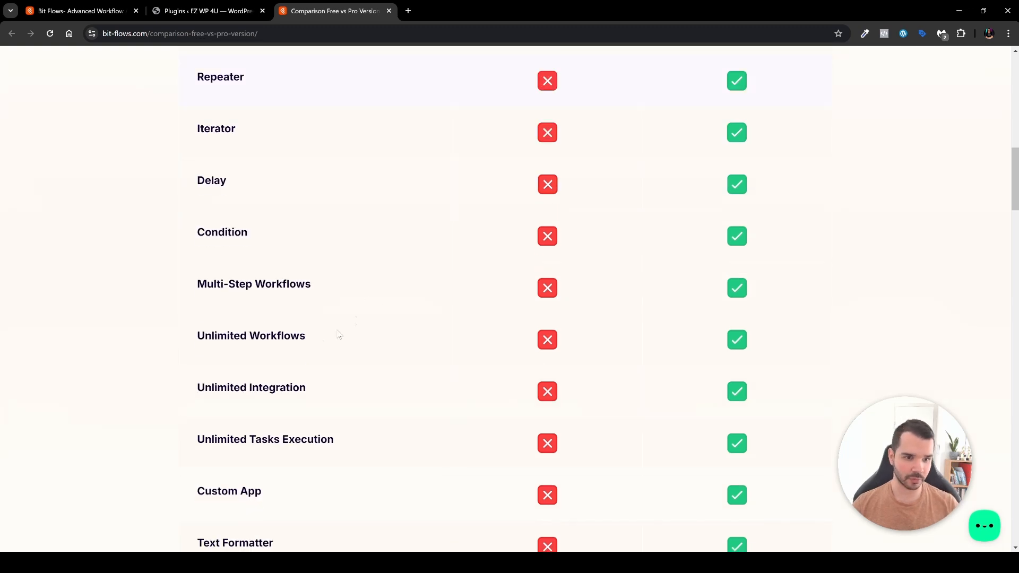
scroll(333, 348, "down", 3)
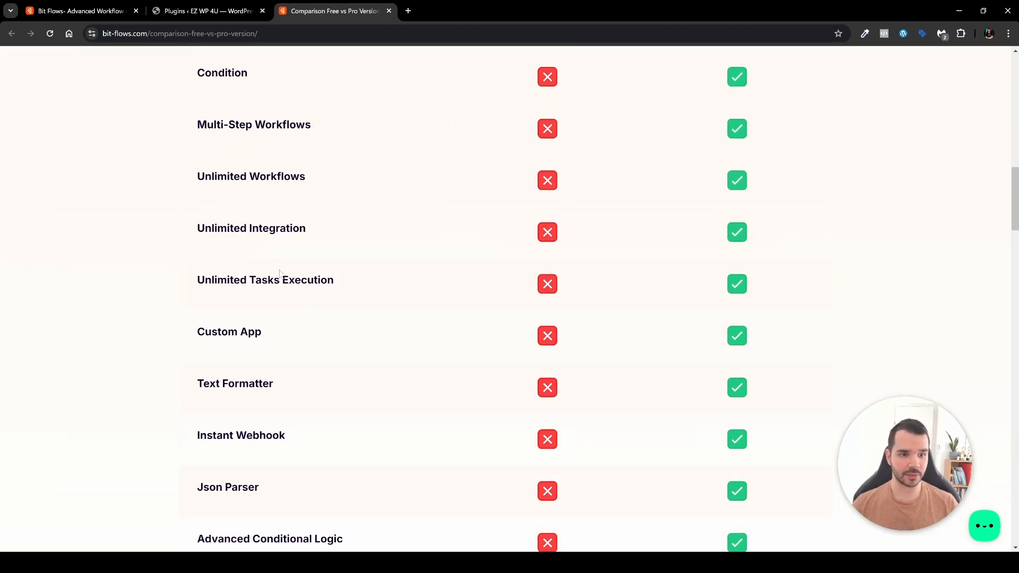
scroll(314, 272, "down", 2)
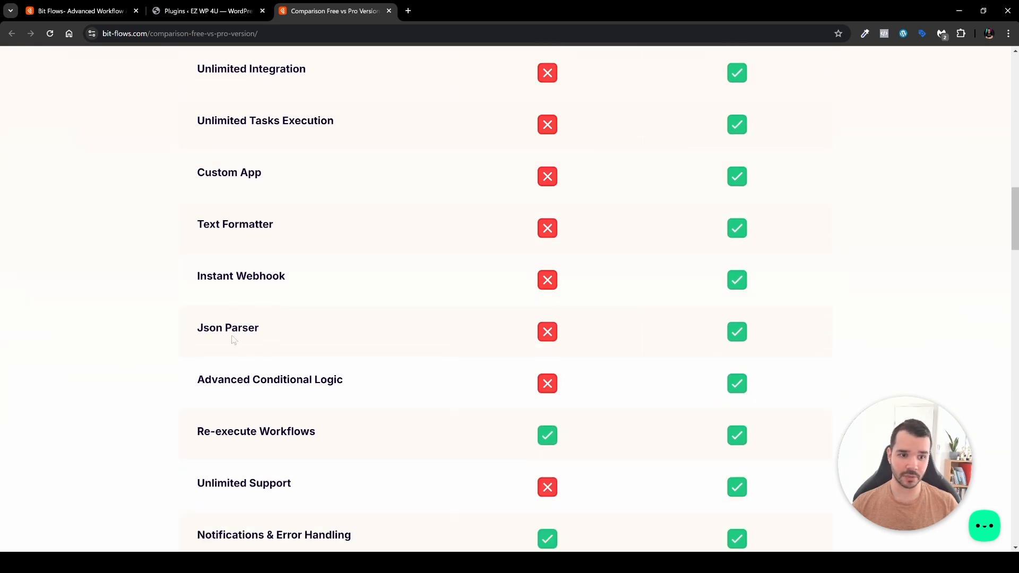
scroll(234, 340, "down", 2)
scroll(325, 284, "down", 1)
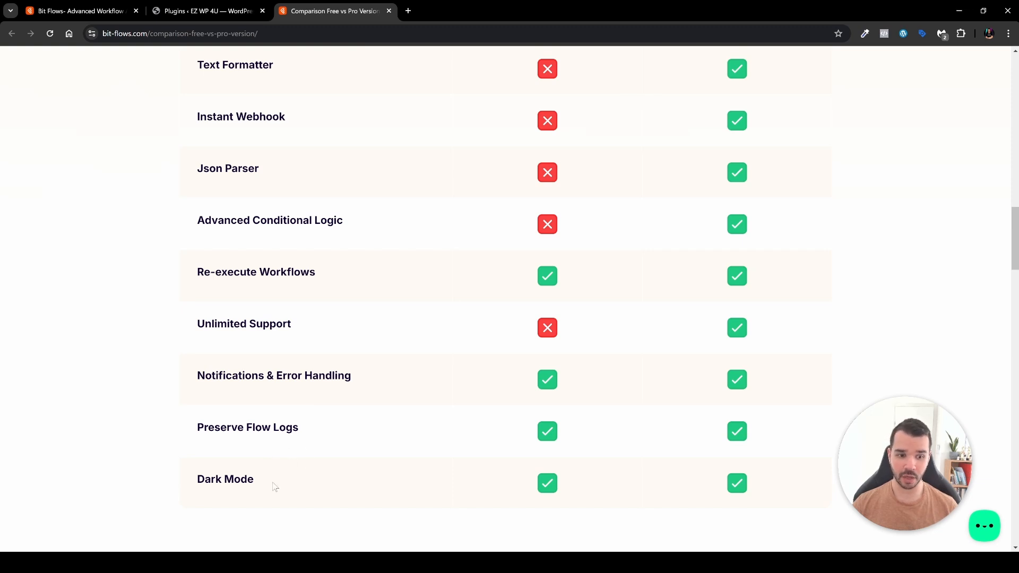
scroll(337, 466, "down", 3)
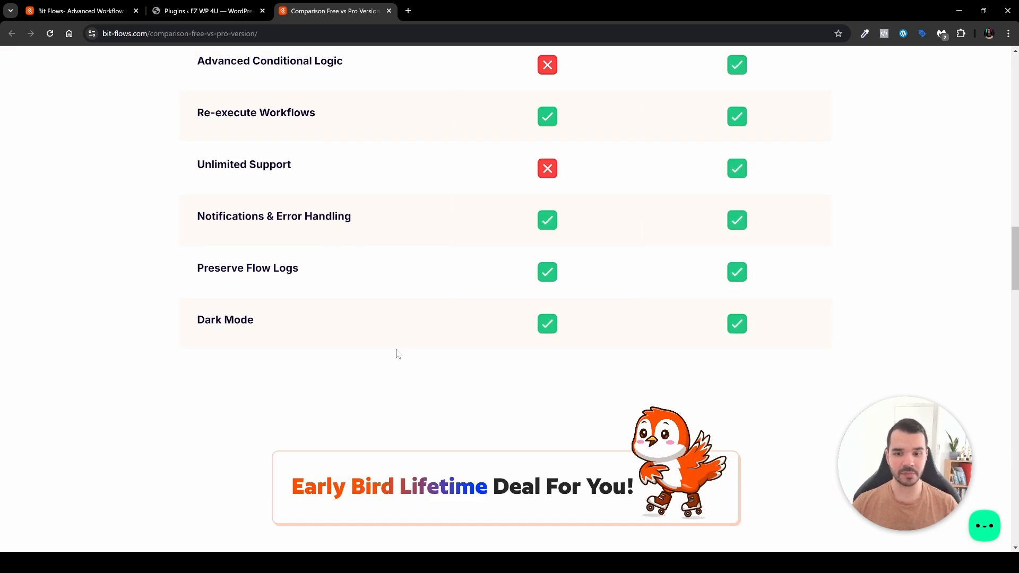
scroll(396, 354, "down", 10)
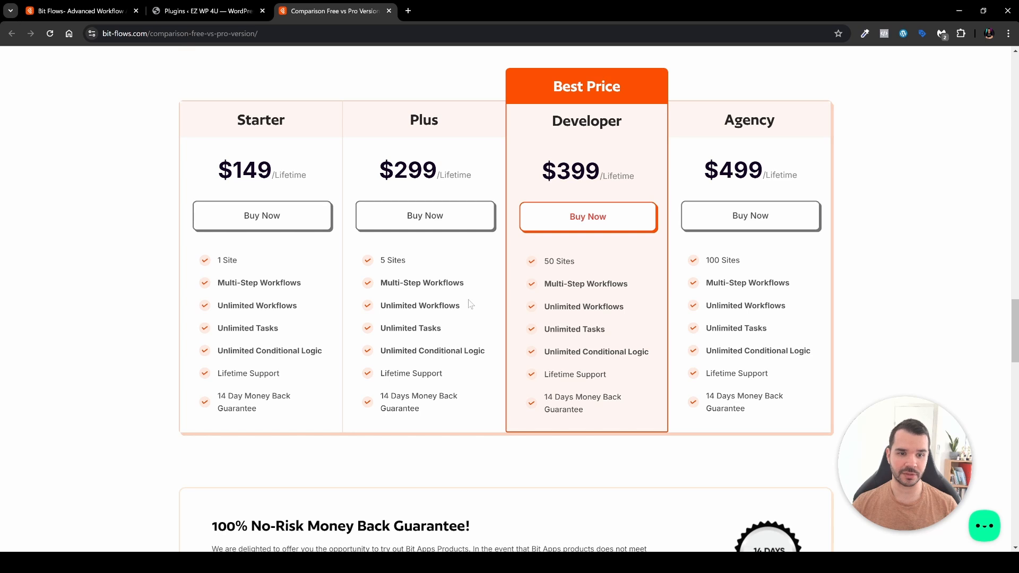
scroll(470, 304, "up", 15)
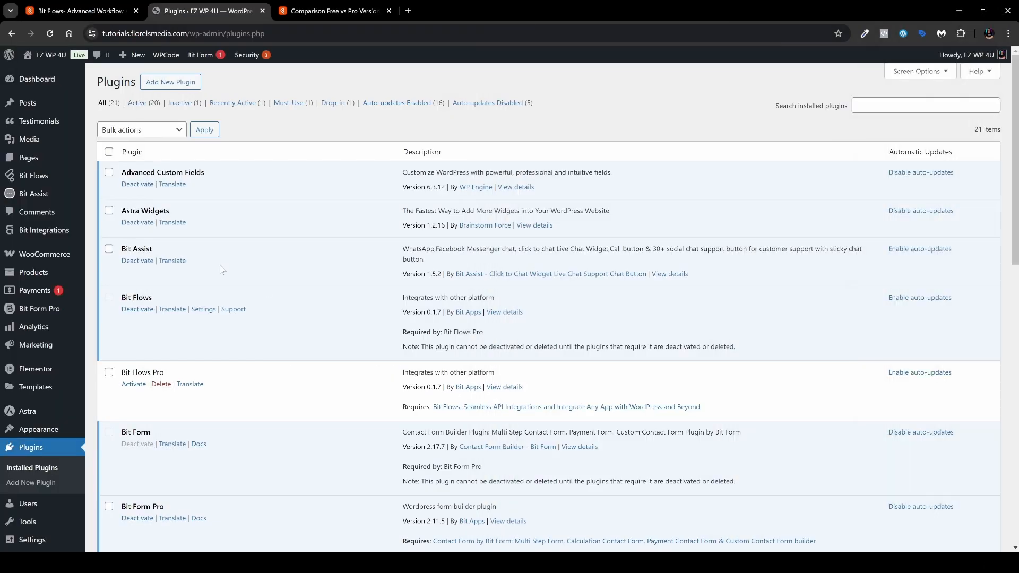
Open the Bit Flows dashboard in the WordPress admin.
mouse_move(43, 181)
left_click(111, 179)
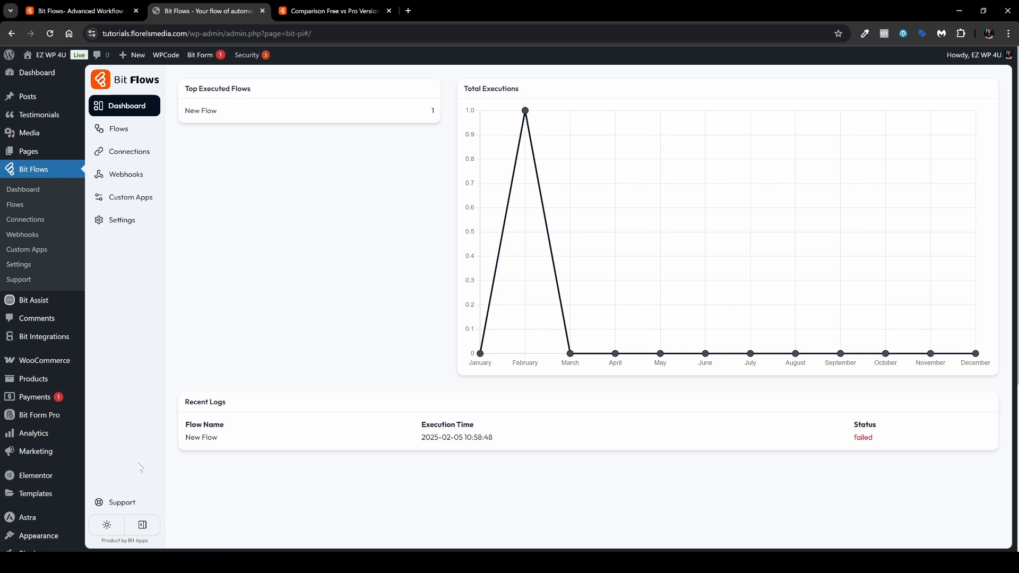
Try collapsing and re-expanding the Bit Flows sidebar, and switch to dark mode and back to light mode.
left_click(142, 525)
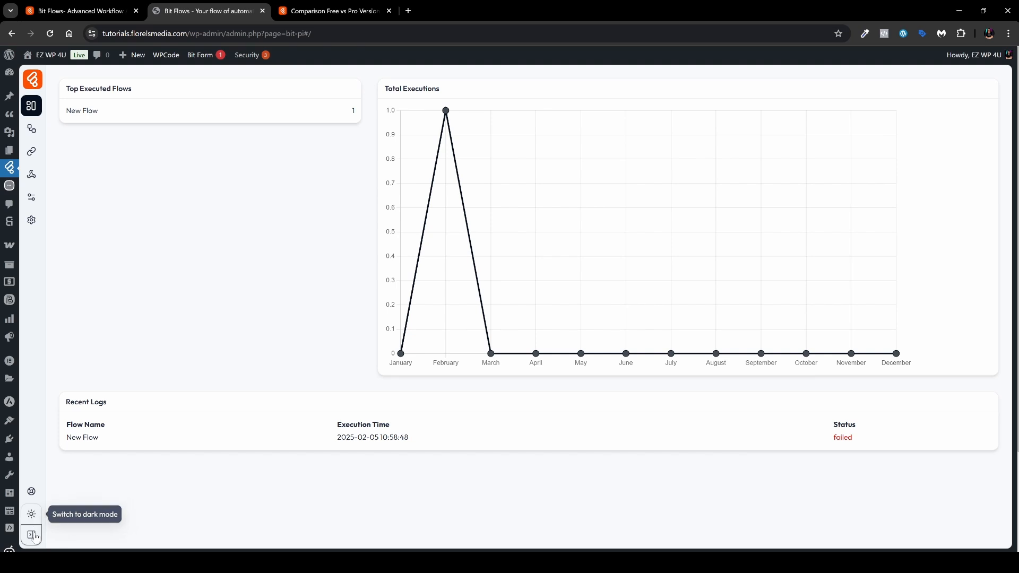
left_click(31, 535)
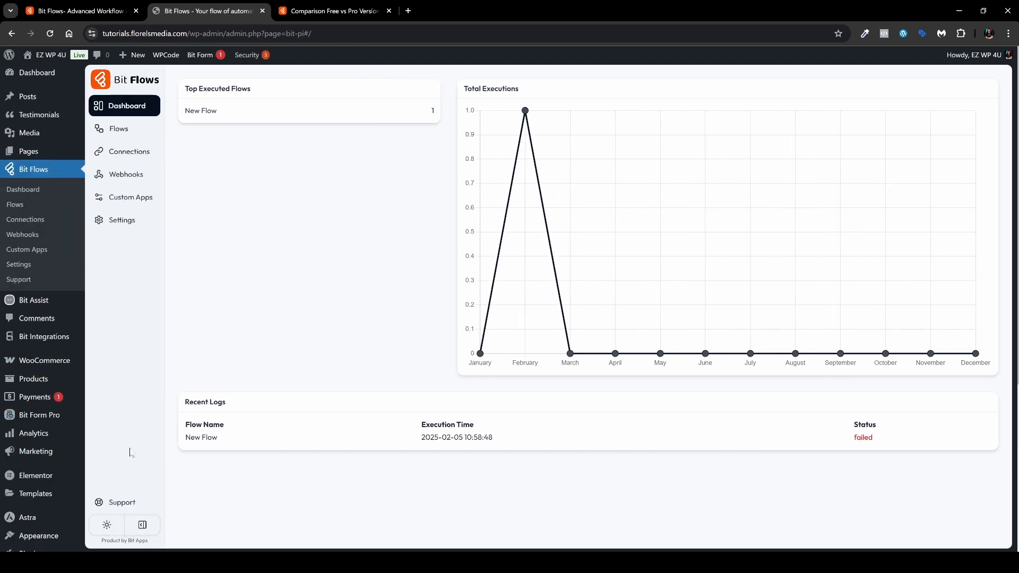
left_click(106, 527)
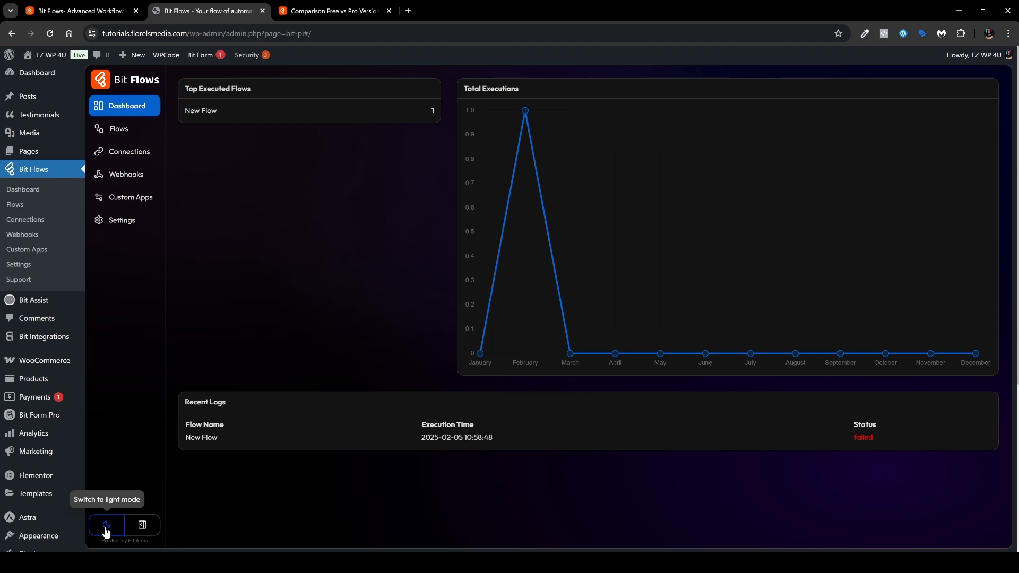
left_click(107, 527)
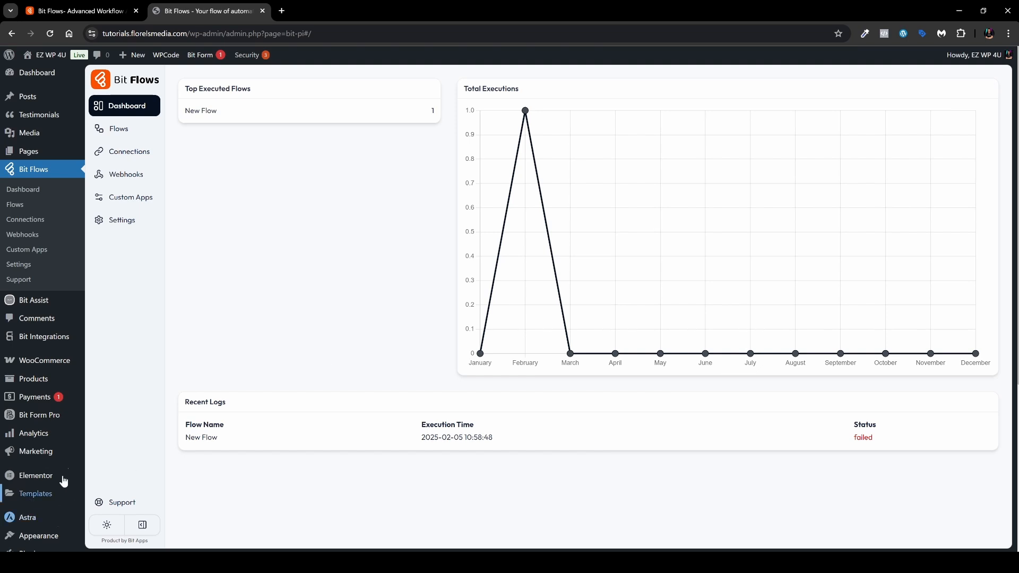
Activate the Bit Flows Pro plugin from the installed plugins.
scroll(62, 479, "down", 3)
mouse_move(54, 394)
left_click(44, 401)
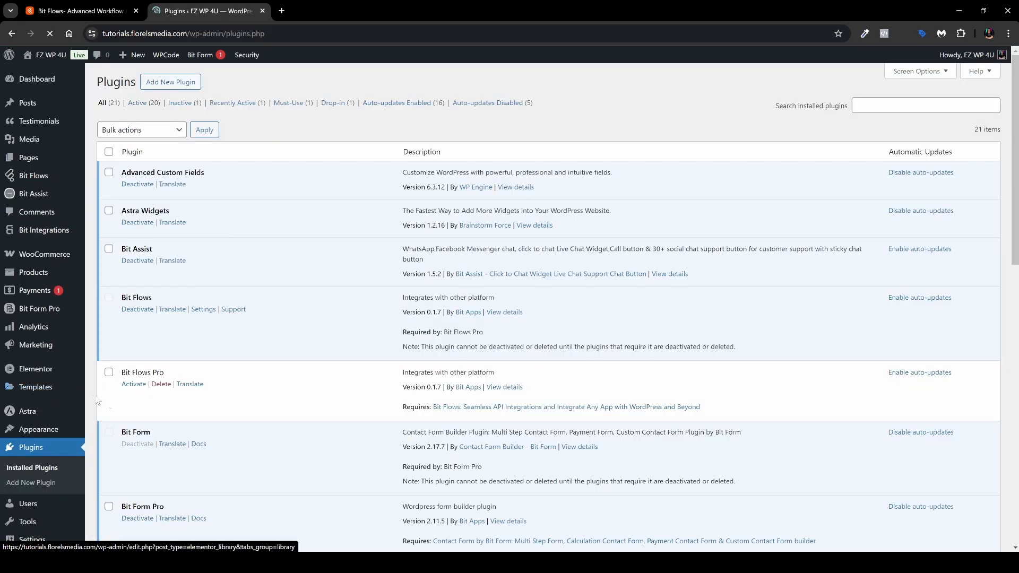
left_click(133, 385)
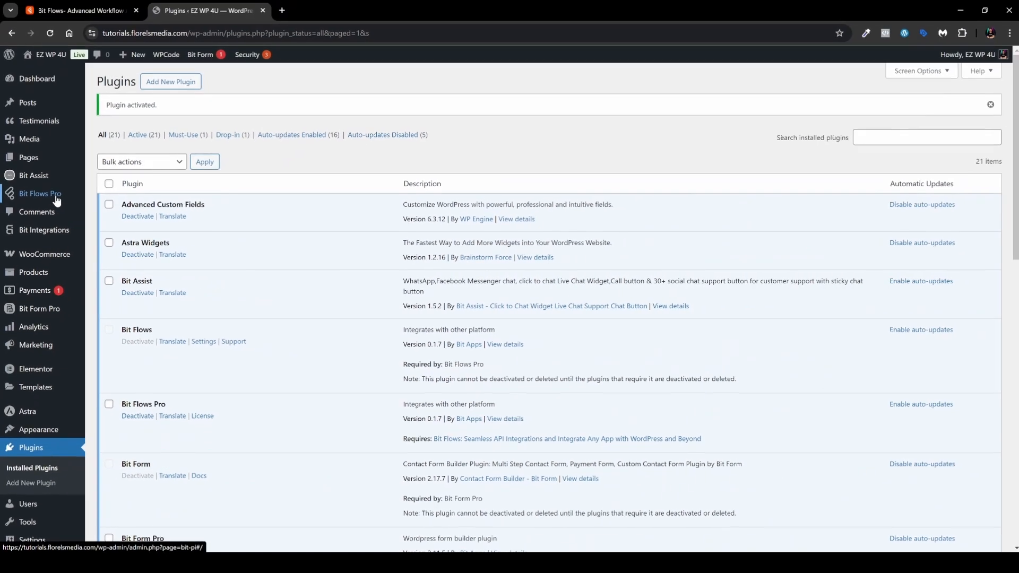
Open the Bit Flows Pro license page and activate the license.
left_click(57, 200)
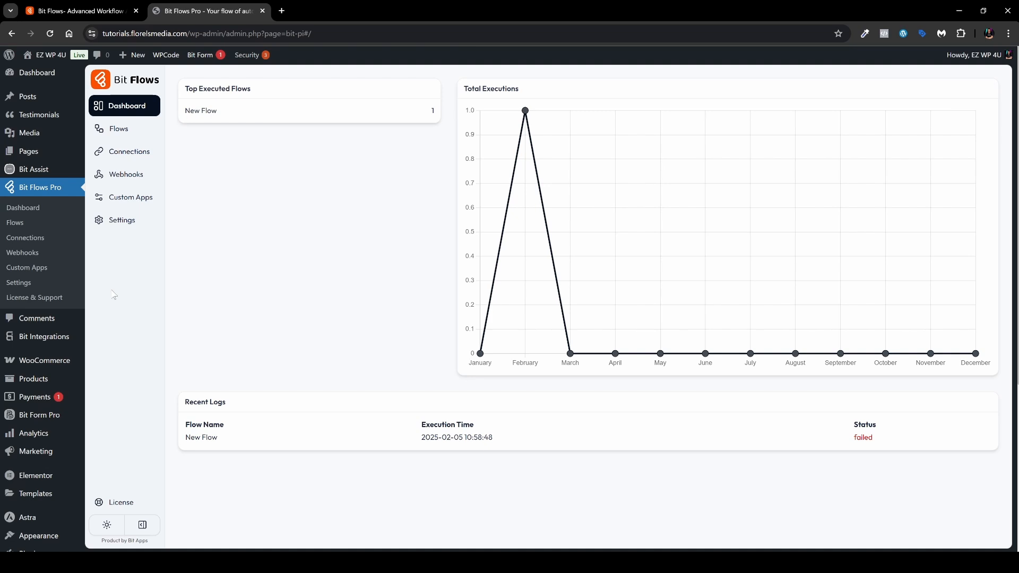
left_click(119, 503)
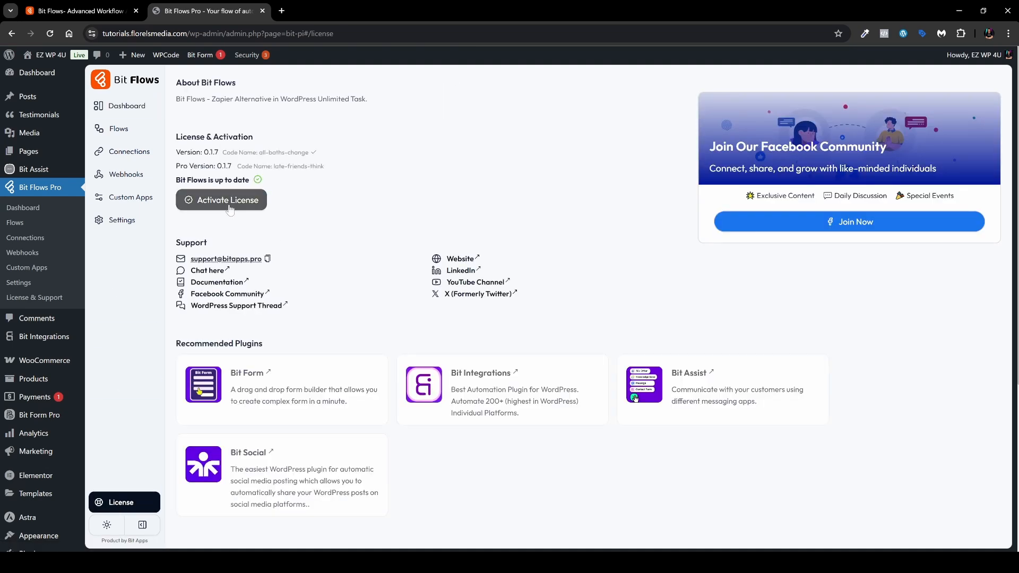
left_click(228, 206)
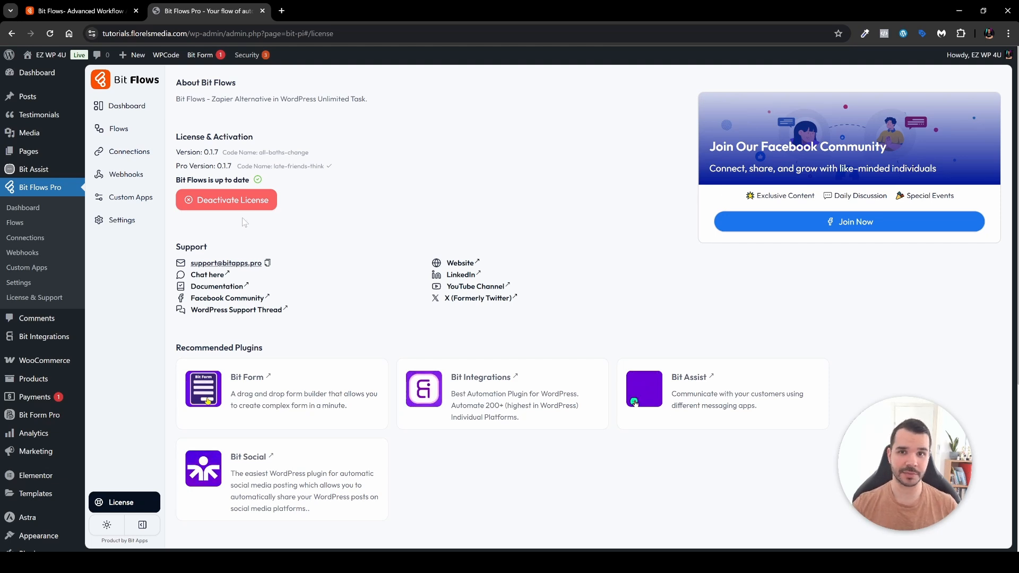
Create a flow titled "New Flow Elementor" from the Blank template.
left_click(130, 130)
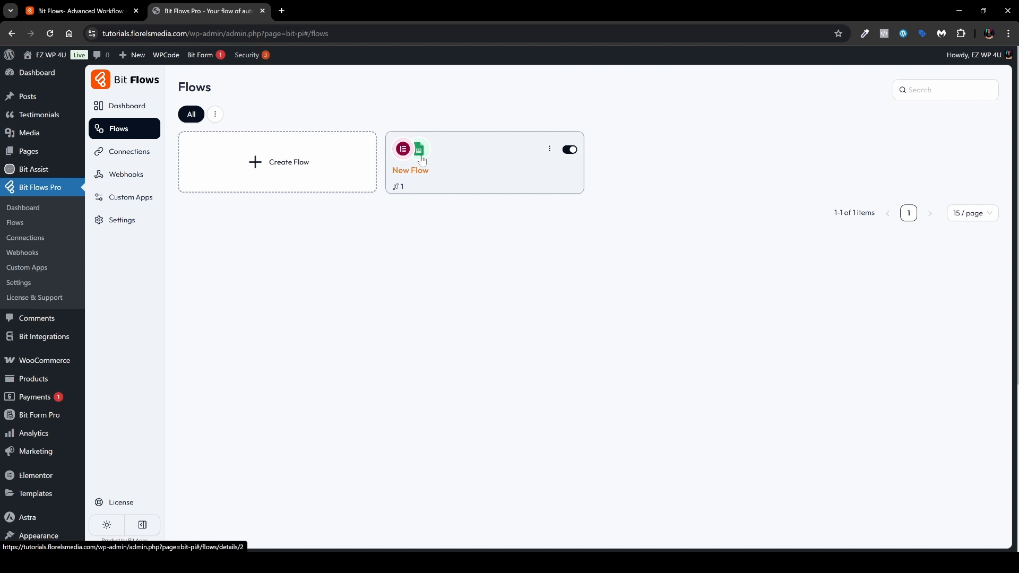
left_click(274, 164)
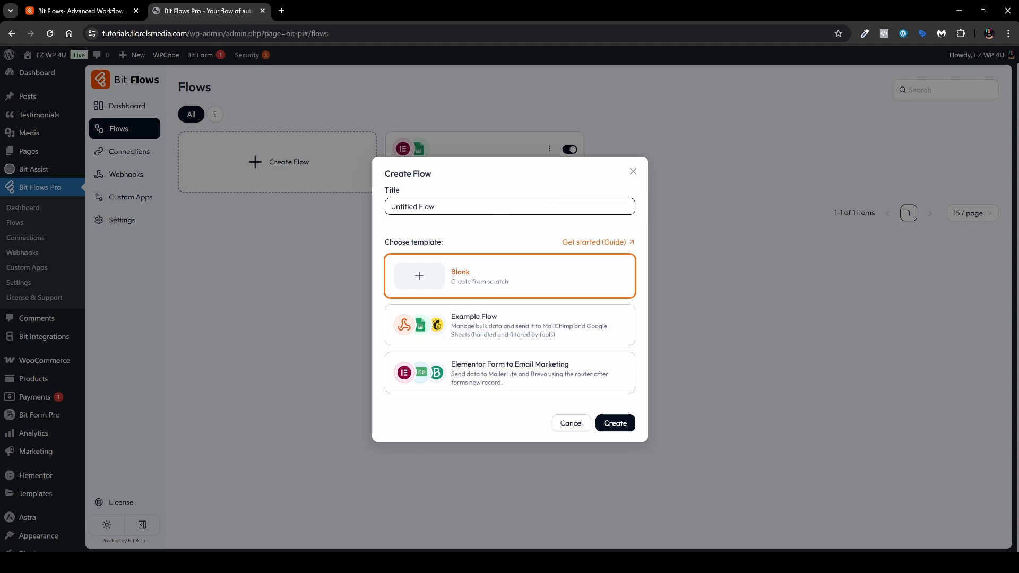
key("ctrl+a")
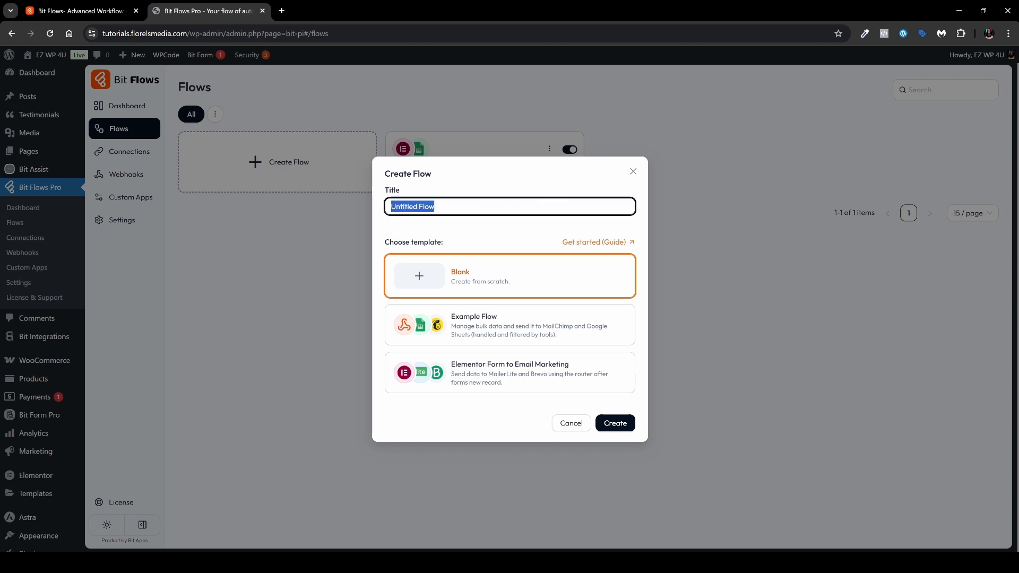
type("New Flow Elementor")
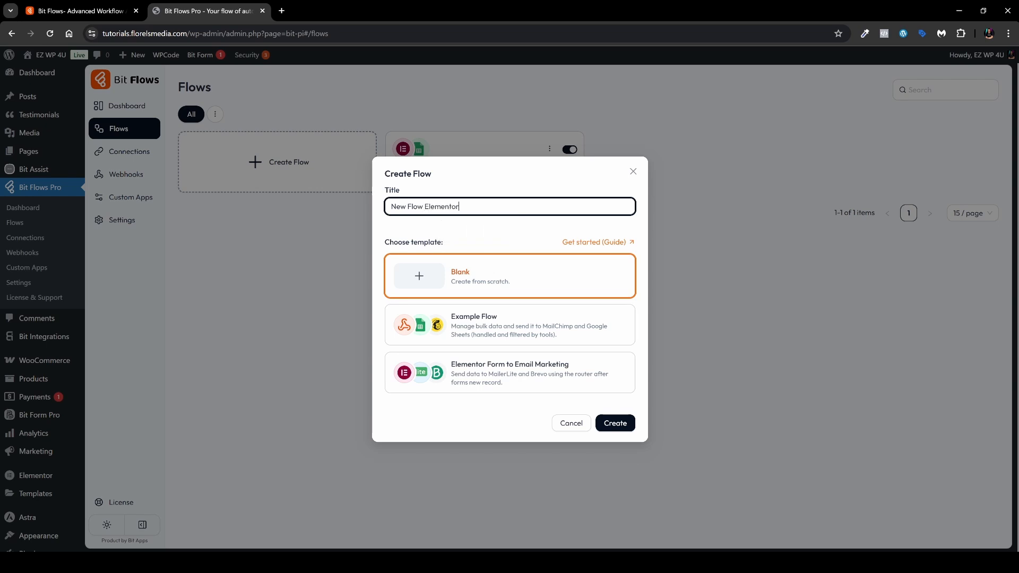
left_click(492, 235)
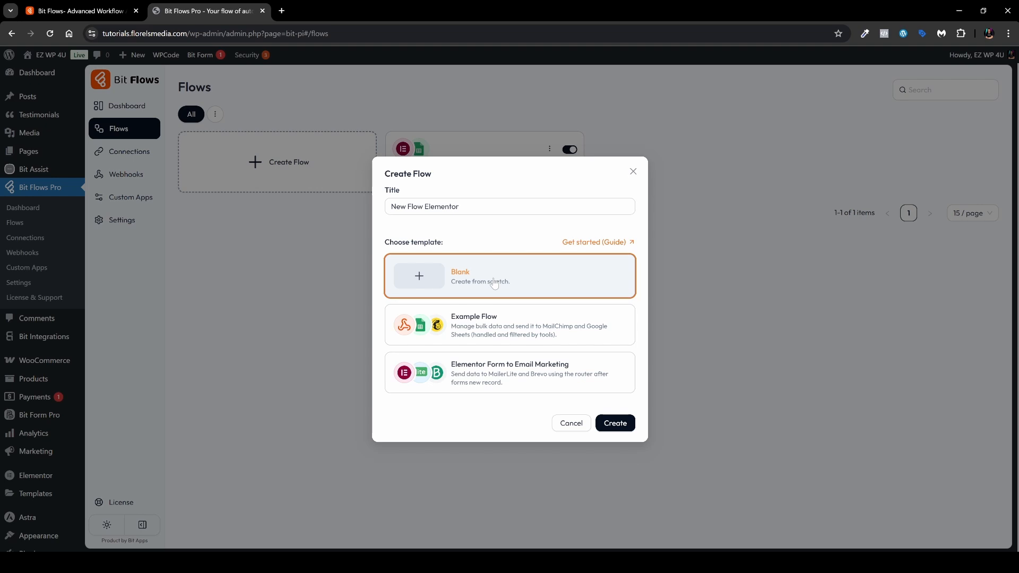
left_click(616, 423)
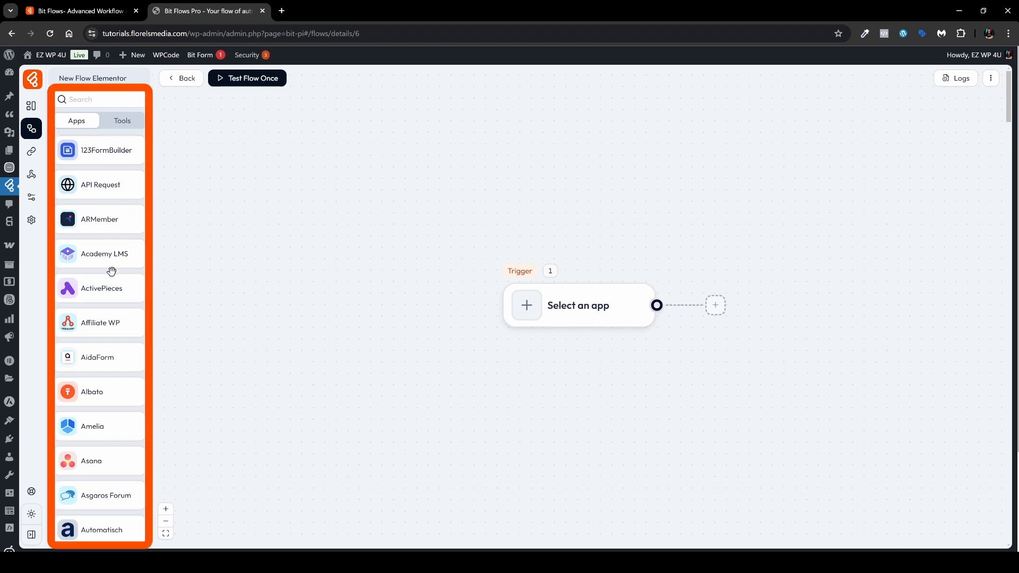
Look through the full list of apps available for the new flow's trigger and actions.
scroll(101, 223, "down", 10)
scroll(104, 223, "down", 15)
scroll(102, 220, "down", 15)
scroll(102, 219, "down", 15)
scroll(103, 220, "down", 3)
scroll(104, 221, "up", 2)
scroll(98, 212, "down", 2)
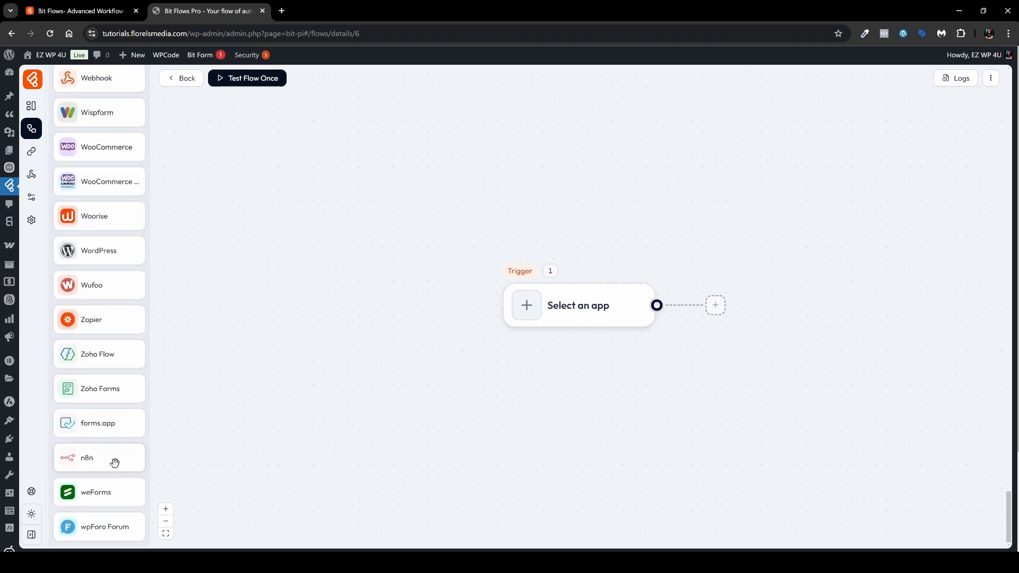
scroll(112, 446, "up", 20)
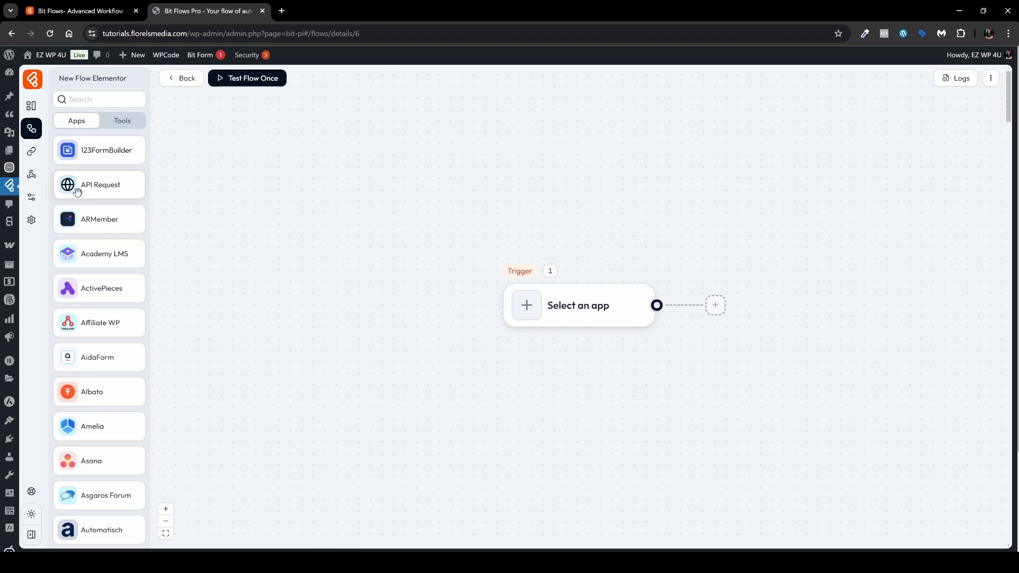
scroll(106, 393, "down", 6)
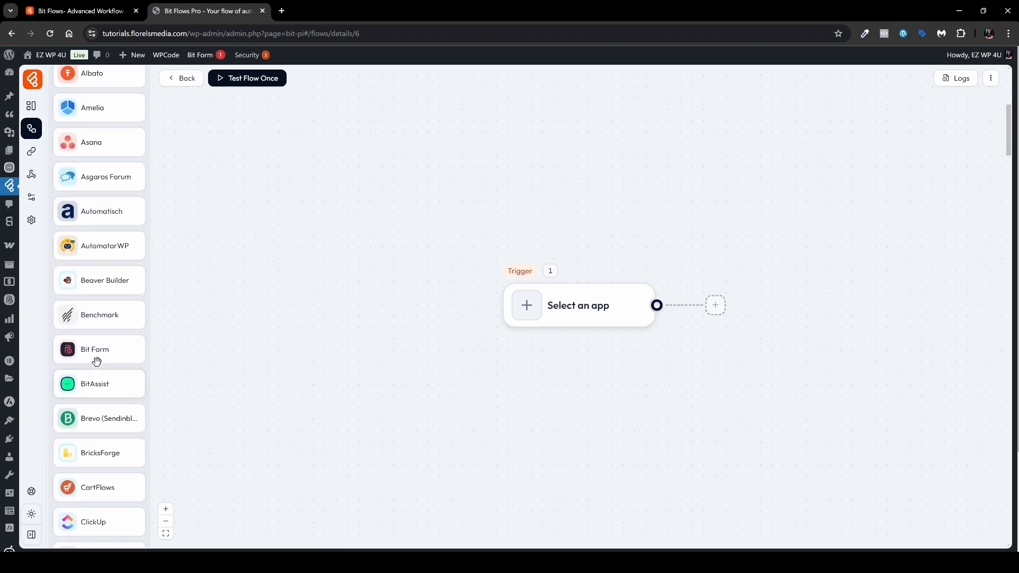
scroll(104, 382, "down", 2)
scroll(110, 402, "down", 2)
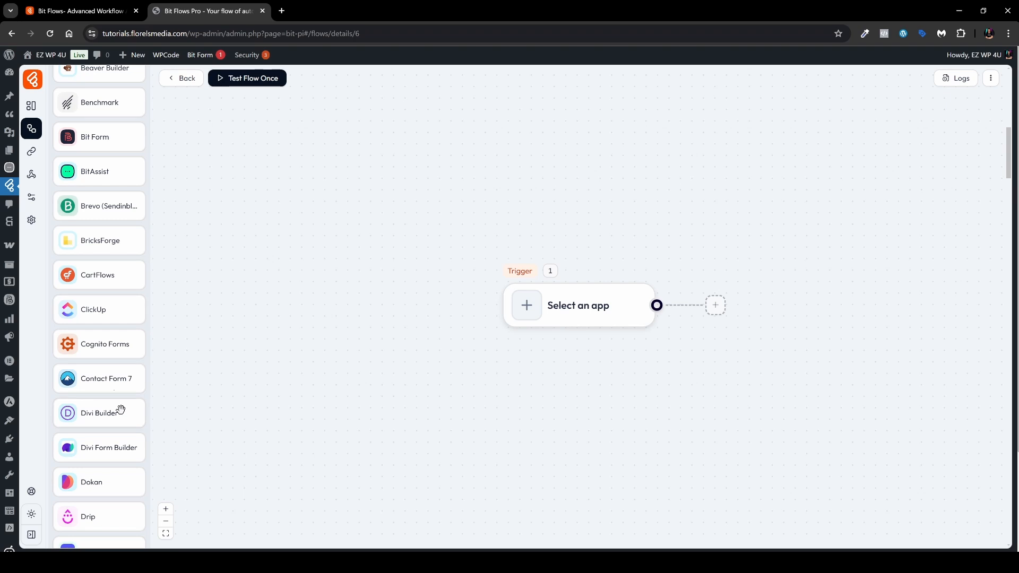
Browse further down the apps list, past Elementor Form to Forminator, and return to its beginning.
scroll(111, 387, "down", 3)
scroll(85, 350, "down", 2)
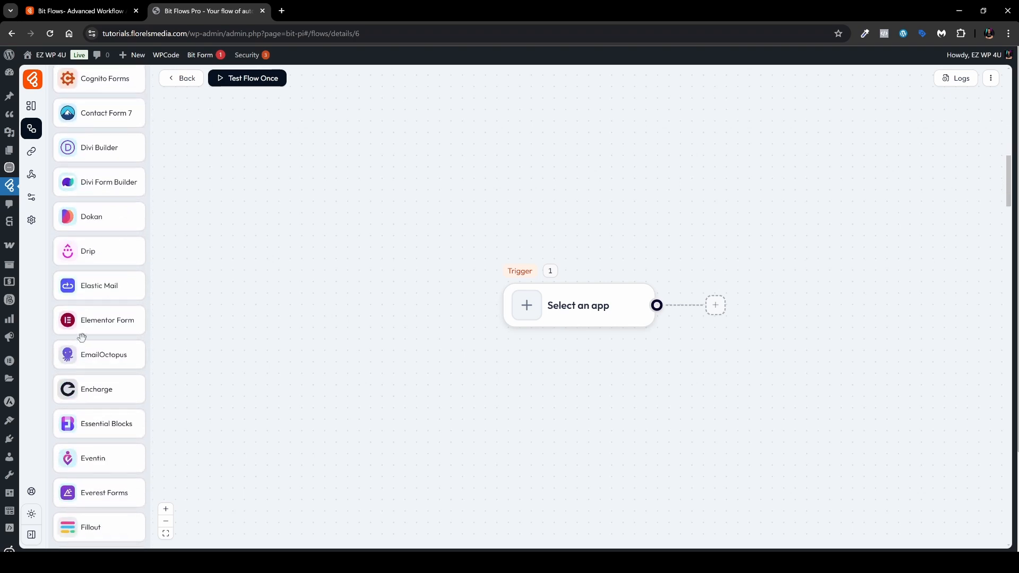
scroll(101, 382, "down", 2)
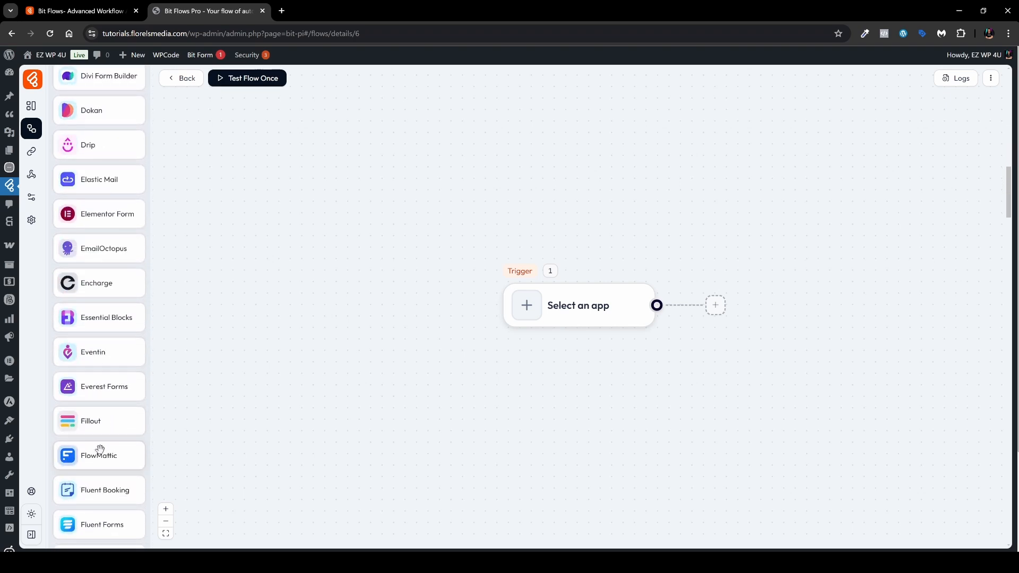
scroll(100, 449, "down", 4)
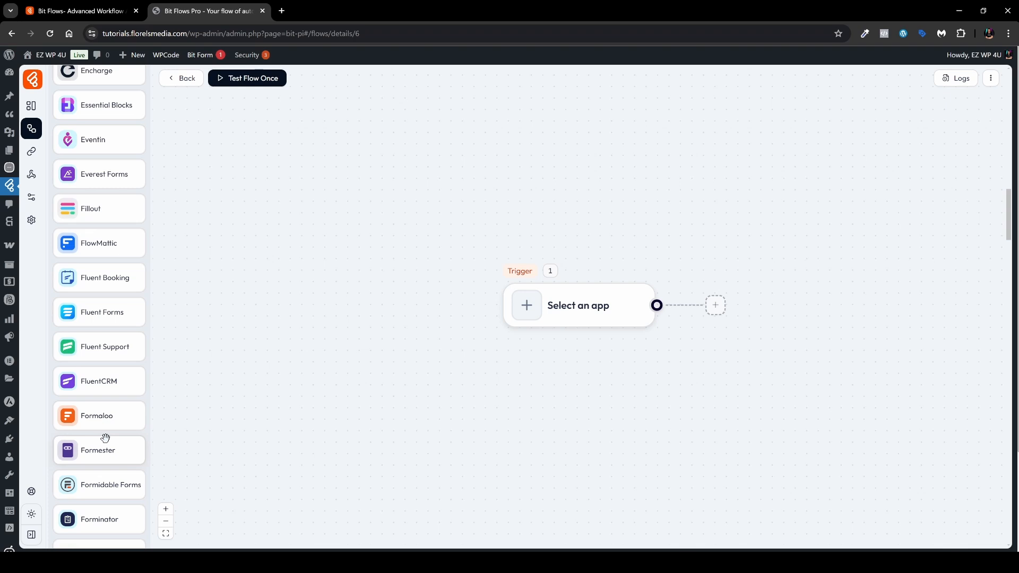
scroll(105, 437, "up", 20)
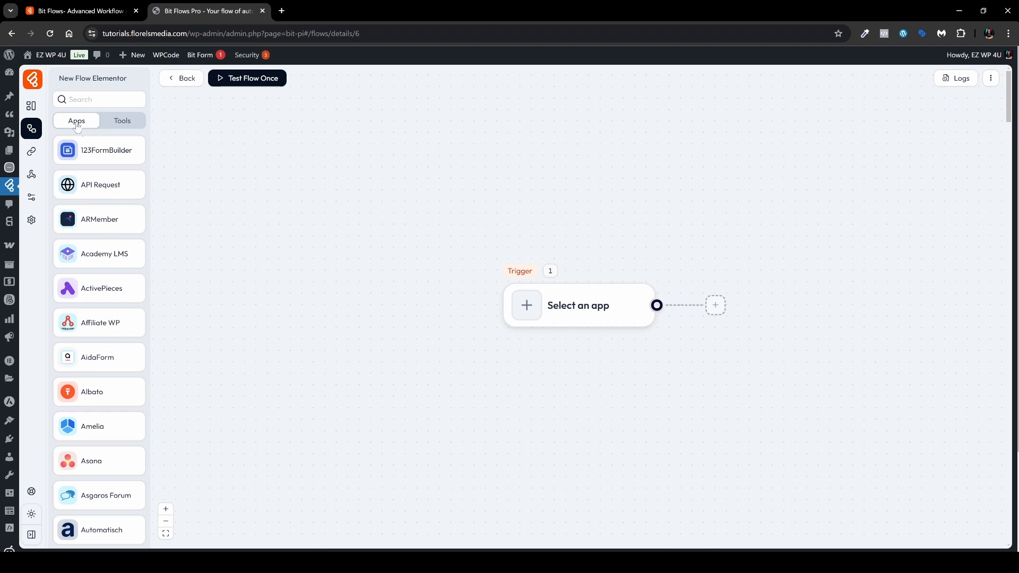
Search the apps and tools for "Elem" and look through the matching entries.
left_click(80, 99)
left_click(80, 99)
type("Elem")
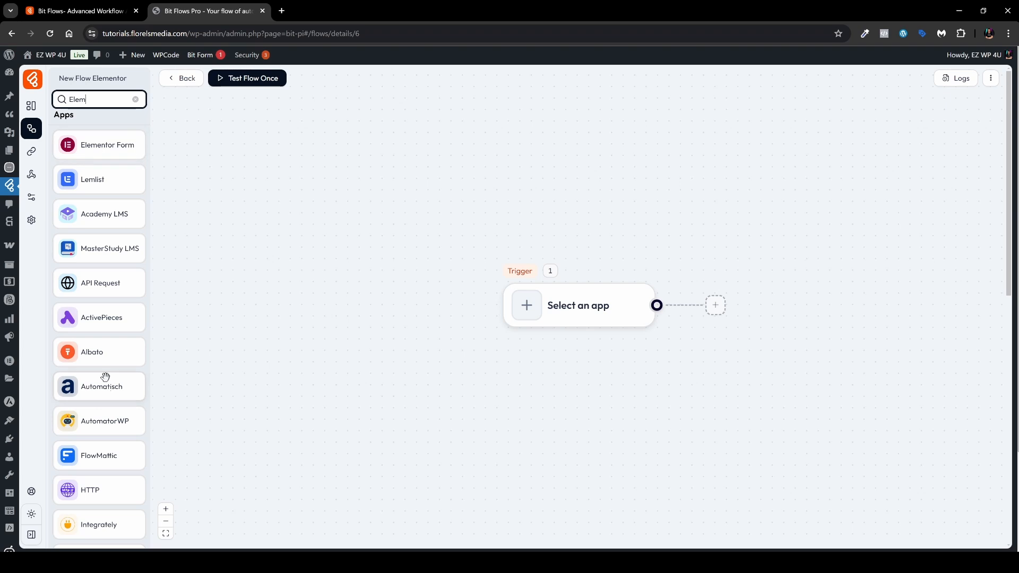
scroll(107, 362, "down", 1)
scroll(107, 362, "down", 8)
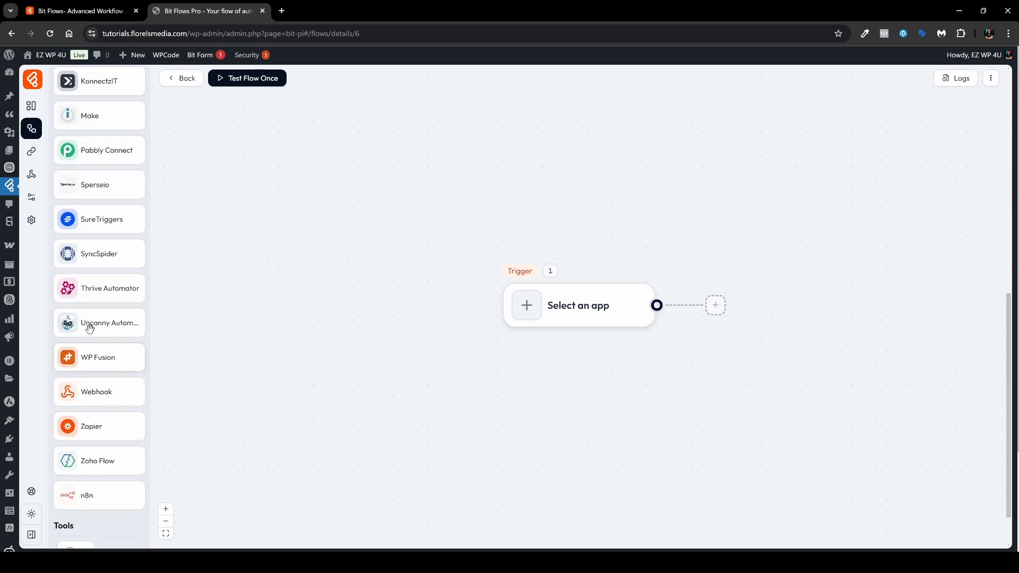
scroll(85, 382, "up", 9)
left_click(138, 101)
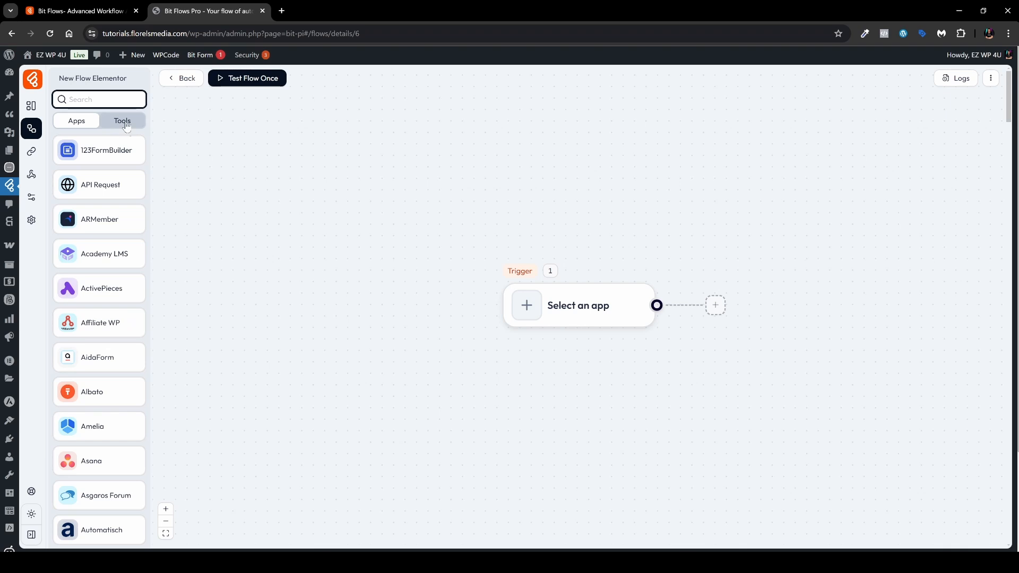
Review the tools available for the flow, and reopen New Flow Elementor from the flows list.
left_click(124, 123)
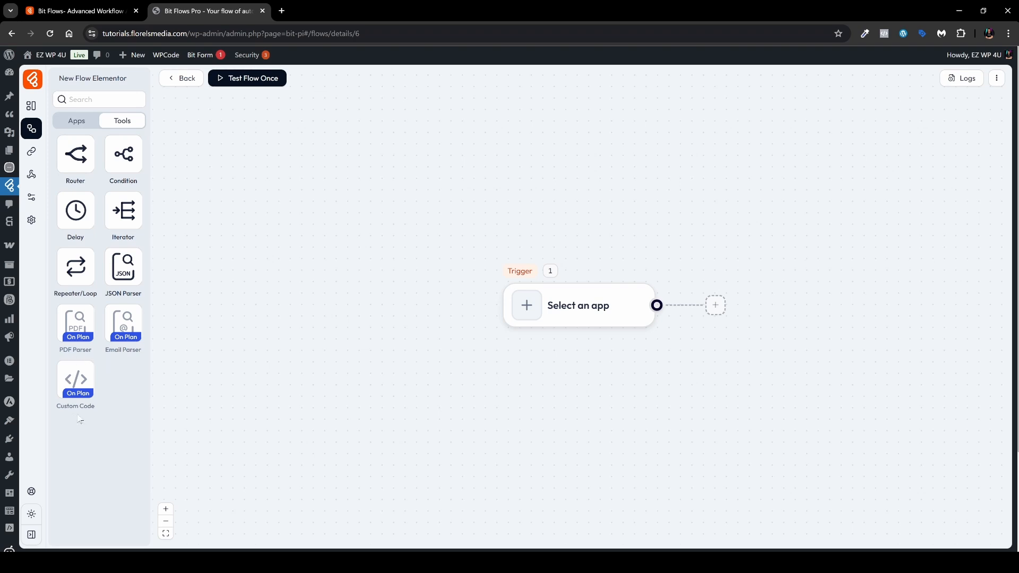
left_click(178, 84)
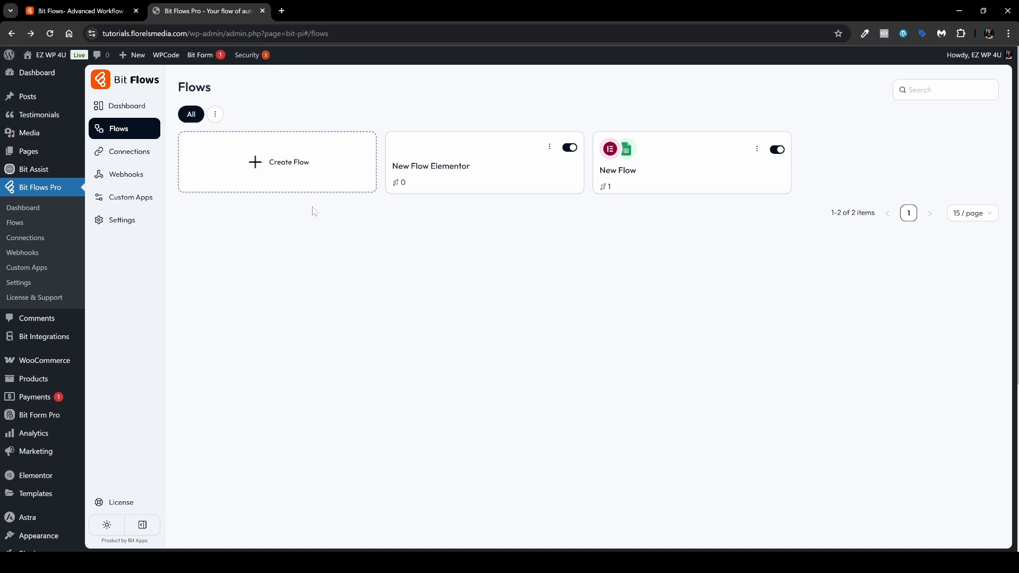
left_click(465, 176)
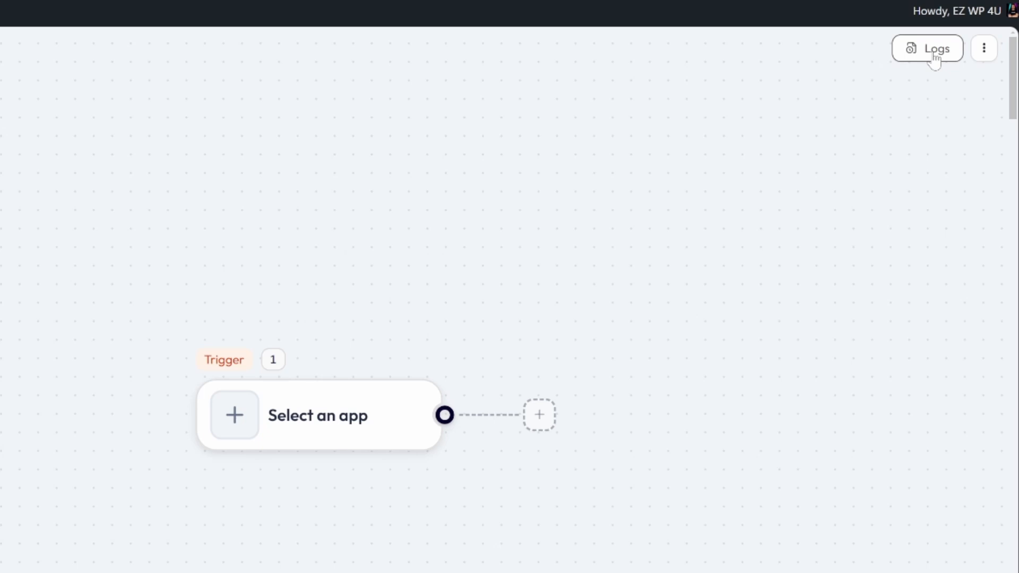
Check the If Any Node Fail option in the open flow's settings, leaving the choice as it is.
left_click(984, 53)
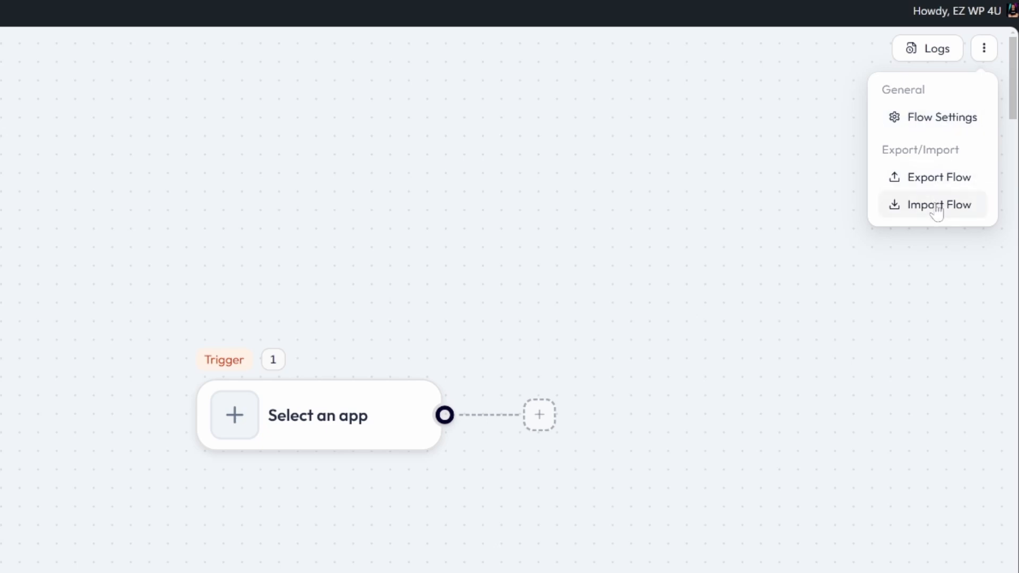
left_click(942, 118)
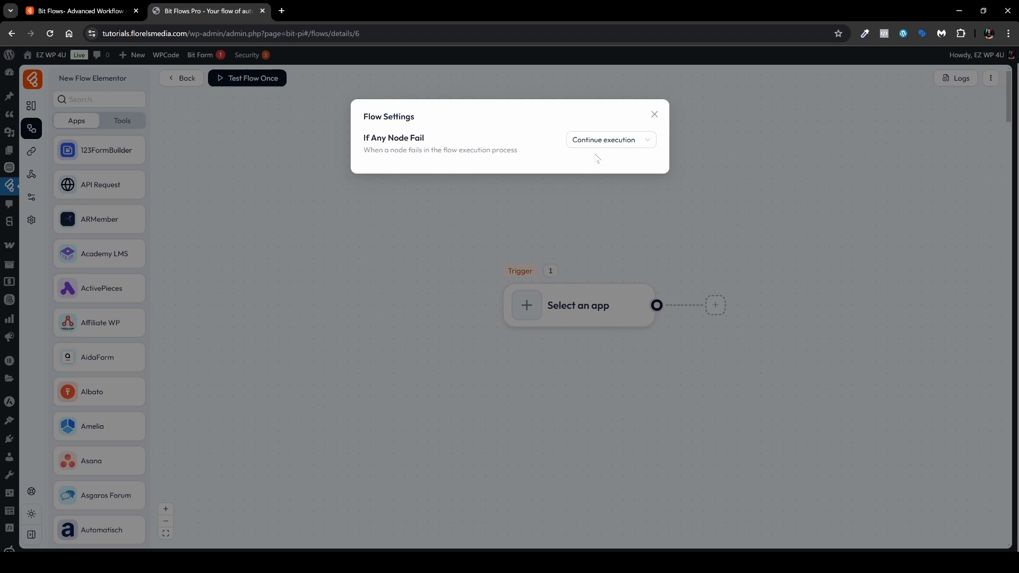
left_click(606, 140)
left_click(530, 159)
left_click(654, 114)
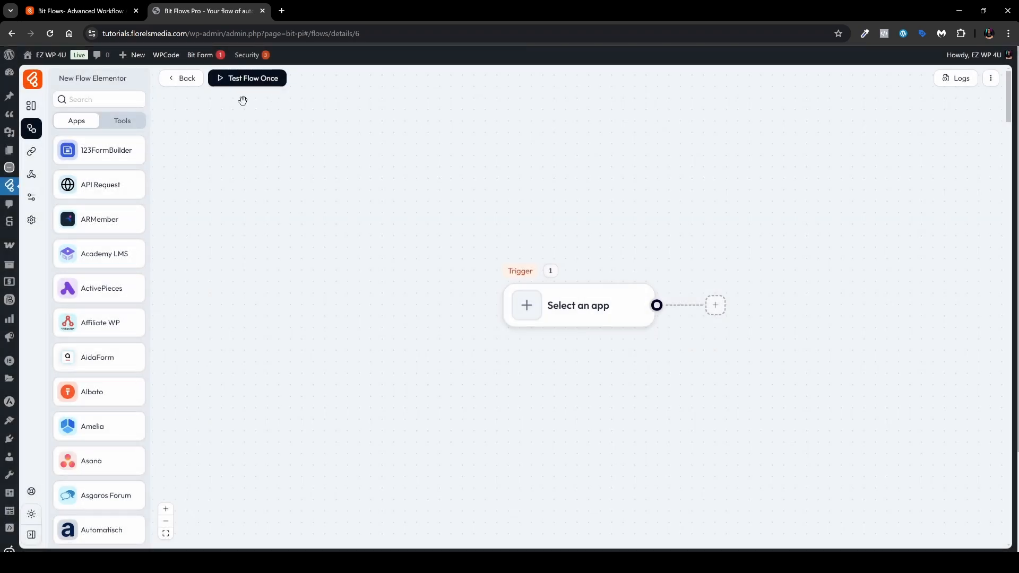
Return to the flows list, view New Flow Elementor's settings from its card, and reopen the flow.
left_click(186, 79)
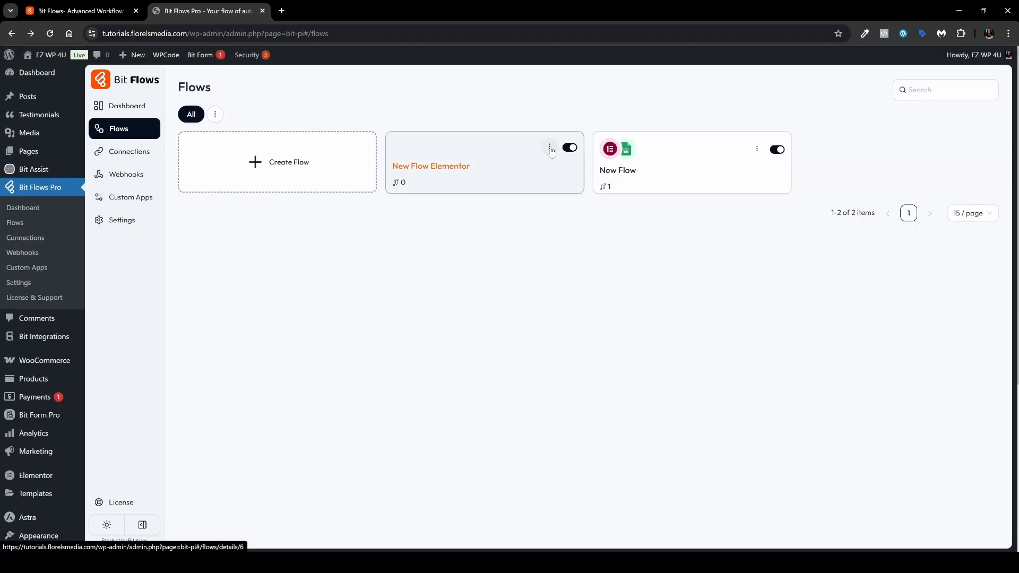
left_click(549, 148)
left_click(555, 189)
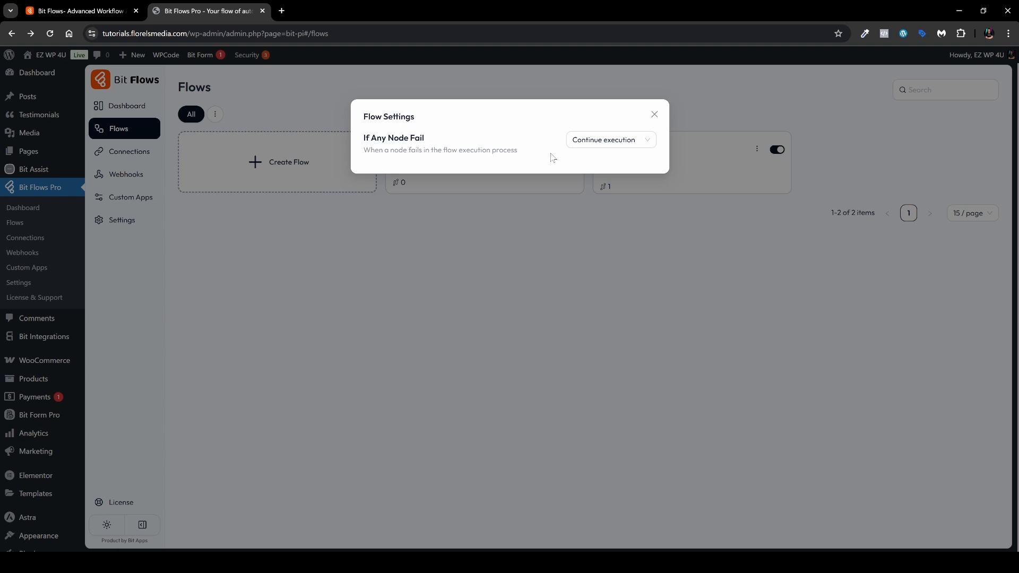
left_click(615, 147)
left_click(655, 114)
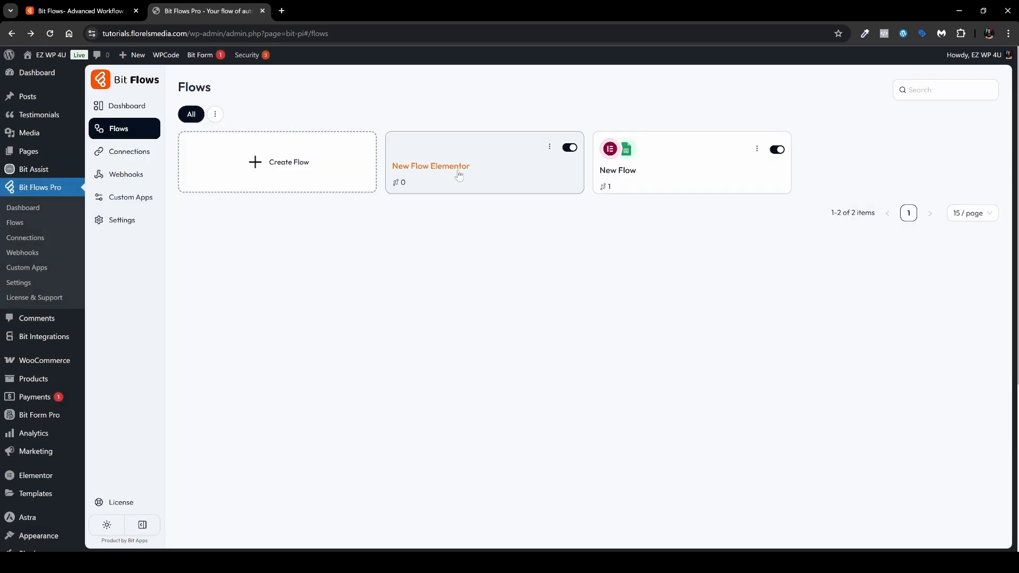
left_click(467, 171)
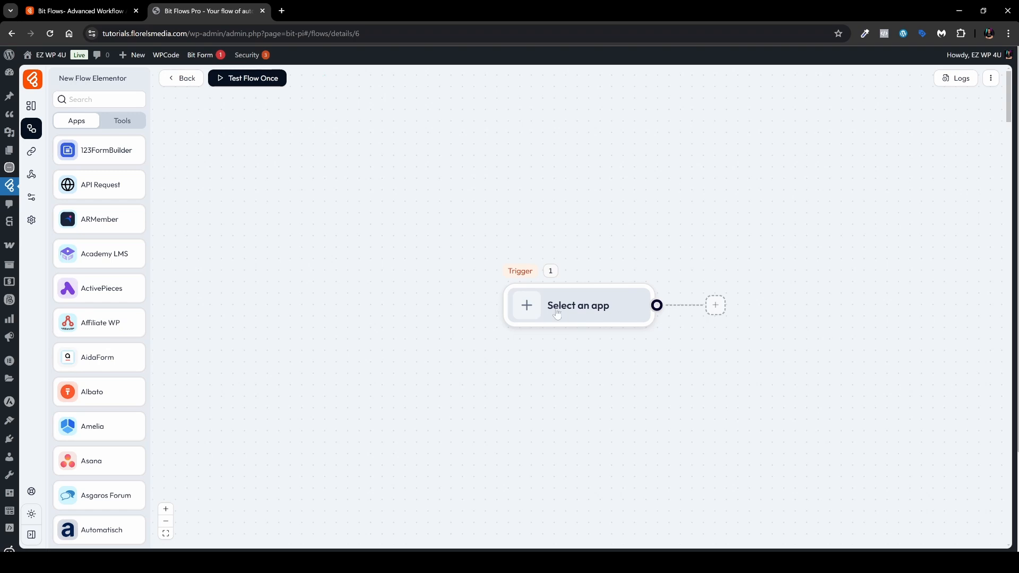
Open the app selection for the flow's empty trigger node and choose Elementor Form.
left_click(552, 312)
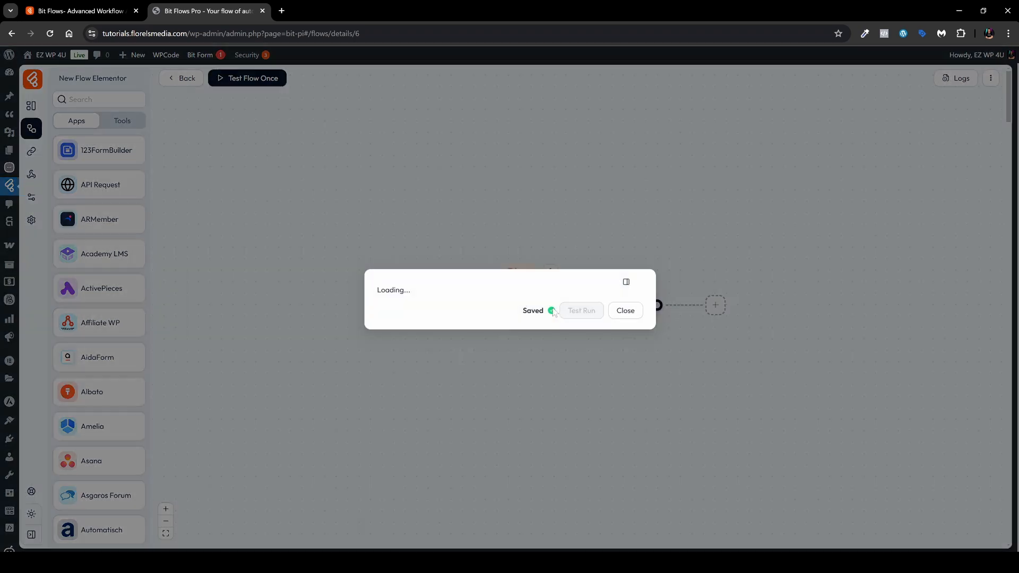
scroll(561, 282, "down", 8)
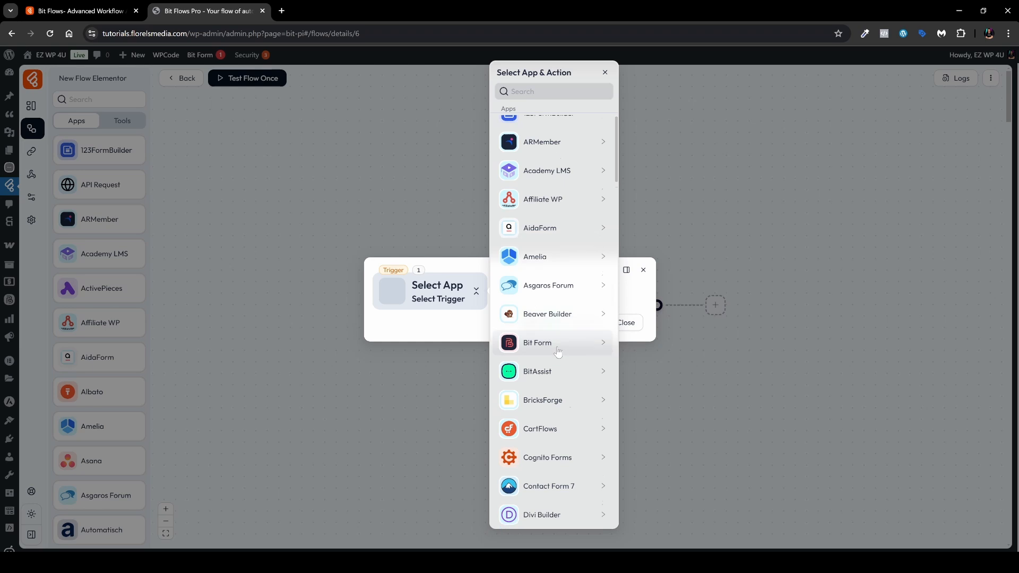
scroll(555, 271, "up", 1)
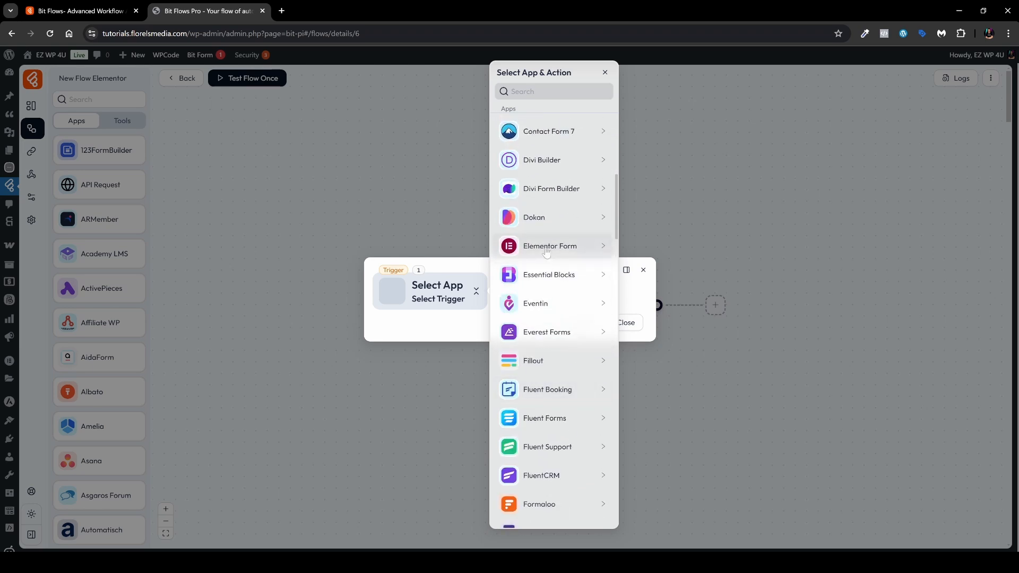
left_click(546, 252)
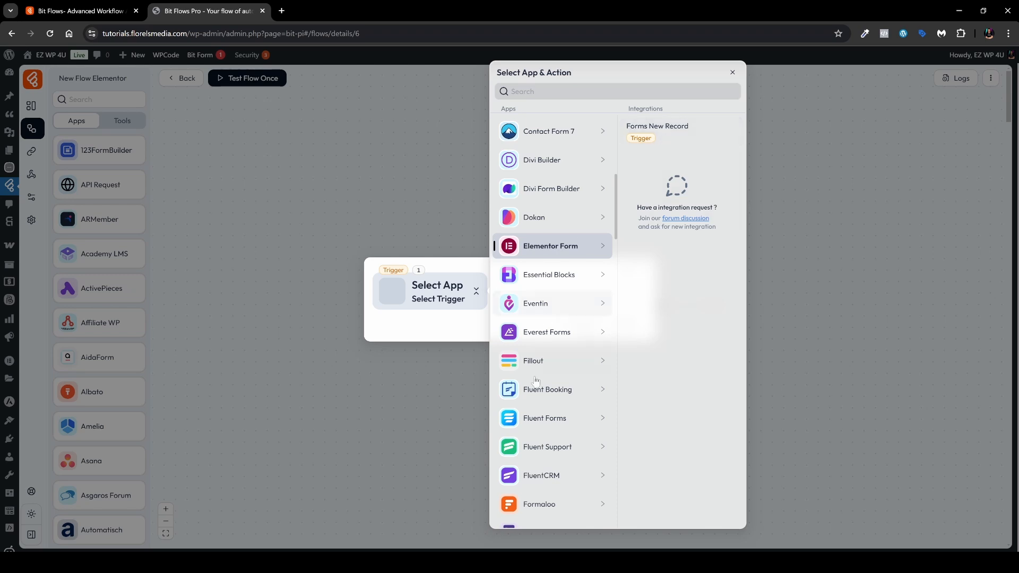
Examine the triggers offered by other apps, including MakeForms, Groundhogg, Shopify and Restrict Content.
scroll(549, 329, "down", 10)
scroll(549, 359, "down", 1)
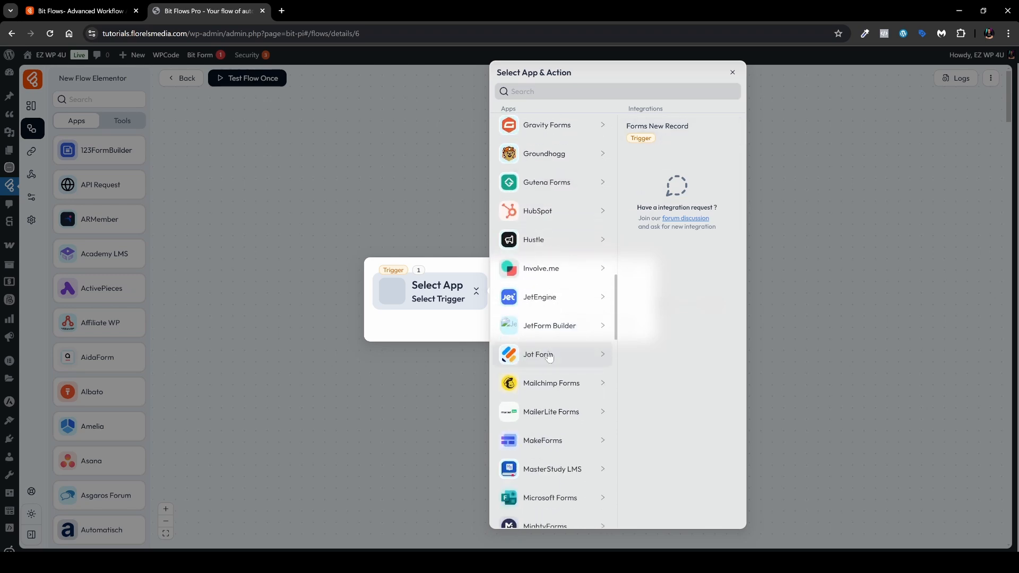
left_click(556, 359)
left_click(544, 438)
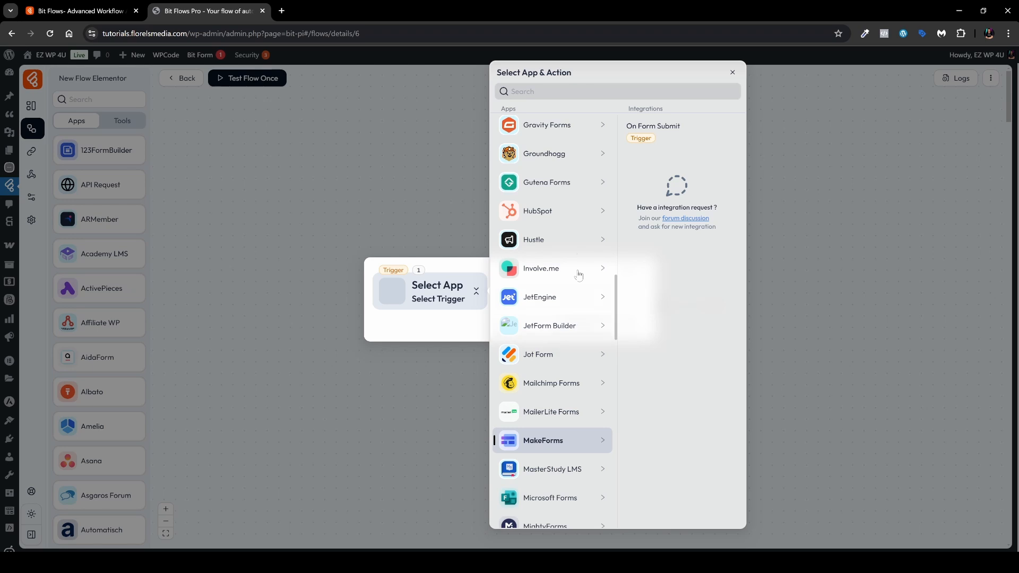
left_click(567, 190)
left_click(570, 162)
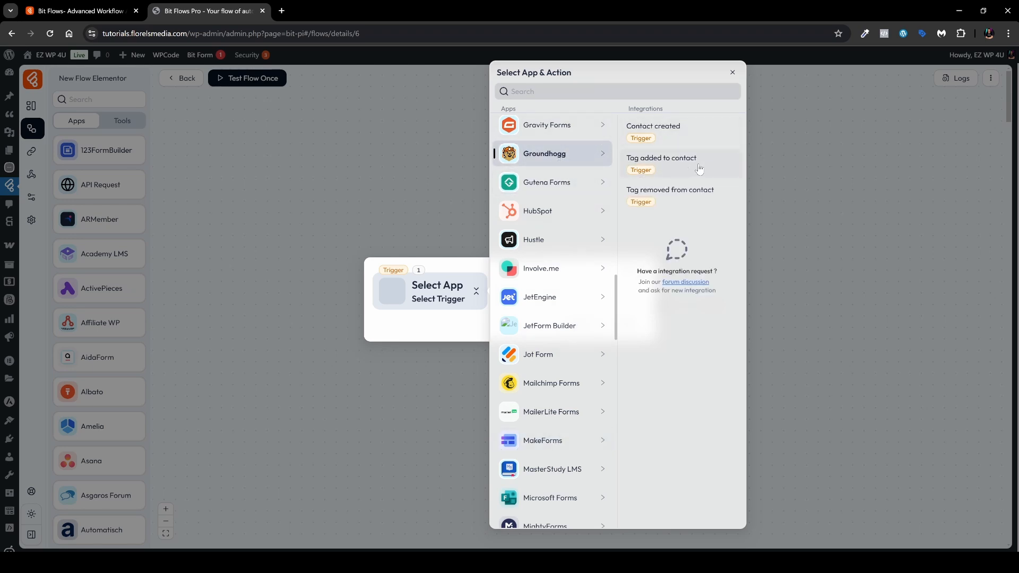
scroll(557, 282, "down", 12)
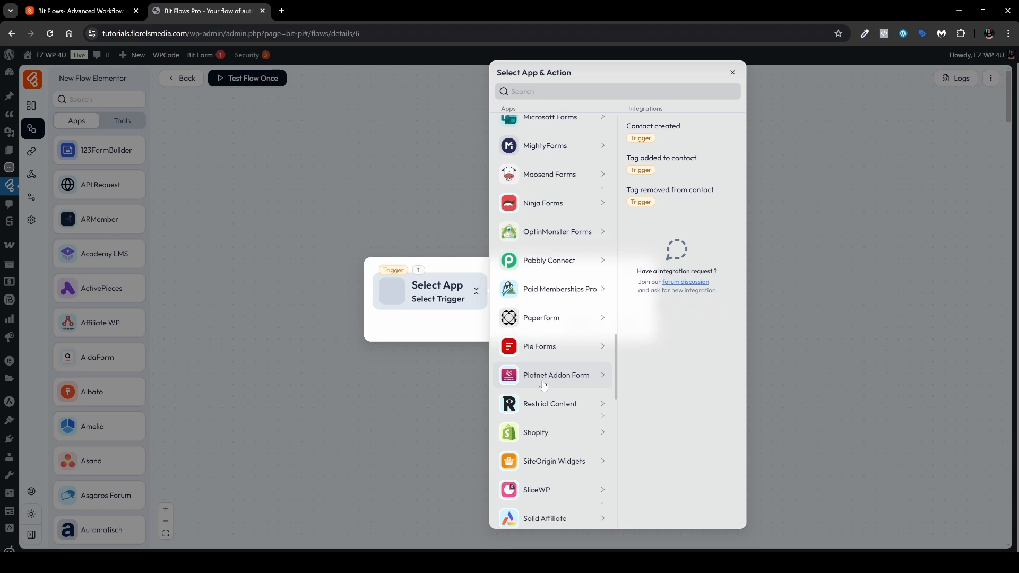
left_click(557, 282)
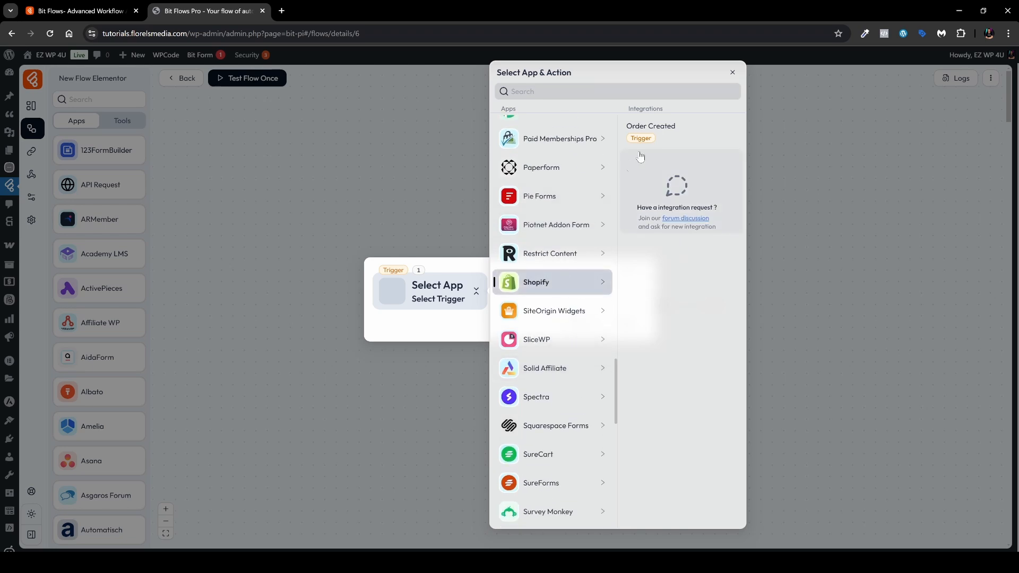
left_click(552, 264)
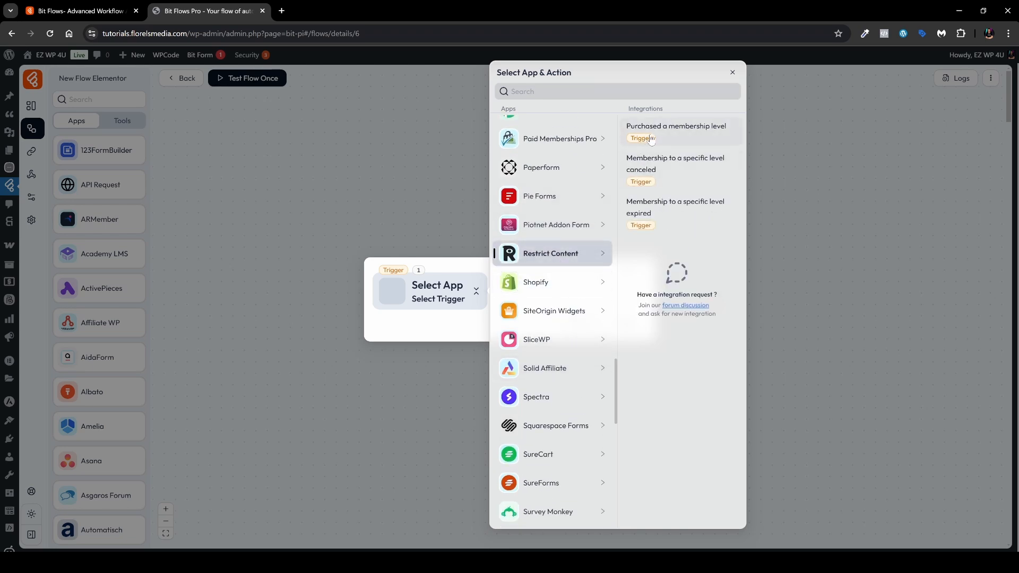
Set the flow's trigger to the Forms New Record event of Elementor Form.
scroll(578, 386, "up", 20)
scroll(578, 386, "down", 5)
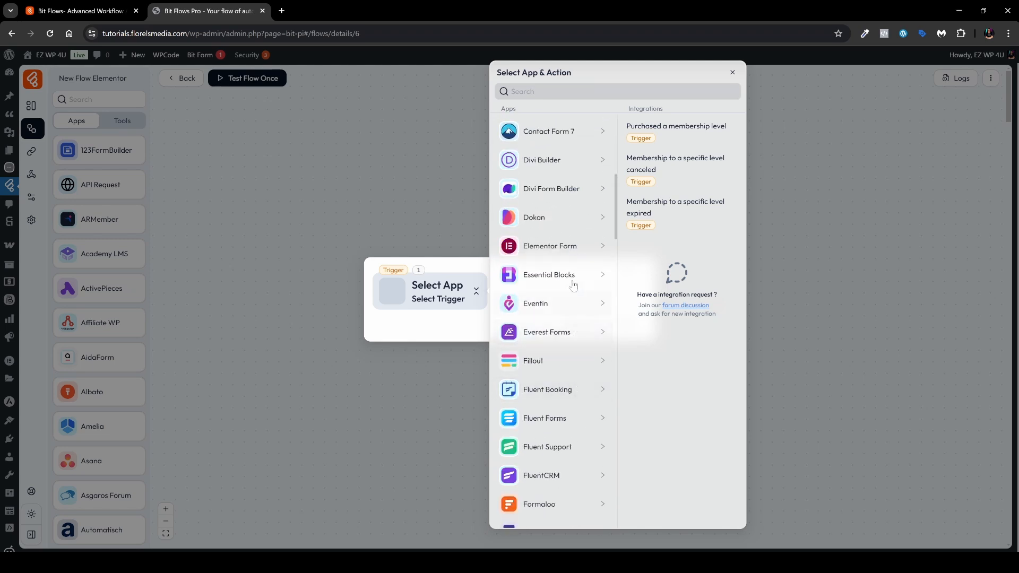
left_click(558, 252)
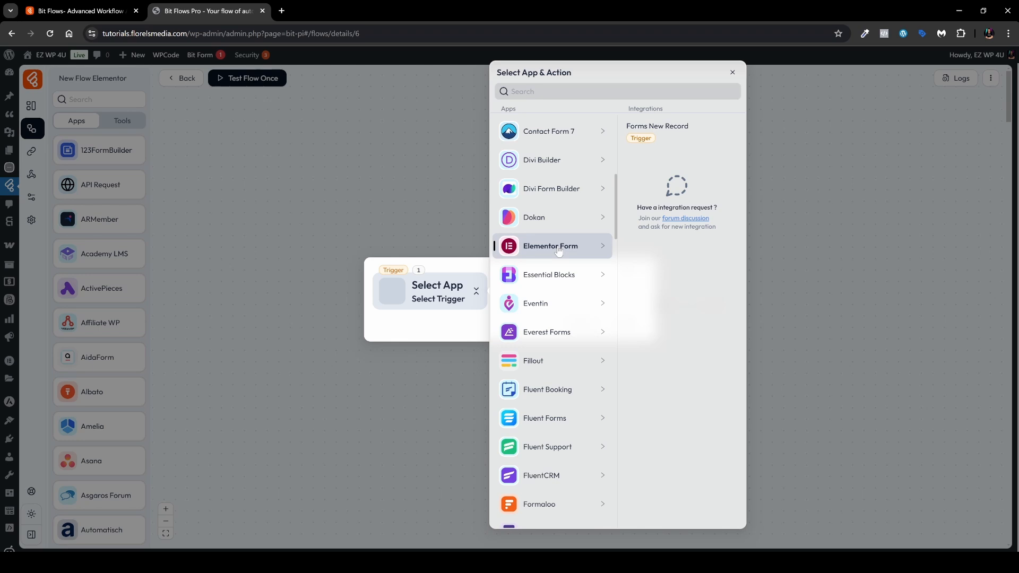
left_click(672, 134)
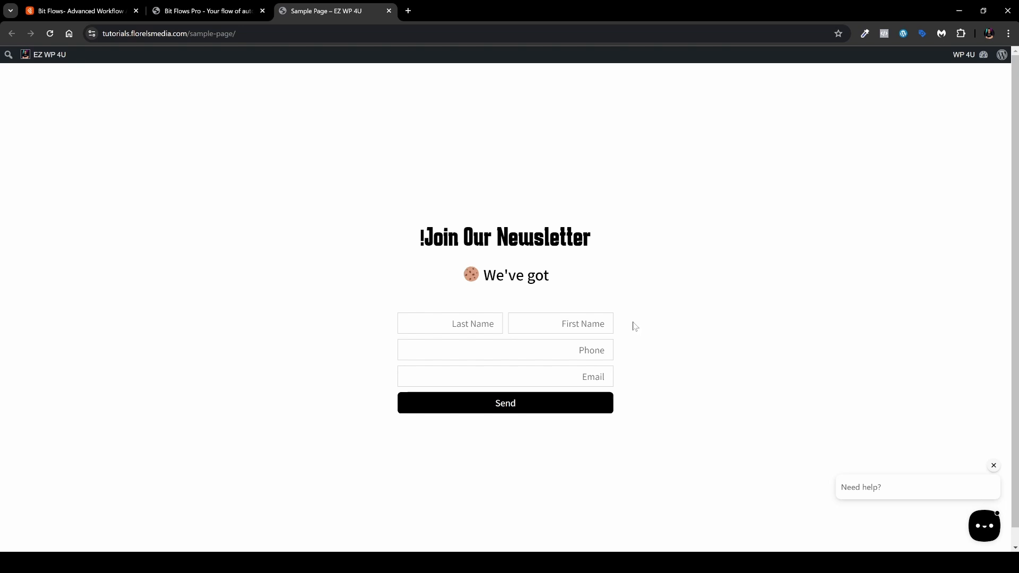
Start listening for a response on the Elementor Form trigger, and submit the Sample Page newsletter form with test contact details.
left_click(267, 7)
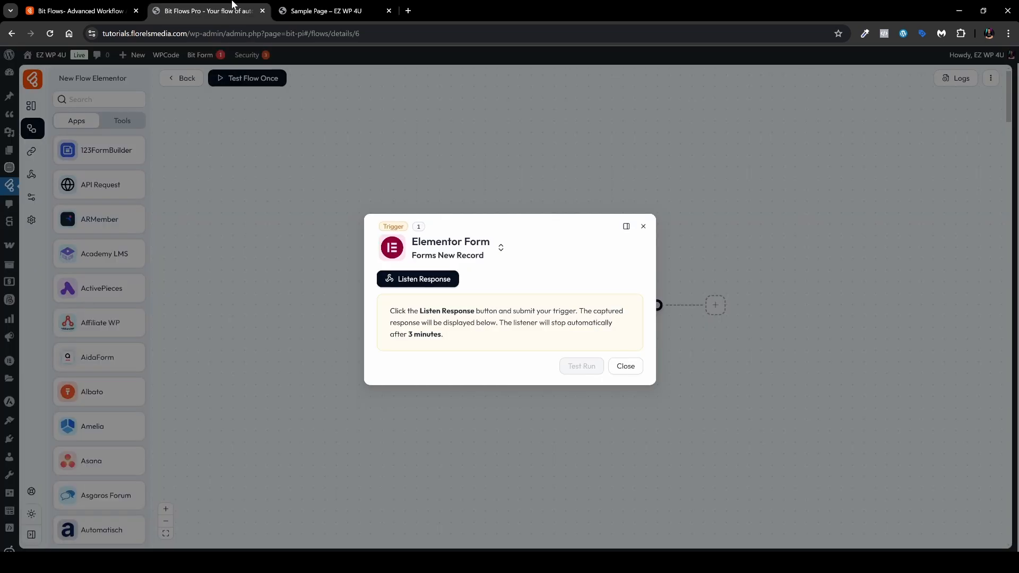
left_click(434, 286)
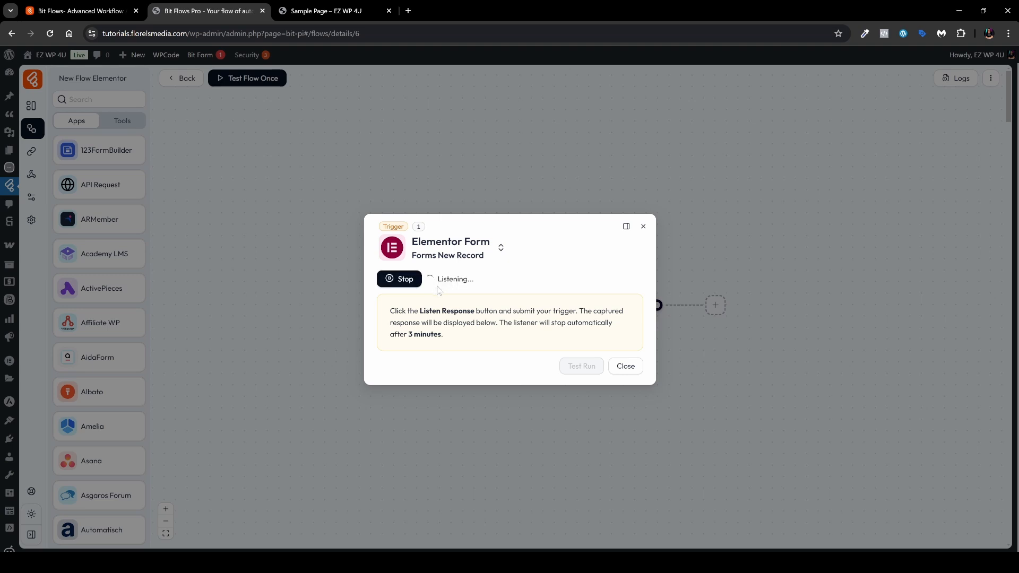
key("ctrl+Tab")
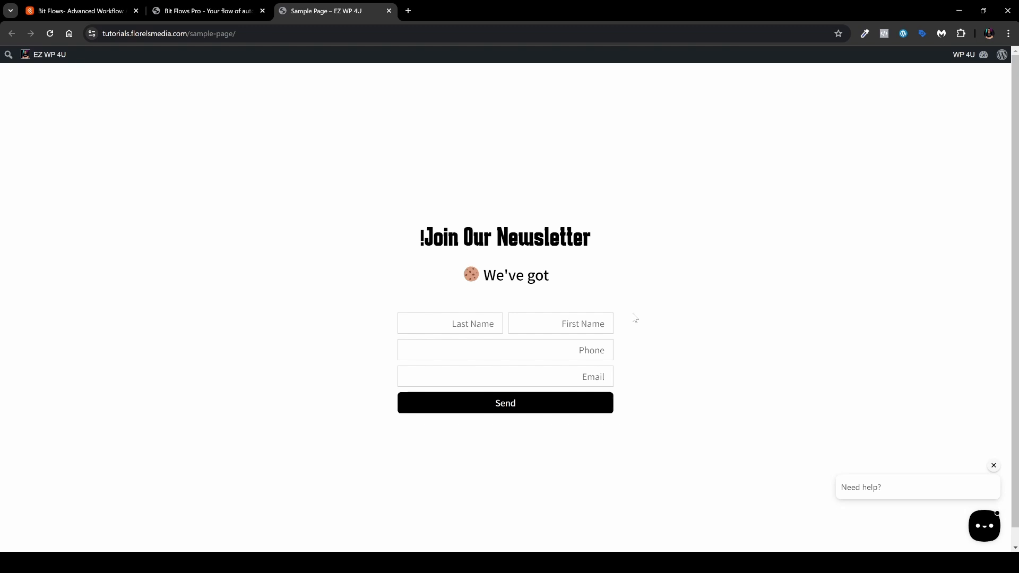
key("alt+shift+f")
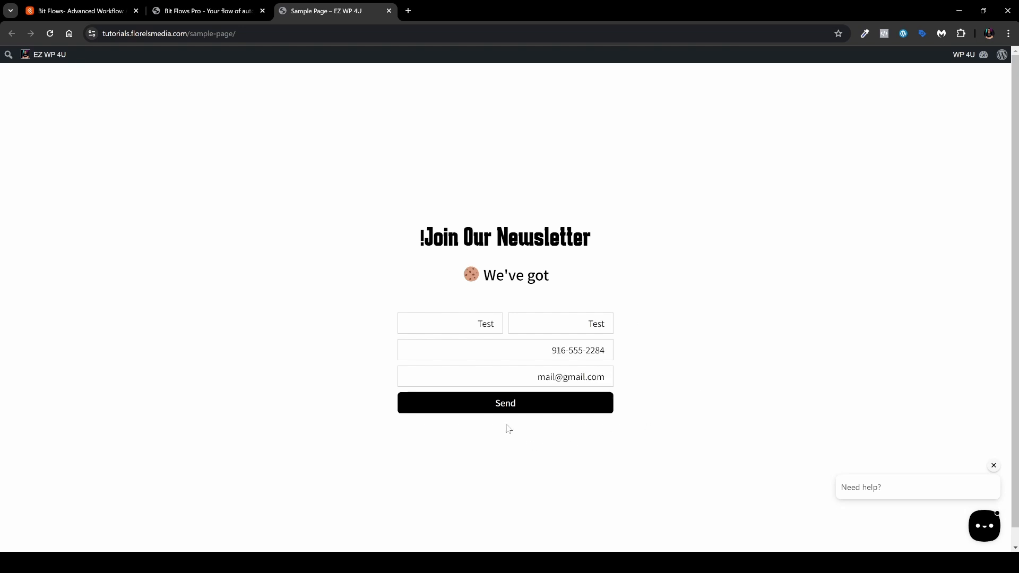
left_click(512, 407)
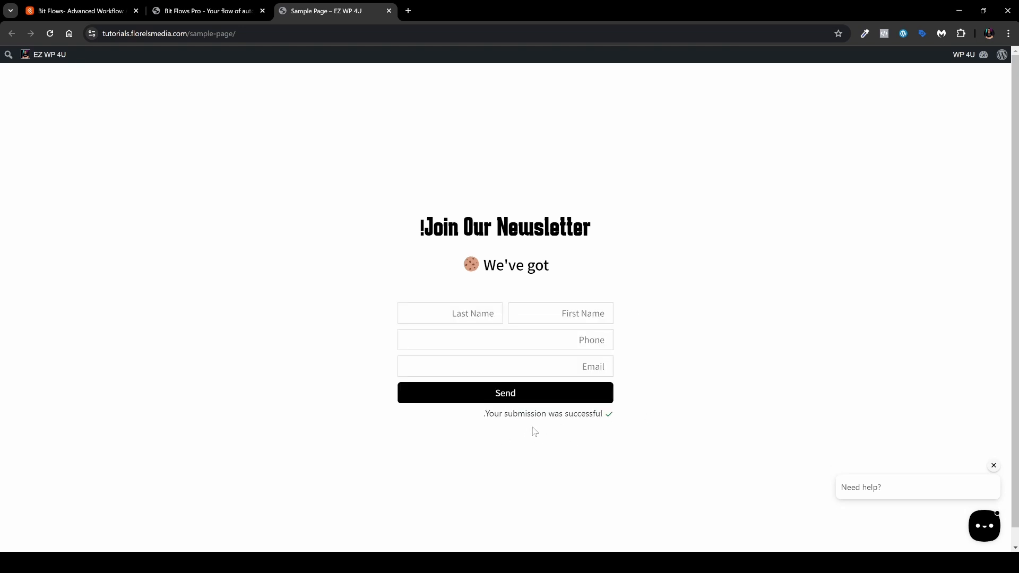
Return to the flow, check the response captured by the Elementor Form trigger, and close its settings.
left_click(201, 12)
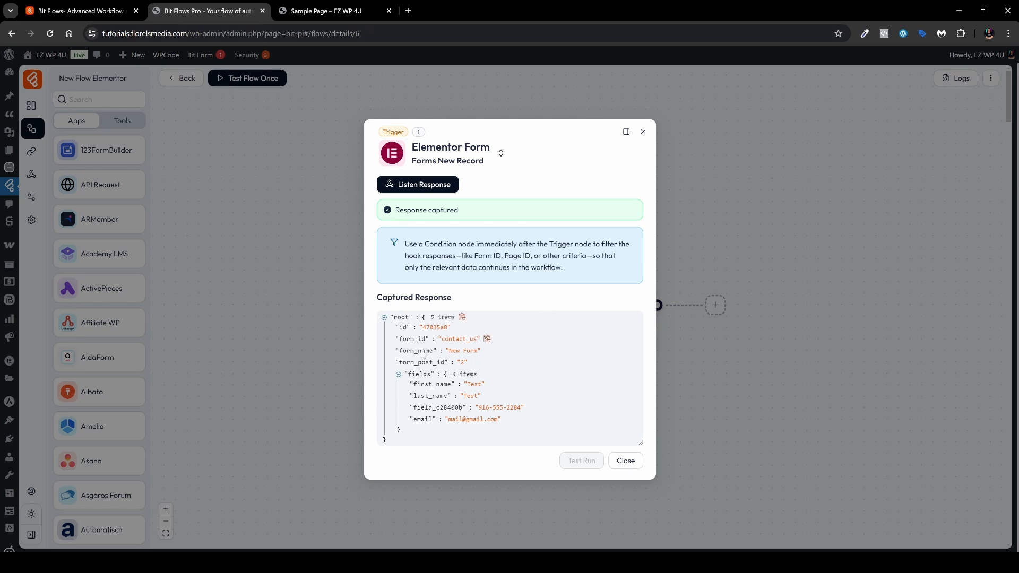
left_click(626, 461)
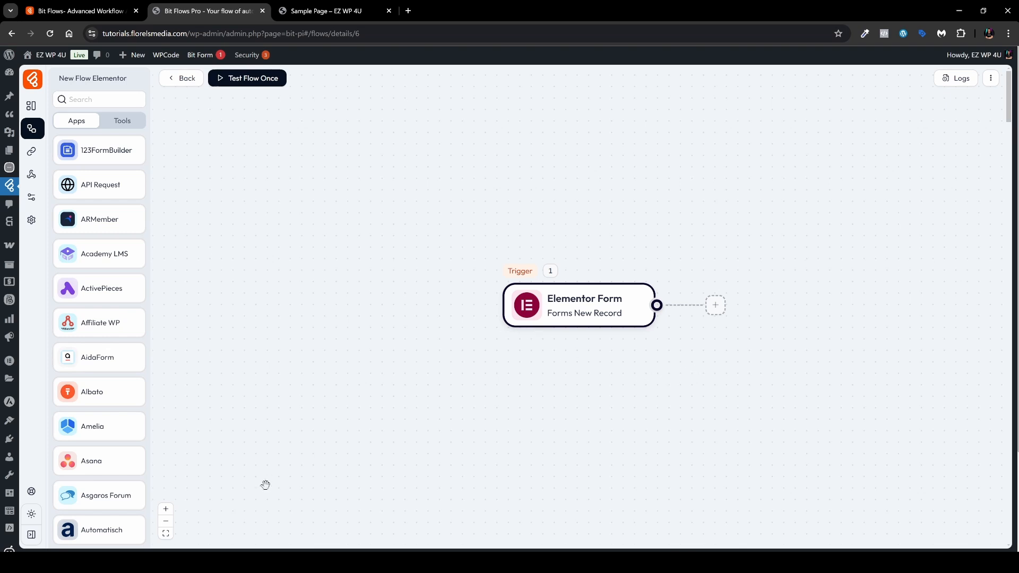
Zoom the flow canvas out and reposition the Elementor Form trigger node on it.
left_click(166, 510)
left_click(169, 521)
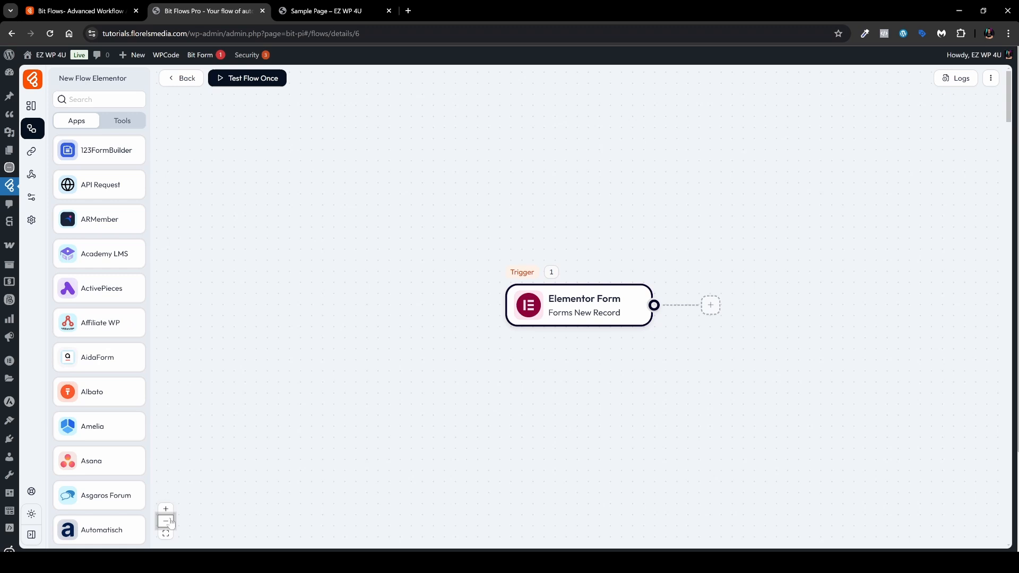
left_click(166, 534)
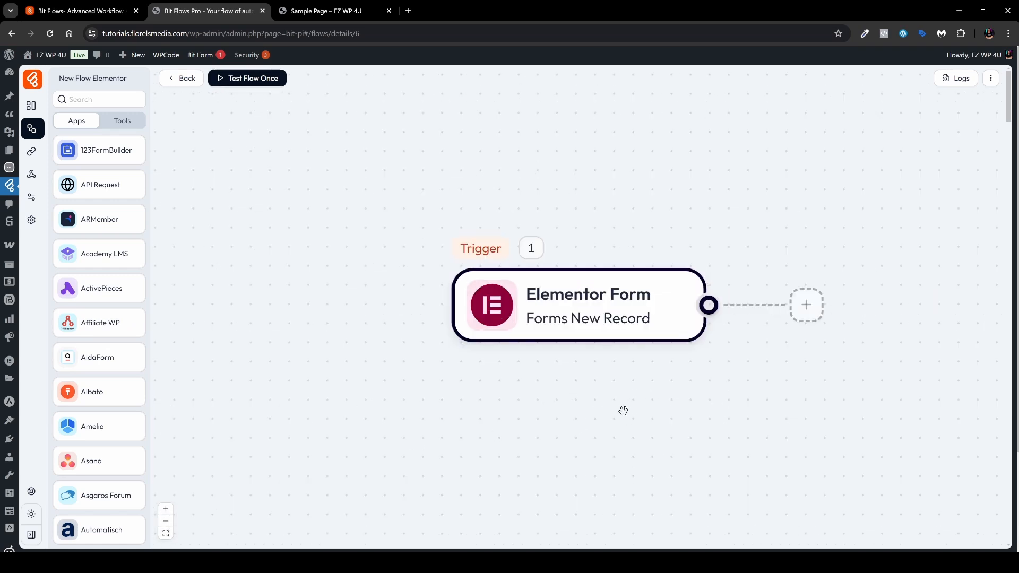
left_click(166, 521)
left_click(166, 521)
left_click_drag(555, 403, 345, 414)
left_click_drag(457, 368, 651, 314)
left_click_drag(579, 340, 413, 425)
left_click_drag(422, 371, 393, 282)
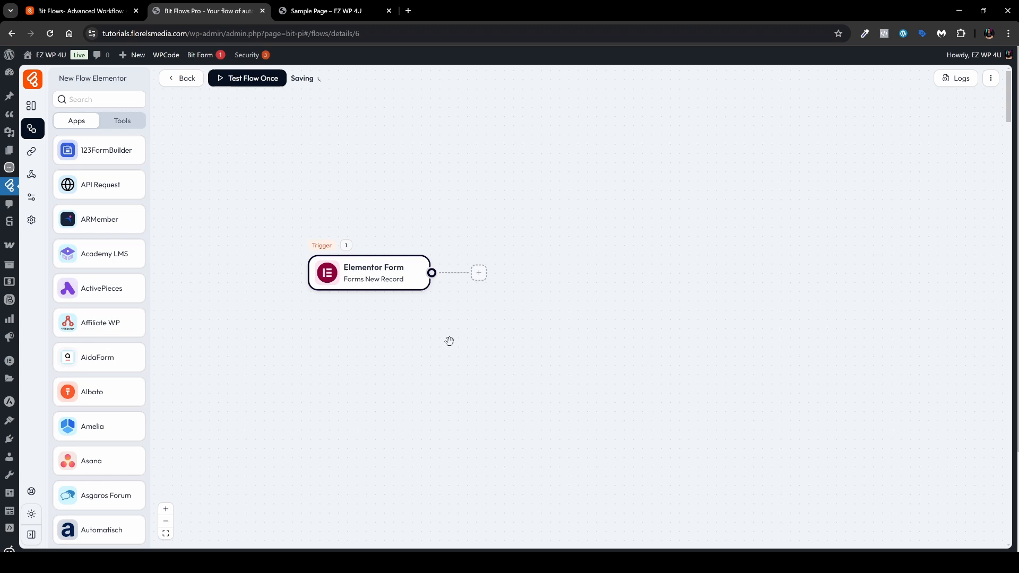
left_click_drag(448, 336, 484, 354)
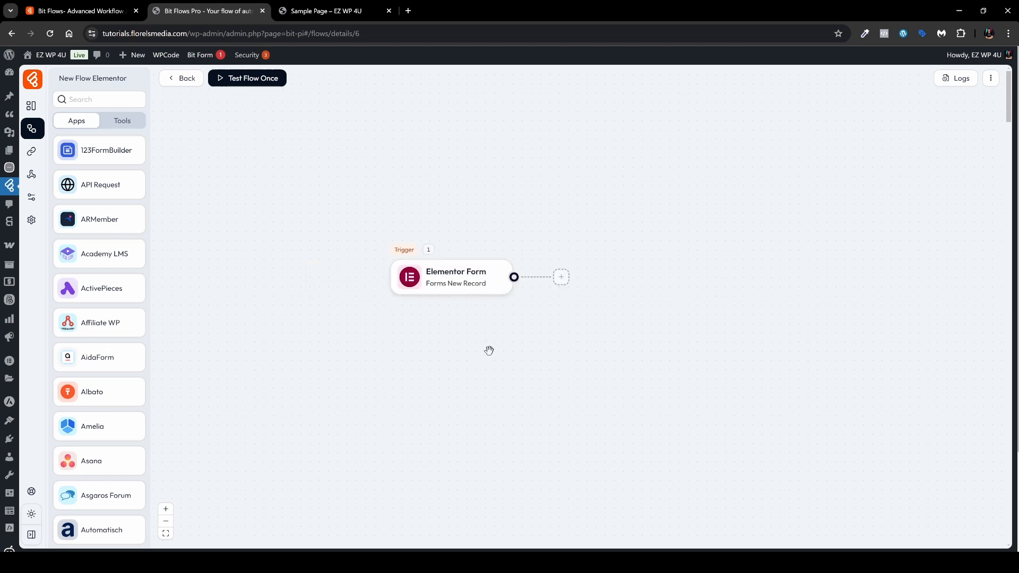
Add an empty action node after the Elementor Form trigger and delete it.
left_click(561, 276)
mouse_move(630, 305)
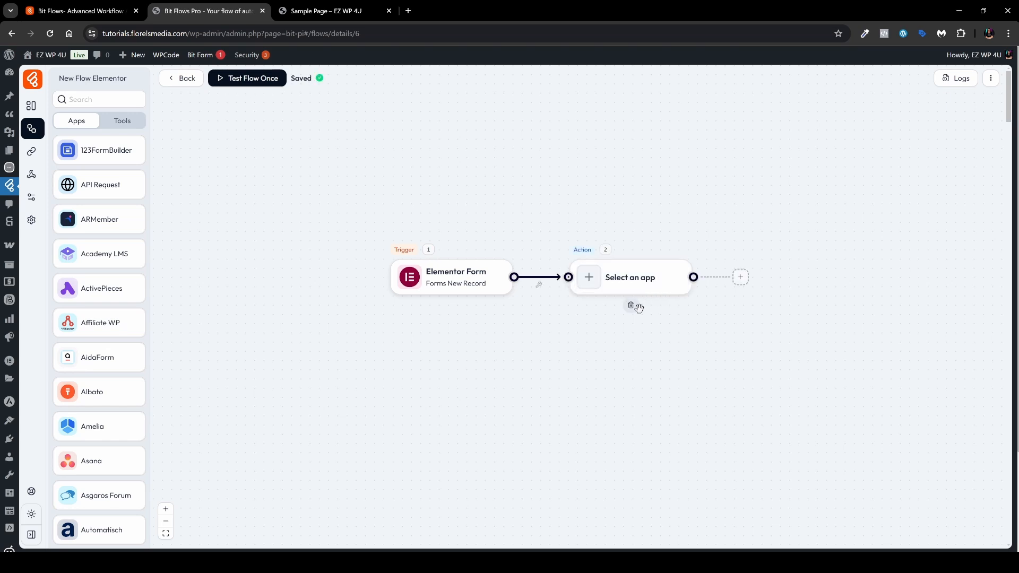
left_click(631, 307)
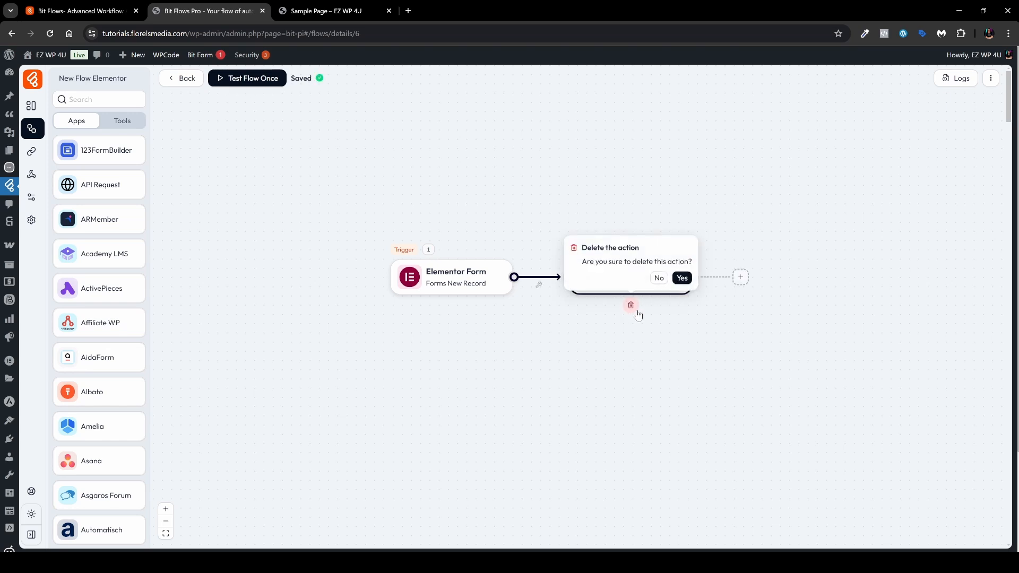
left_click(682, 279)
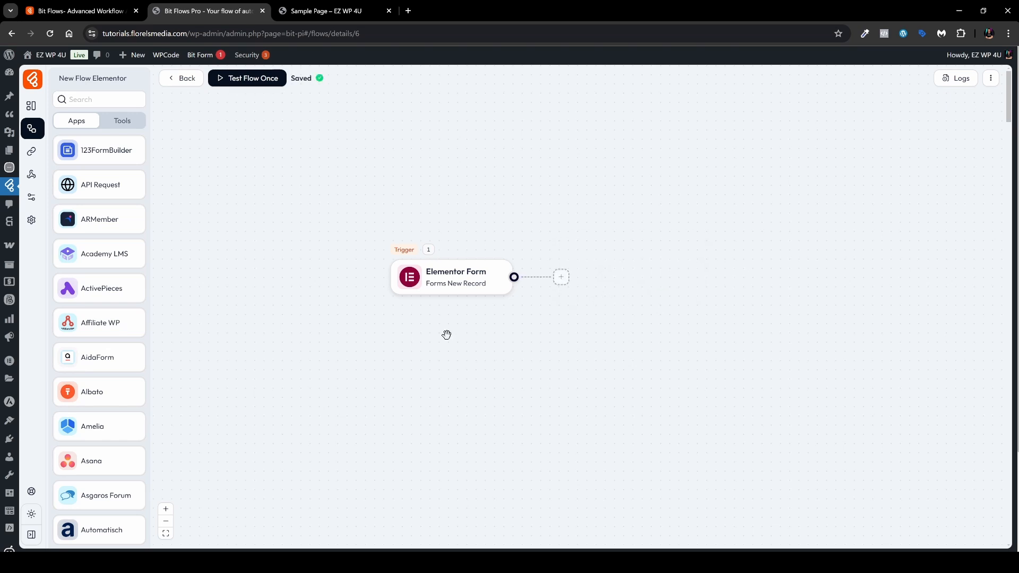
Add a Google Sheet node to the flow, connect it to the Elementor Form trigger, and set its action to Add Row.
scroll(102, 318, "down", 15)
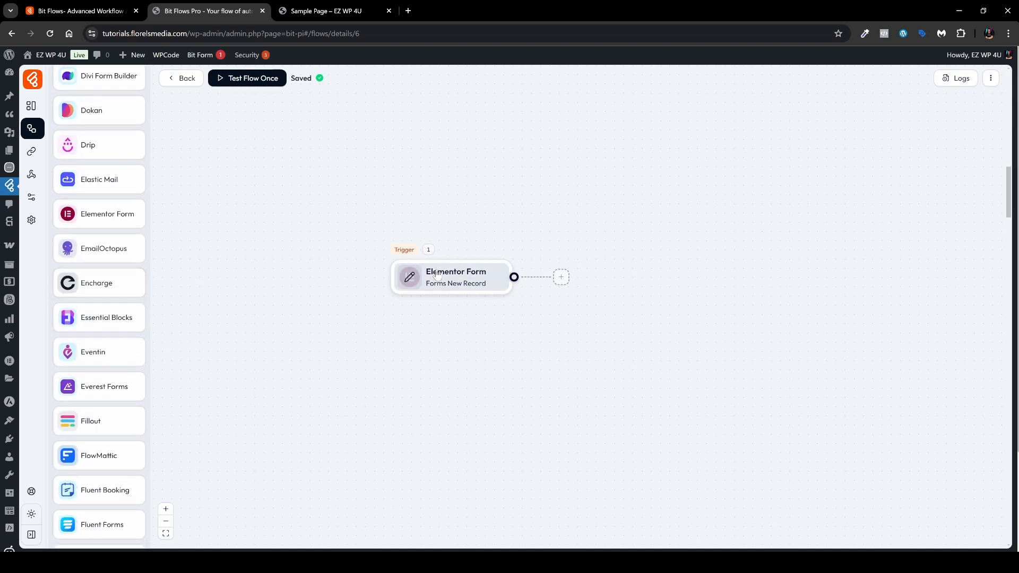
scroll(97, 390, "down", 6)
scroll(96, 390, "down", 9)
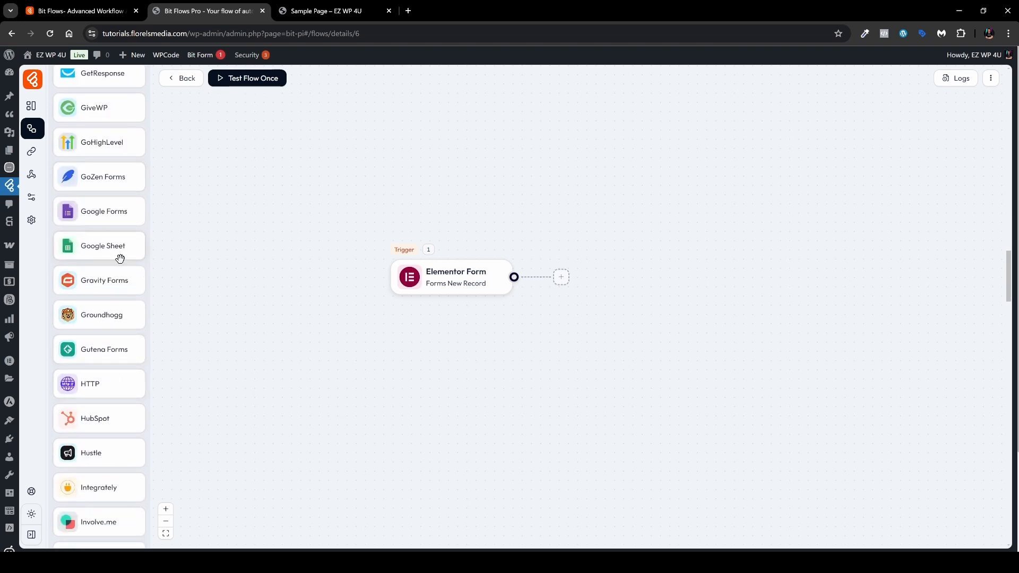
left_click_drag(81, 247, 903, 429)
mouse_move(513, 276)
left_mouse_down()
mouse_move(742, 337)
mouse_move(851, 419)
mouse_move(896, 432)
mouse_move(629, 278)
mouse_move(660, 284)
mouse_move(628, 271)
mouse_move(612, 239)
mouse_move(587, 318)
mouse_move(617, 271)
mouse_move(628, 288)
left_mouse_up()
mouse_move(955, 439)
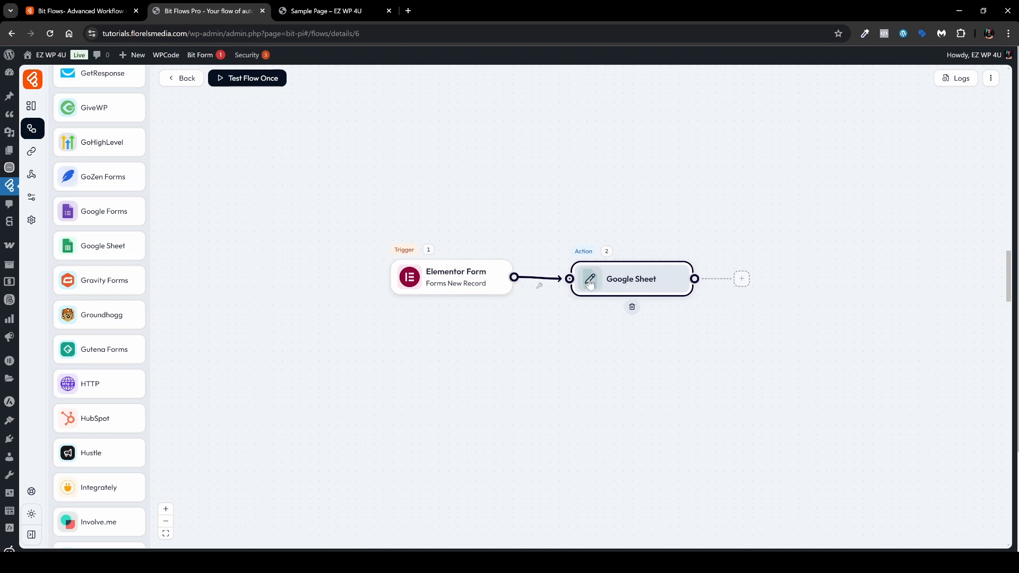
left_click(593, 285)
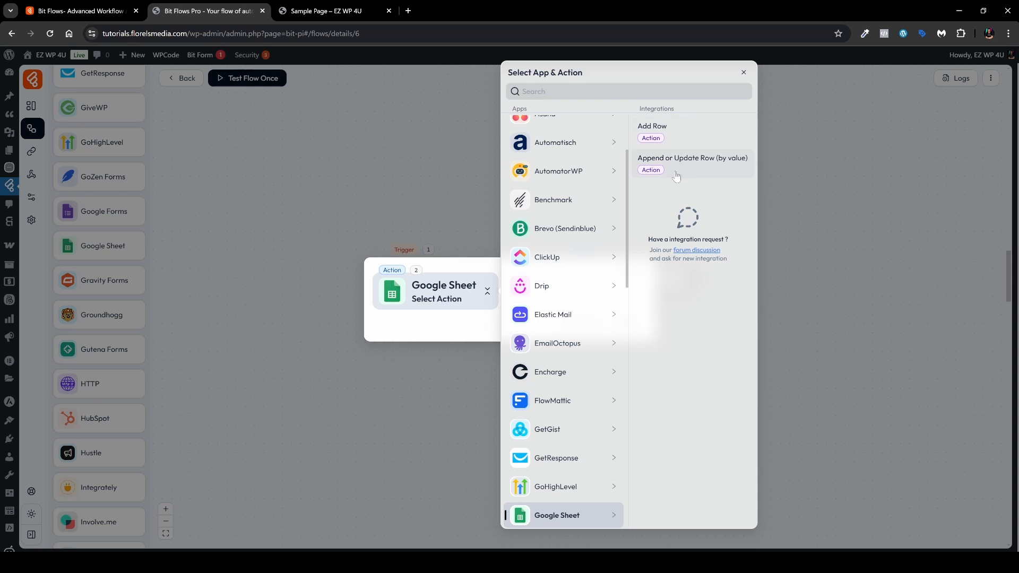
left_click(677, 128)
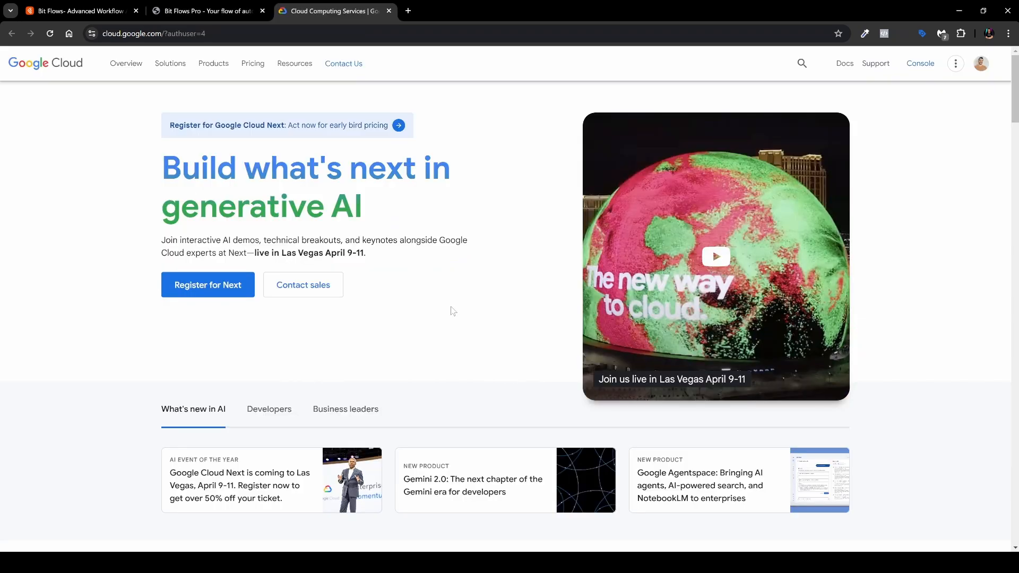
Open APIs & Services in the Google Cloud console, search for Google Sheet, and open the management page of the Google Sheets API.
left_click(920, 70)
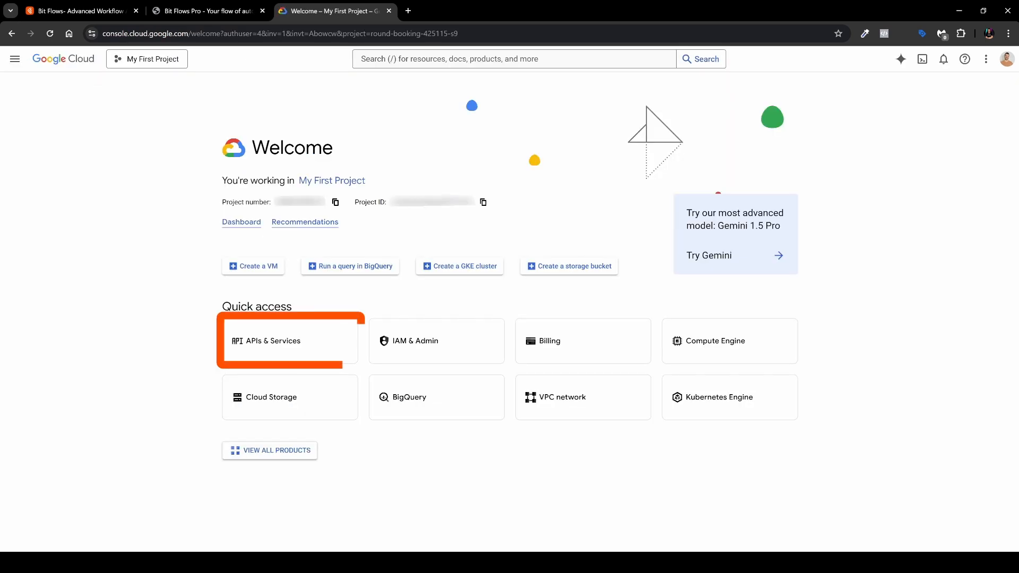
left_click(256, 339)
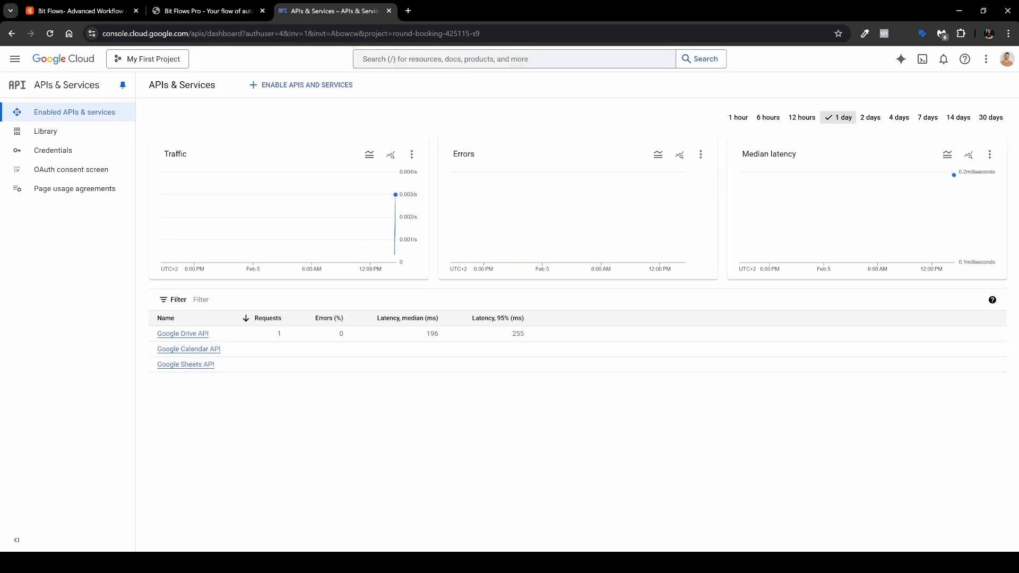
key("/")
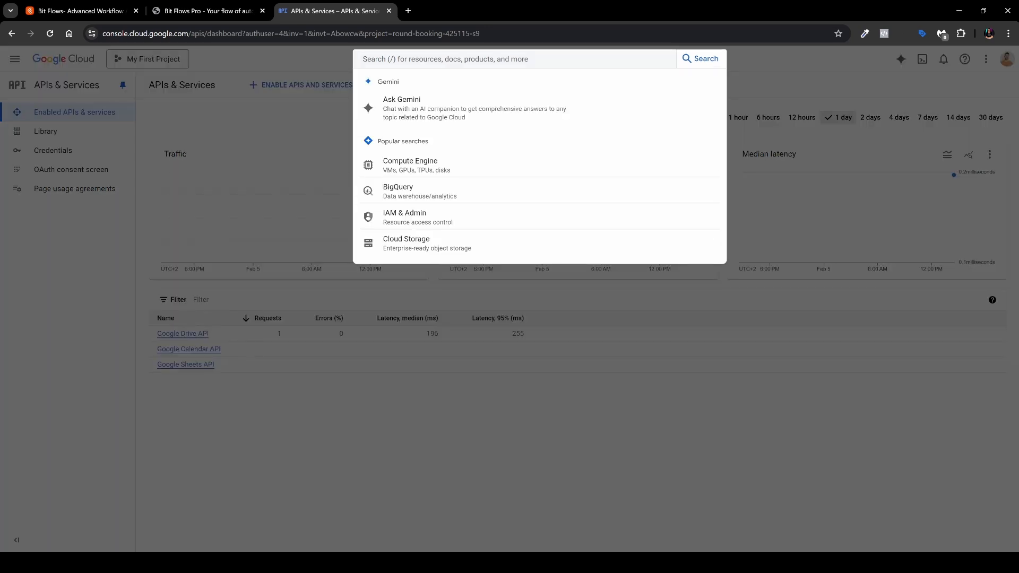
type("Google Sheet")
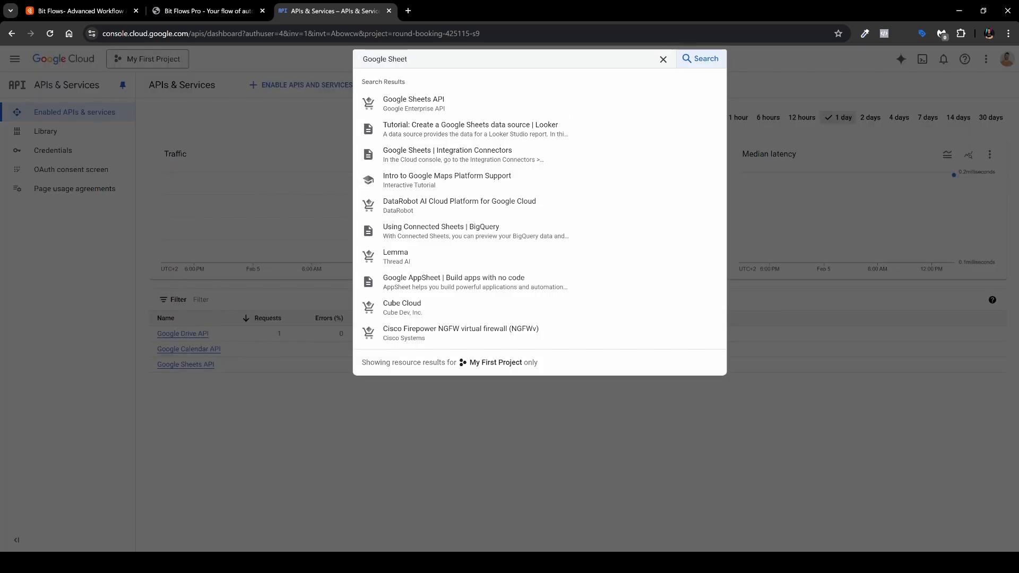
left_click(431, 105)
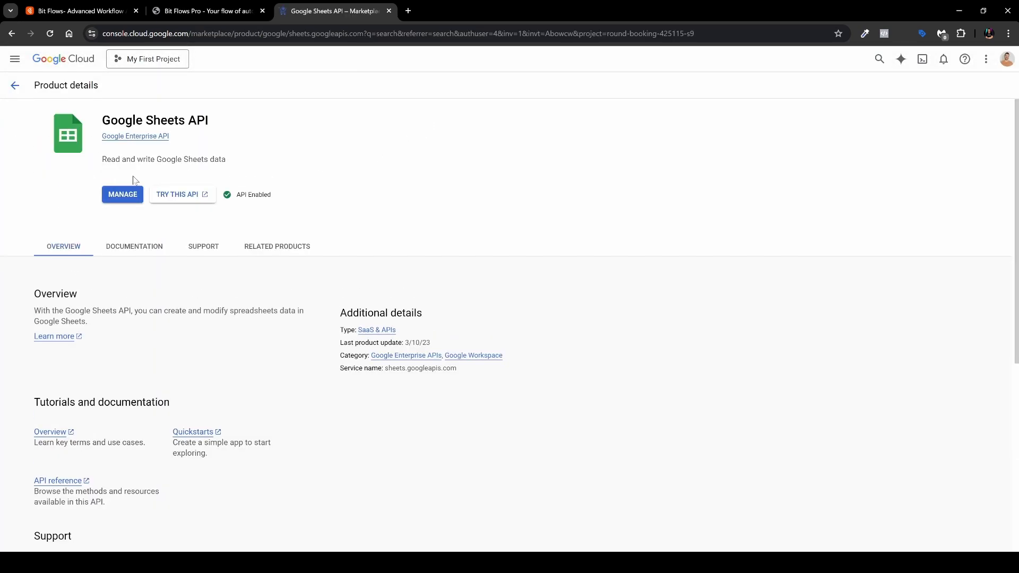
left_click(122, 198)
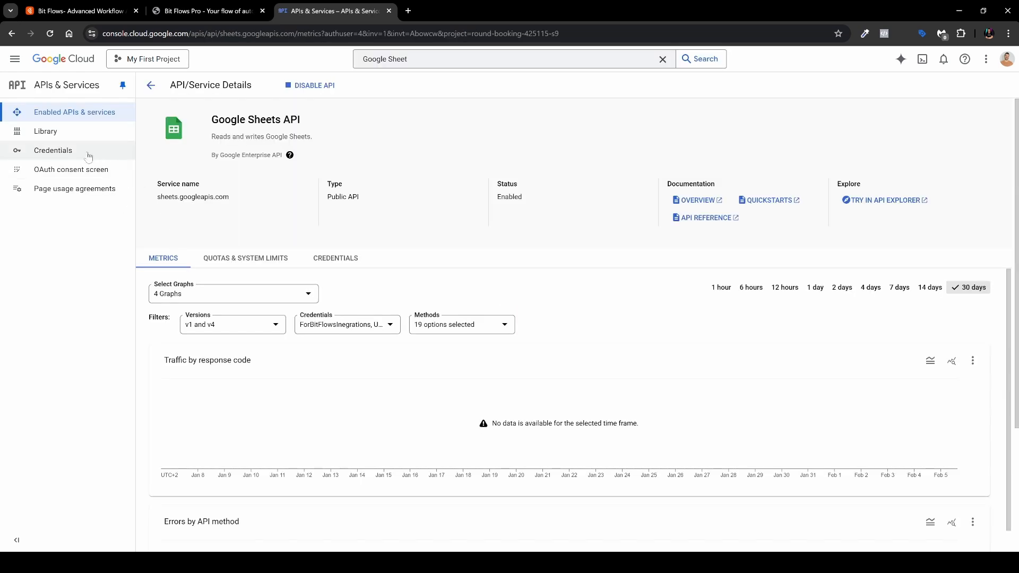
Start a new OAuth client ID credential with the application type Web application and the name BitFlows.
left_click(88, 153)
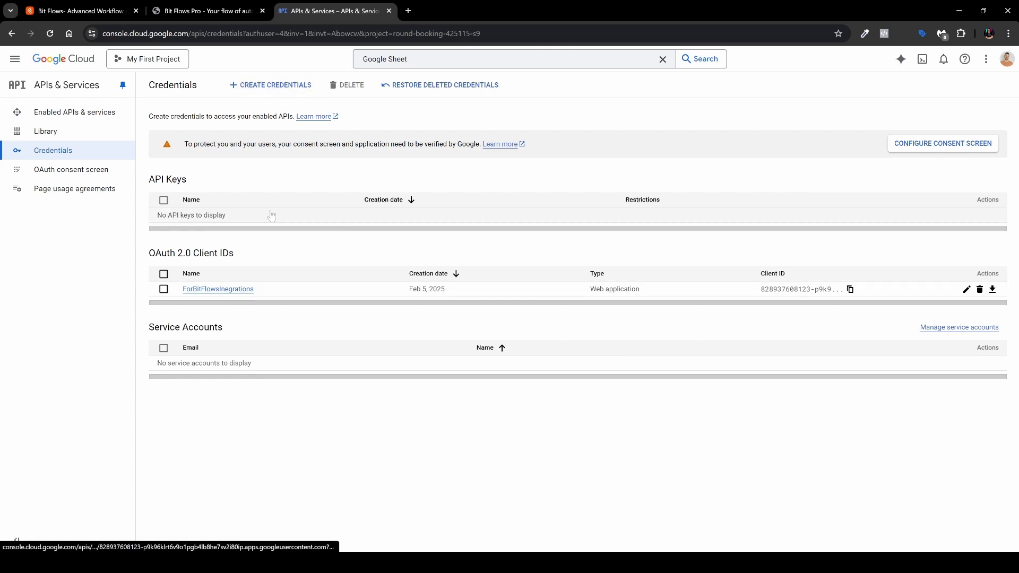
left_click(274, 92)
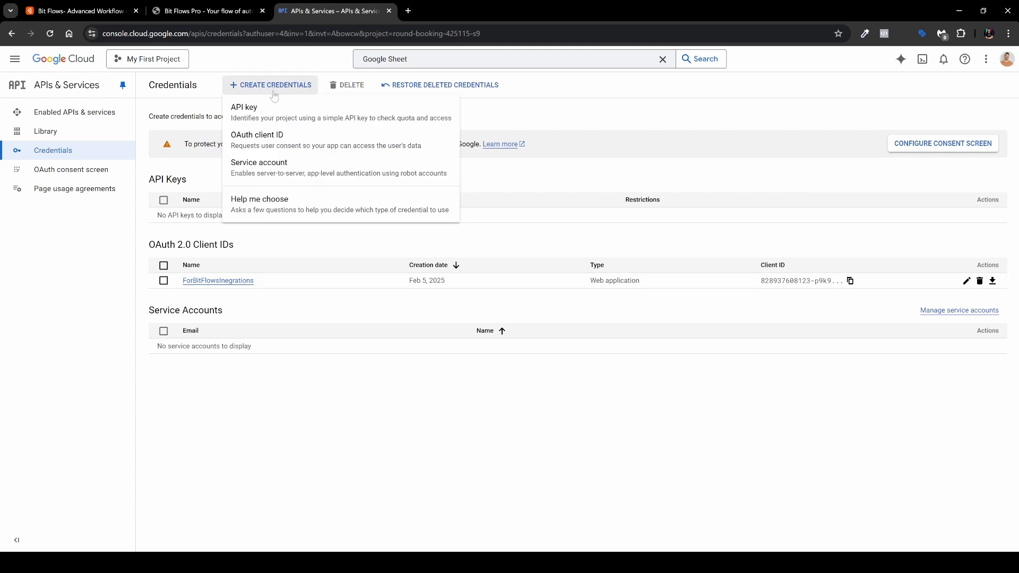
left_click(282, 148)
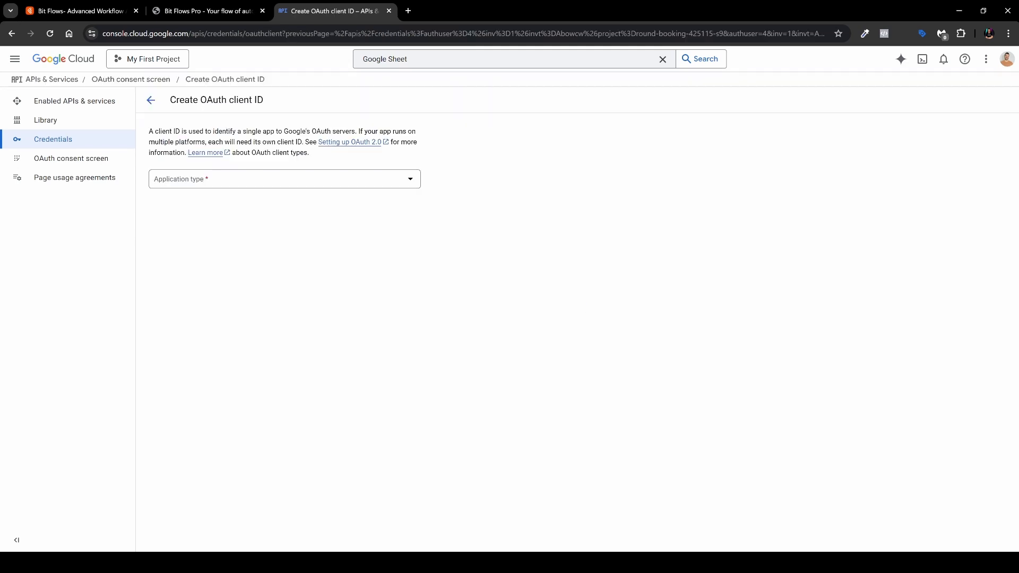
left_click(239, 181)
left_click(232, 188)
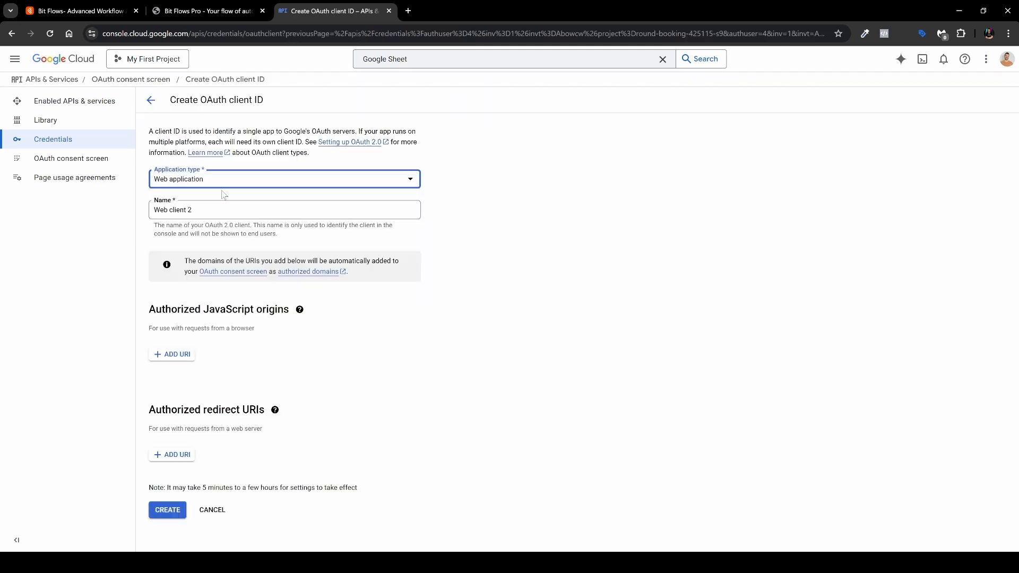
key("Tab")
type("BitFlows")
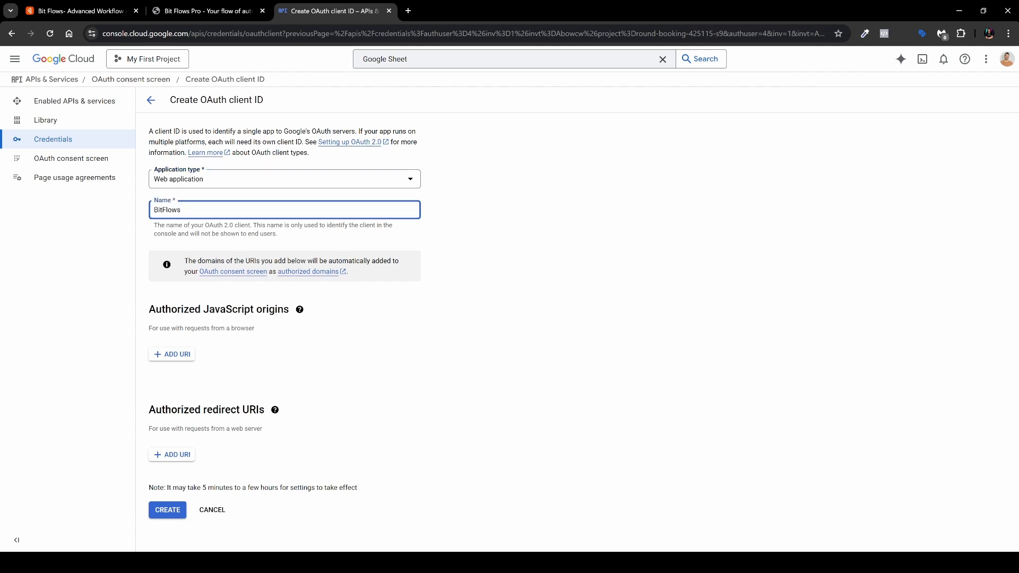
left_click(471, 232)
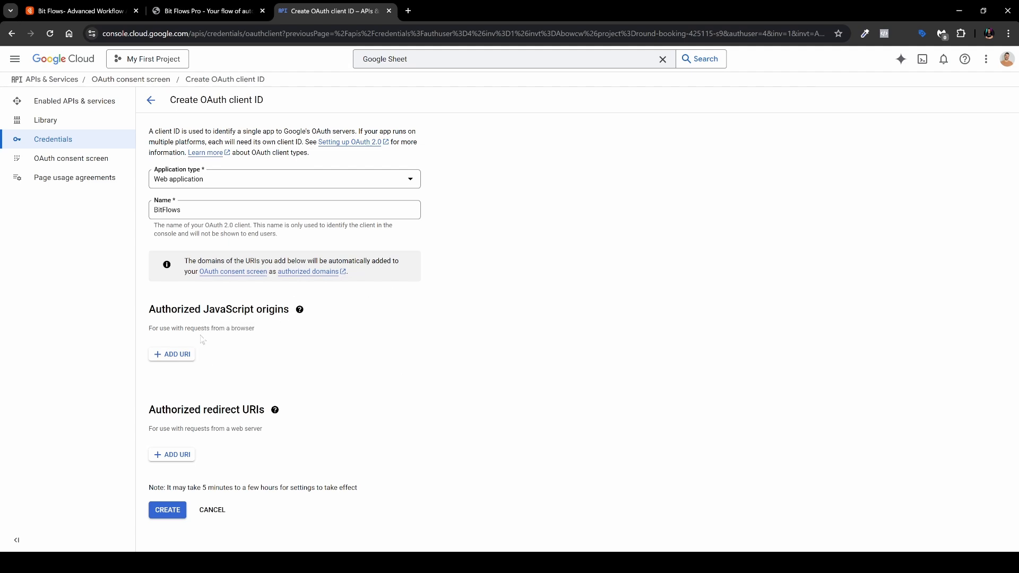
Add the copied website address as an authorized JavaScript origin of the OAuth client.
left_click(177, 355)
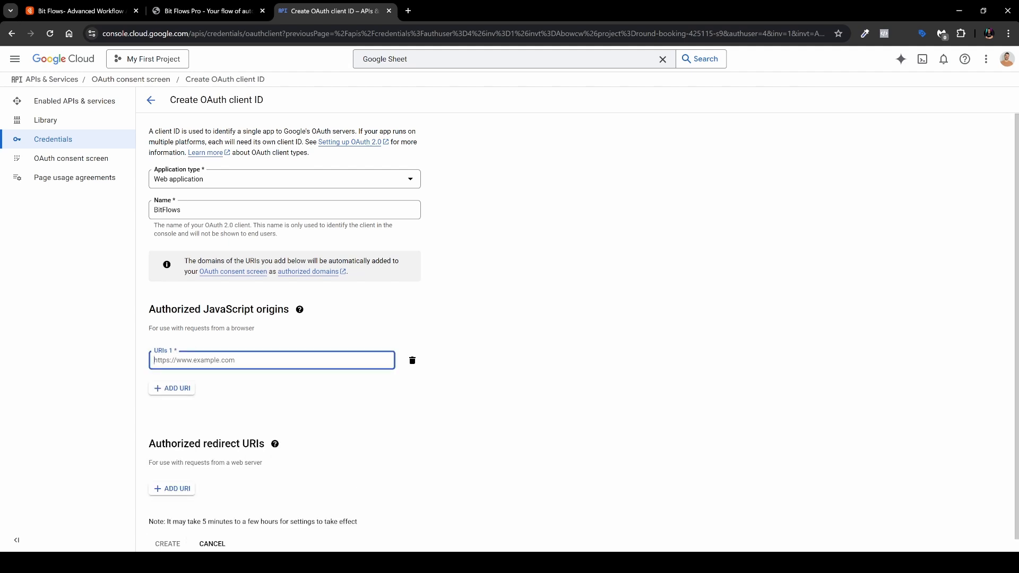
key("ctrl+v")
left_click(438, 377)
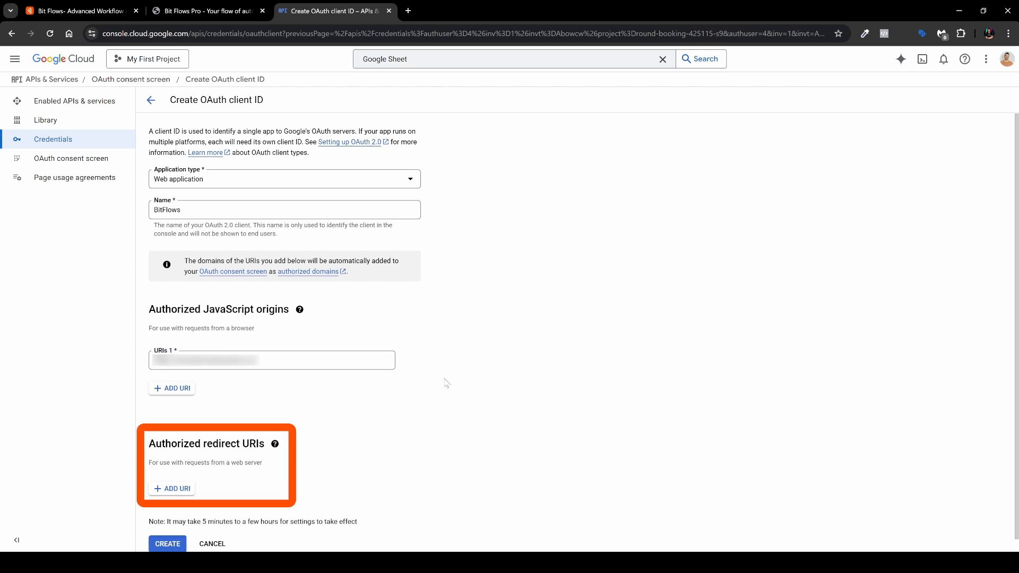
Add the redirect URI from the Bit Flows Google Sheet connection as an authorized redirect URI and create the OAuth client.
left_click(171, 489)
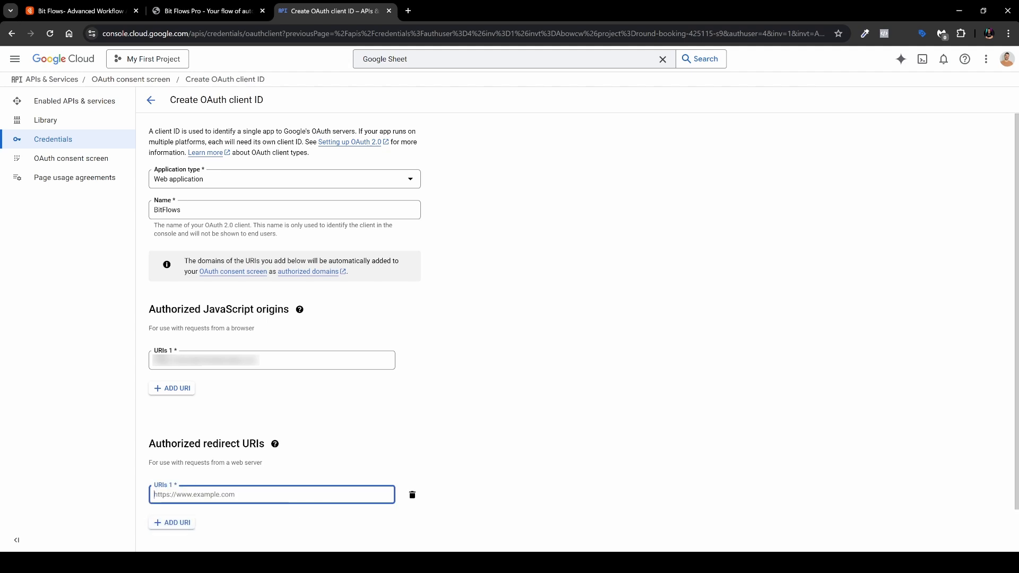
key("ctrl+shift+Tab")
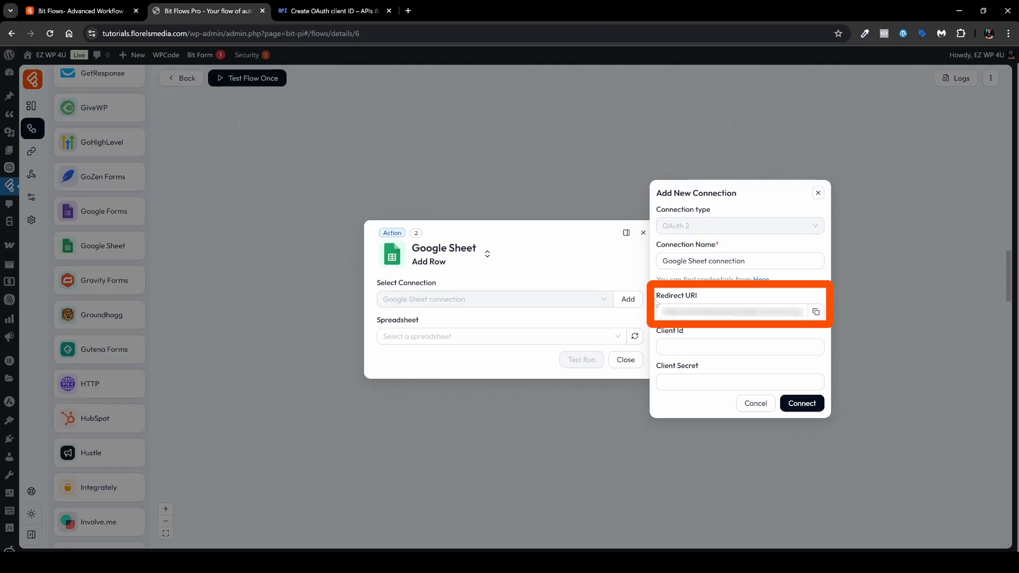
left_click(815, 312)
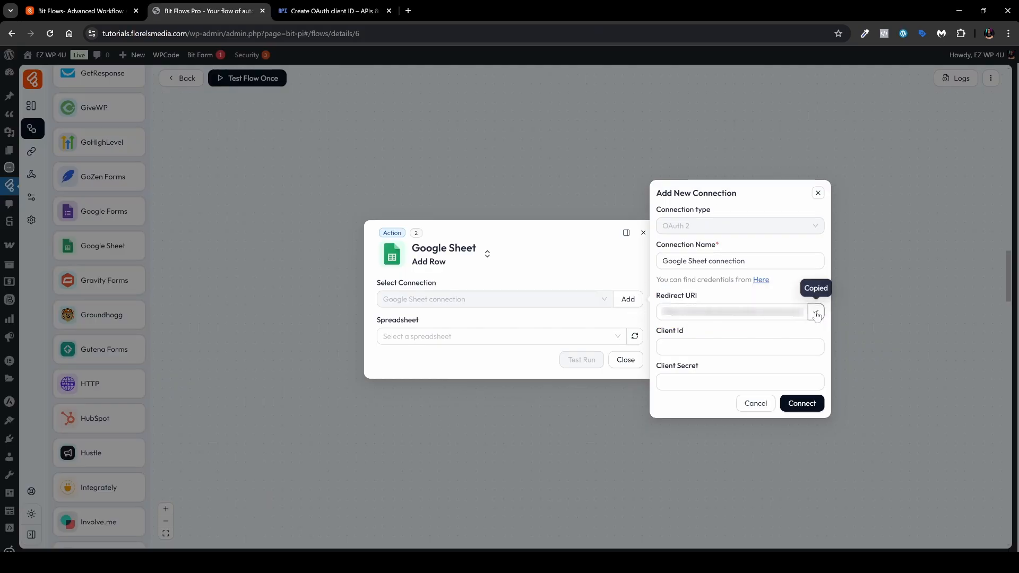
key("ctrl+Tab")
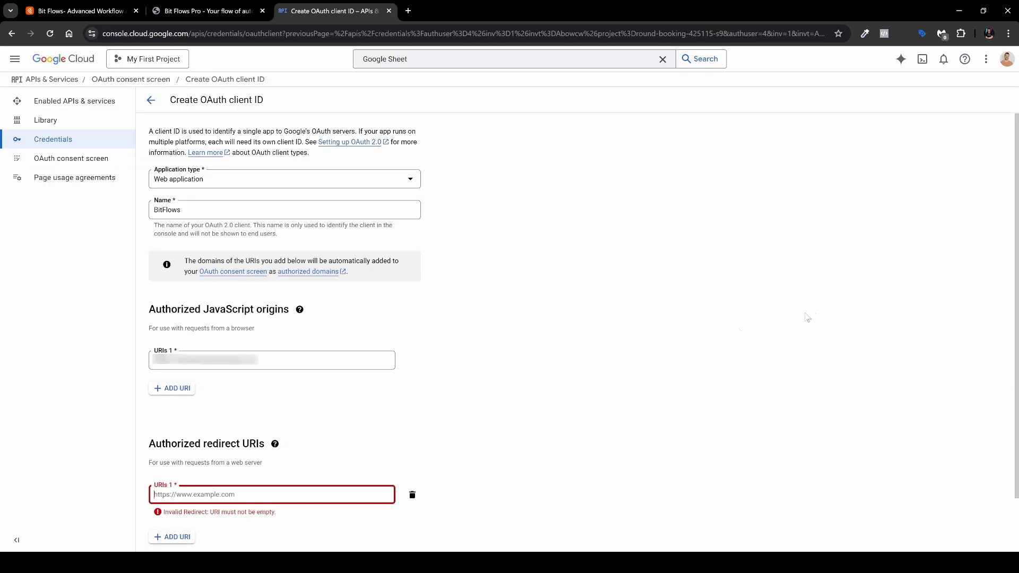
key("ctrl+v")
left_click(437, 442)
scroll(437, 442, "down", 1)
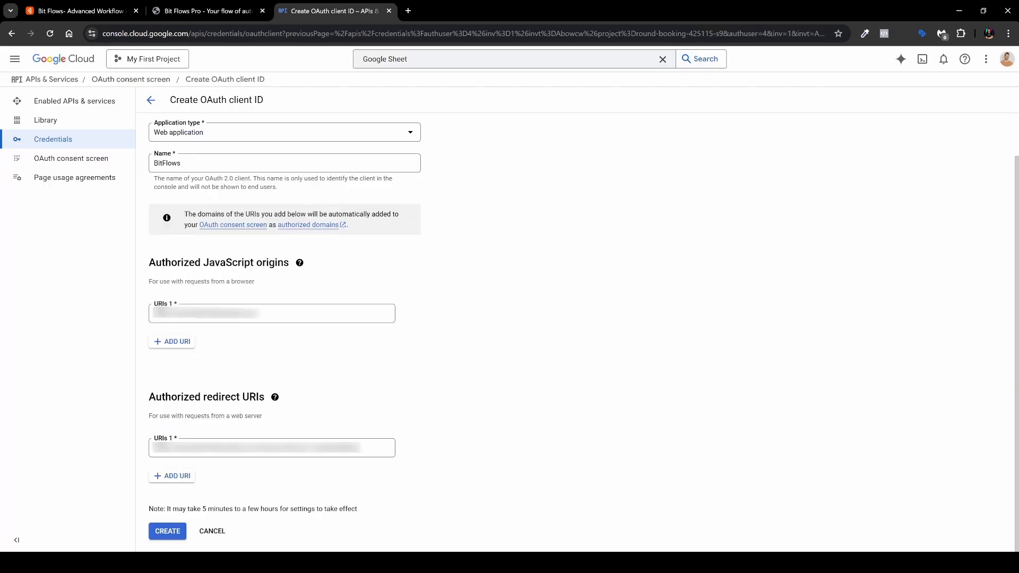
left_click(161, 528)
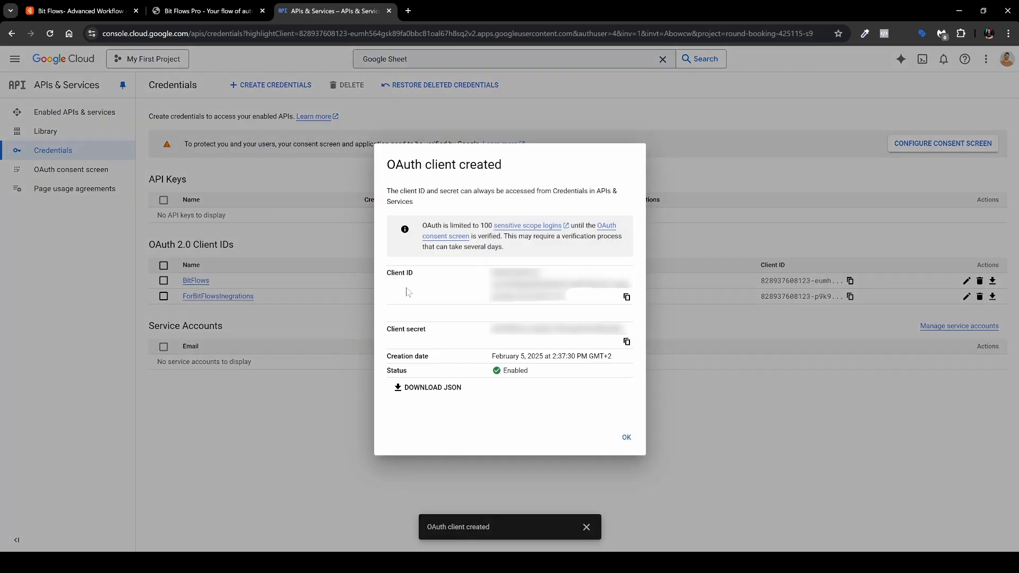
Copy the client ID and client secret of the created OAuth client into the Google Sheet connection in Bit Flows.
left_click(626, 297)
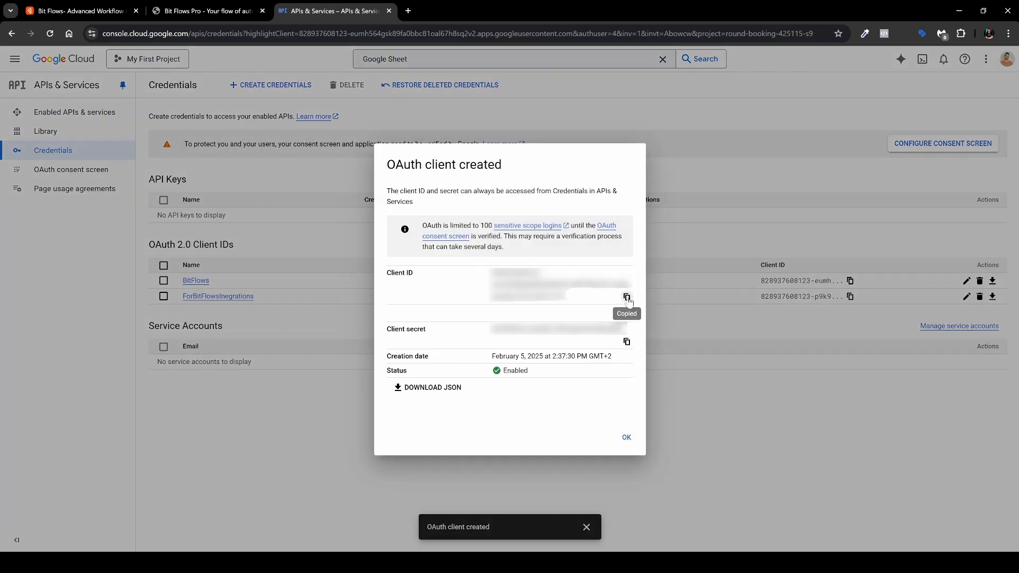
left_click(229, 12)
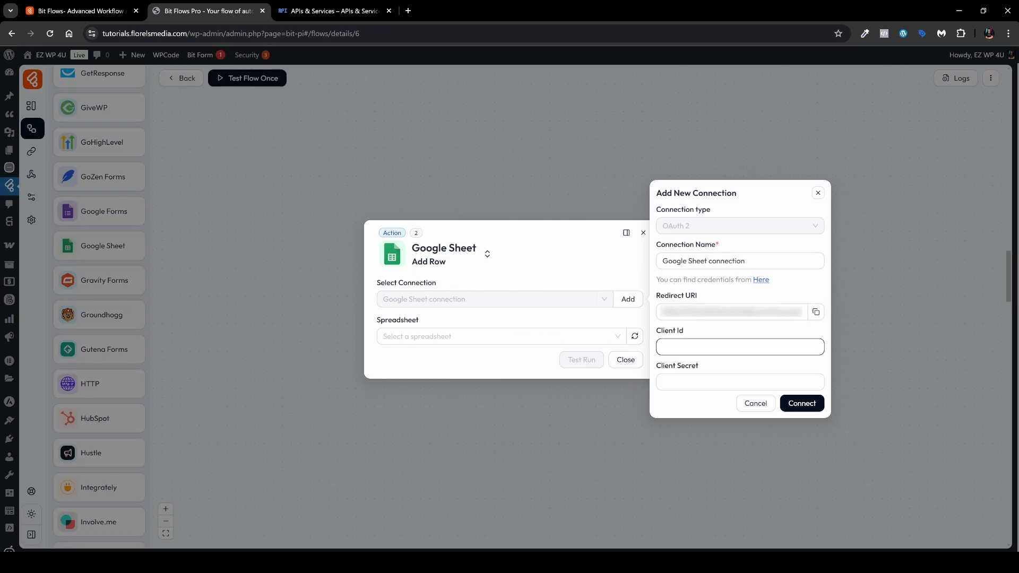
key("ctrl+v")
left_click(333, 10)
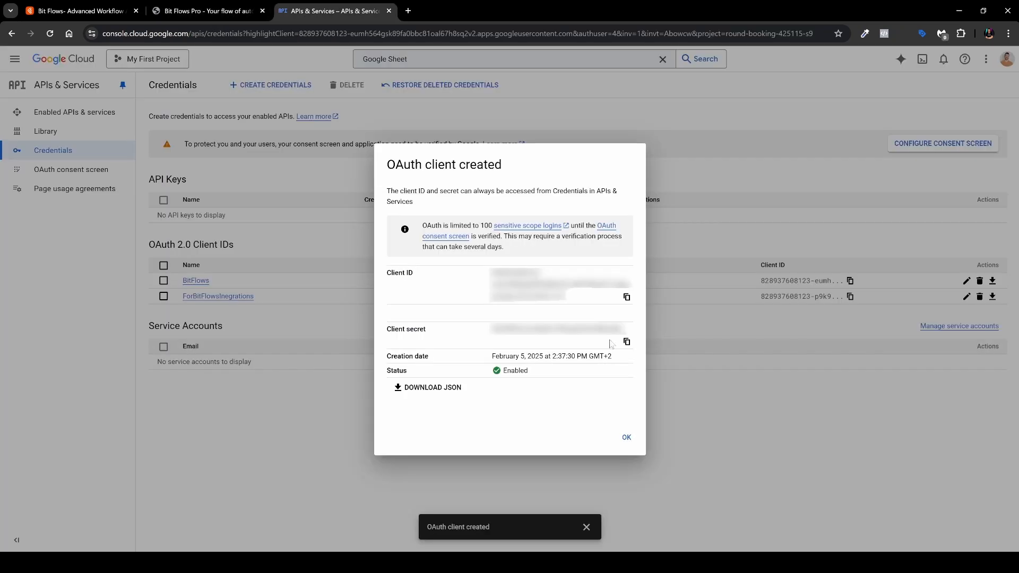
left_click(626, 343)
key("ctrl+shift+Tab")
key("Tab")
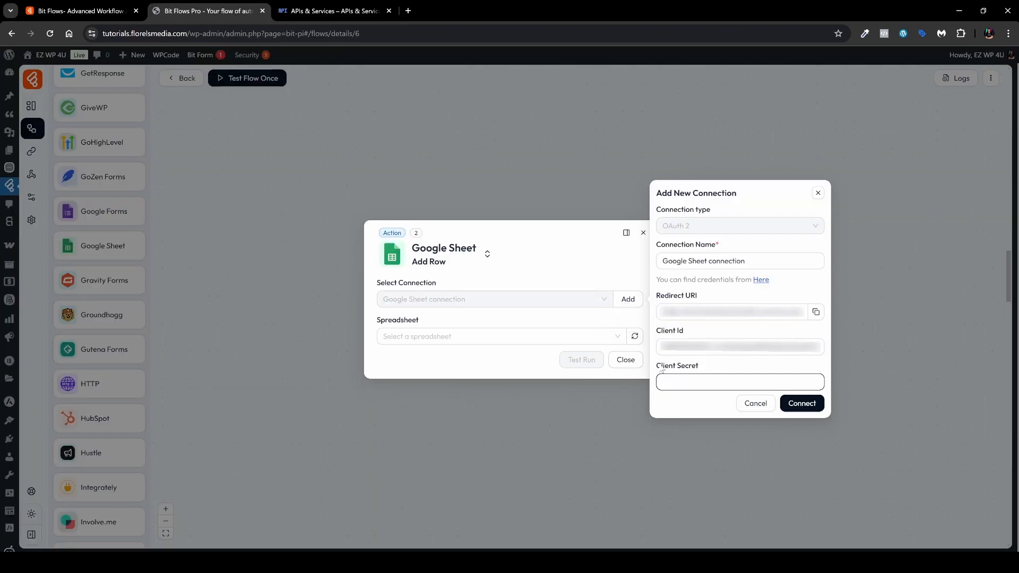
key("ctrl+v")
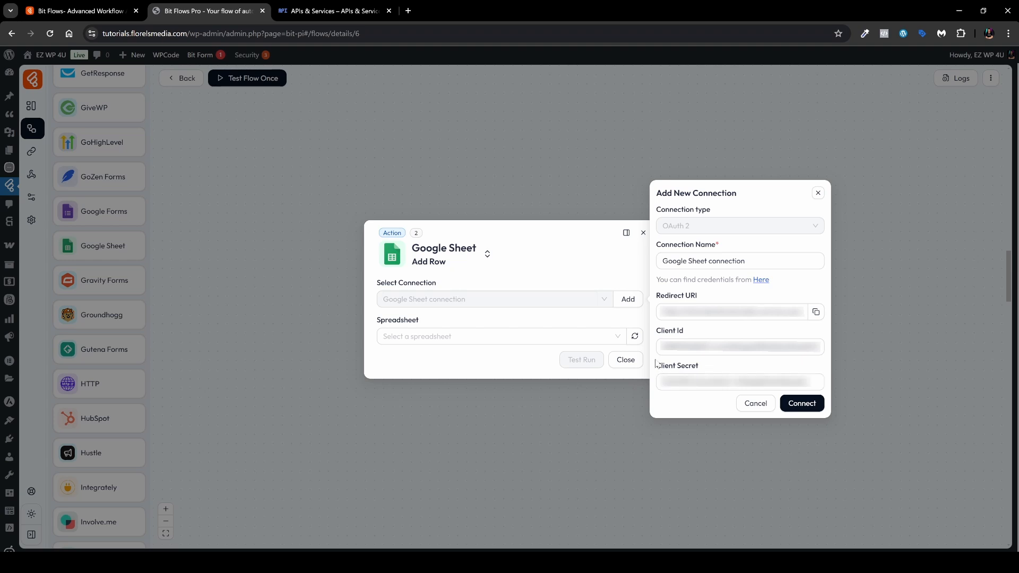
Connect the Google Sheet connection, choosing the Google account, proceeding past the unverified app warning and granting access to Google Sheets.
left_click(802, 404)
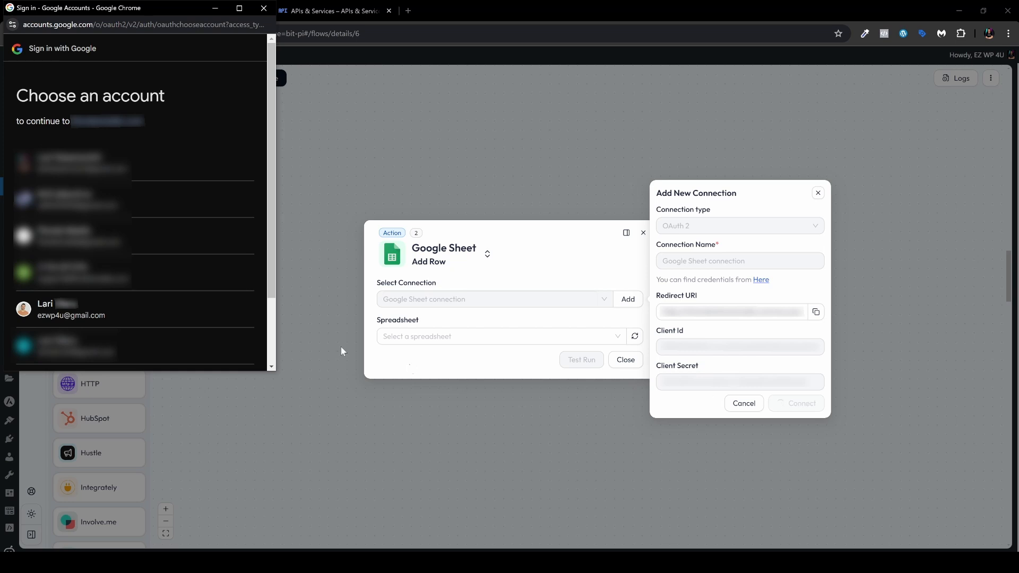
left_click(186, 311)
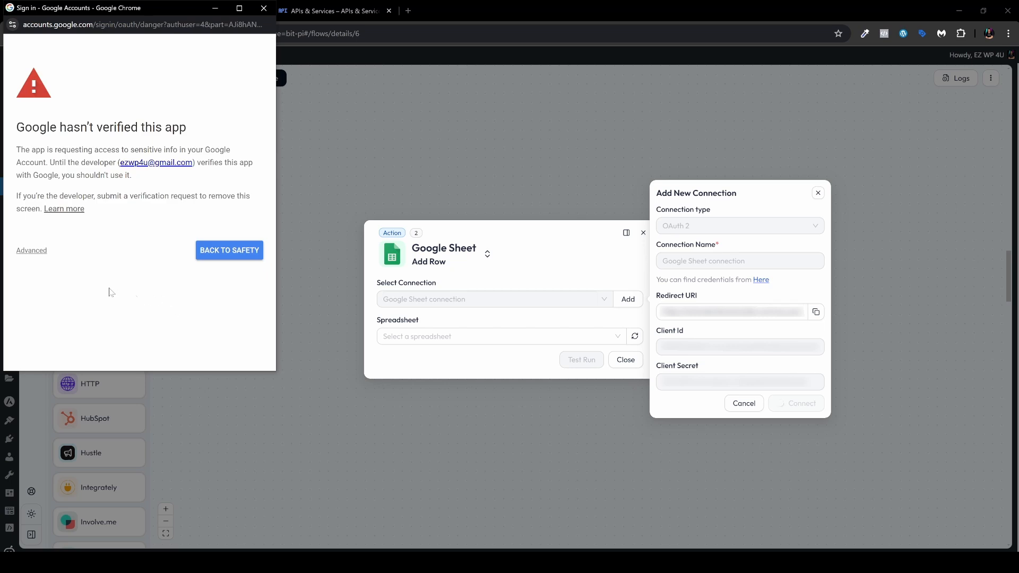
left_click(35, 254)
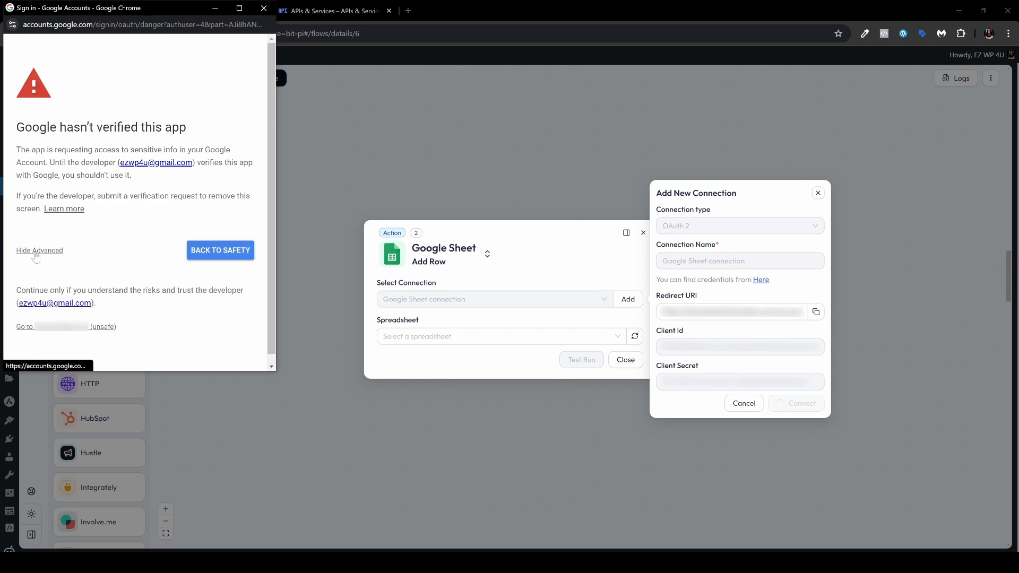
left_click(22, 327)
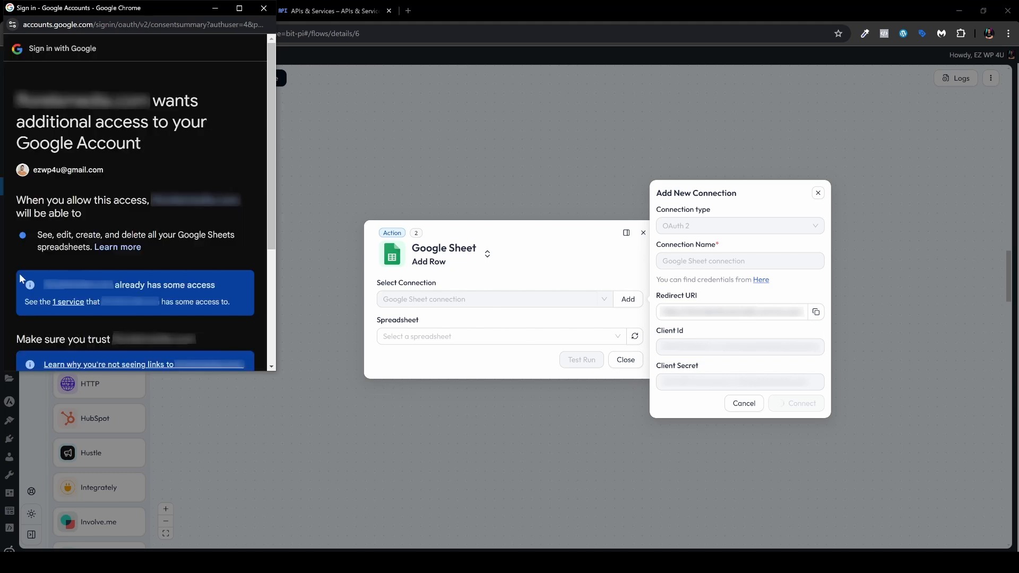
scroll(19, 273, "down", 4)
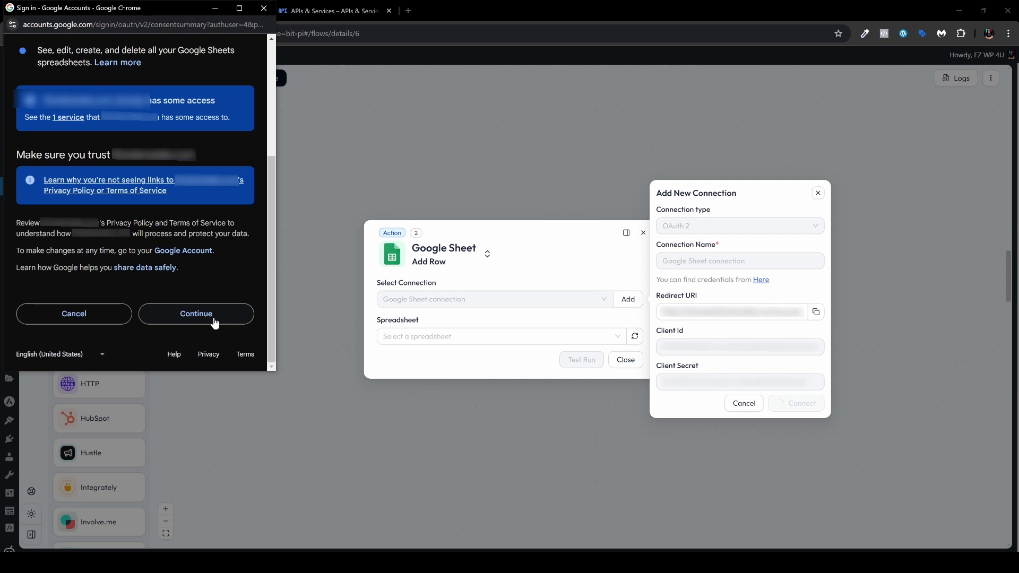
left_click(214, 320)
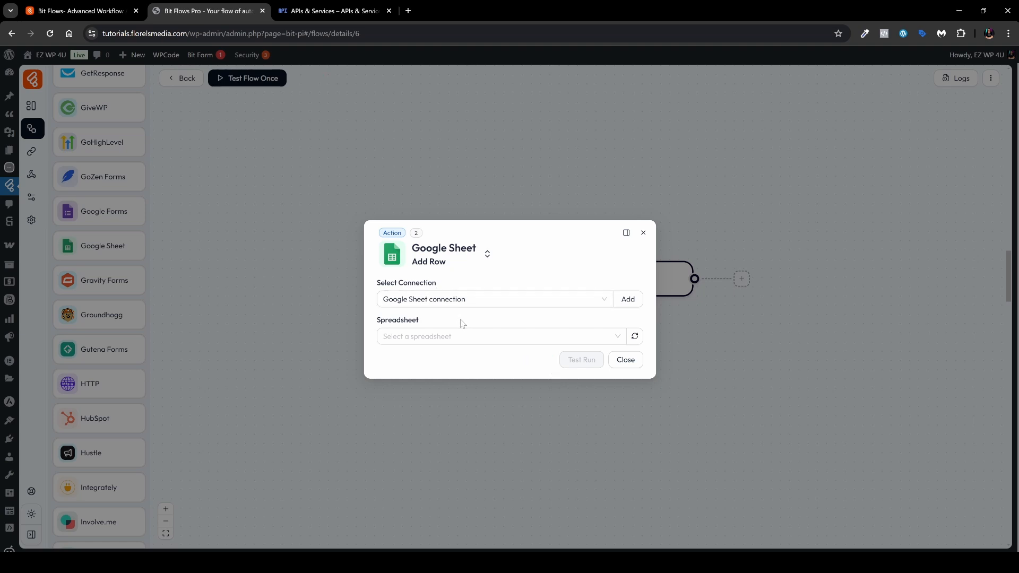
Refetch the spreadsheet list of the Add Row action and select the Elementor Bit Flows Data spreadsheet.
left_click(530, 336)
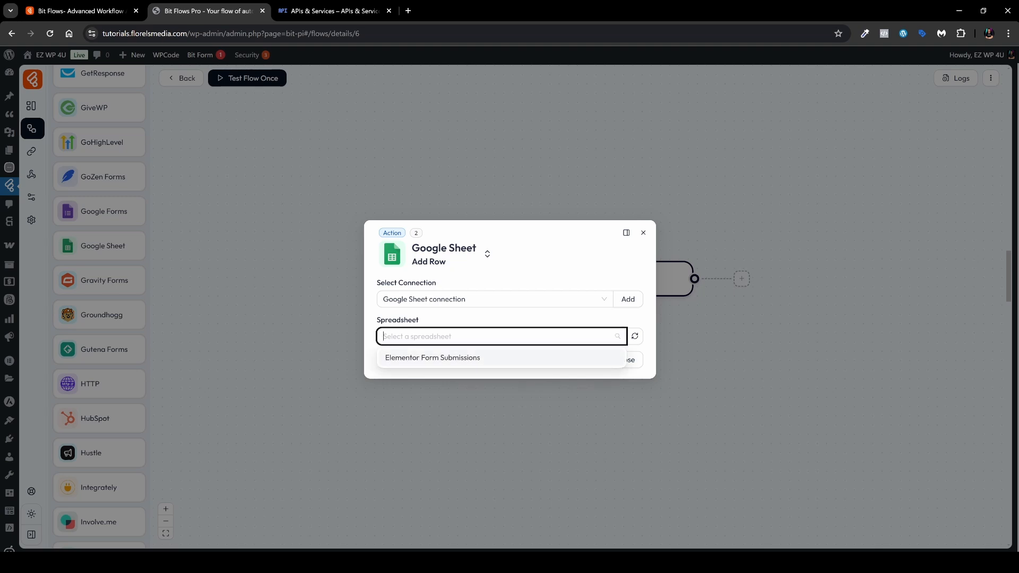
key("Escape")
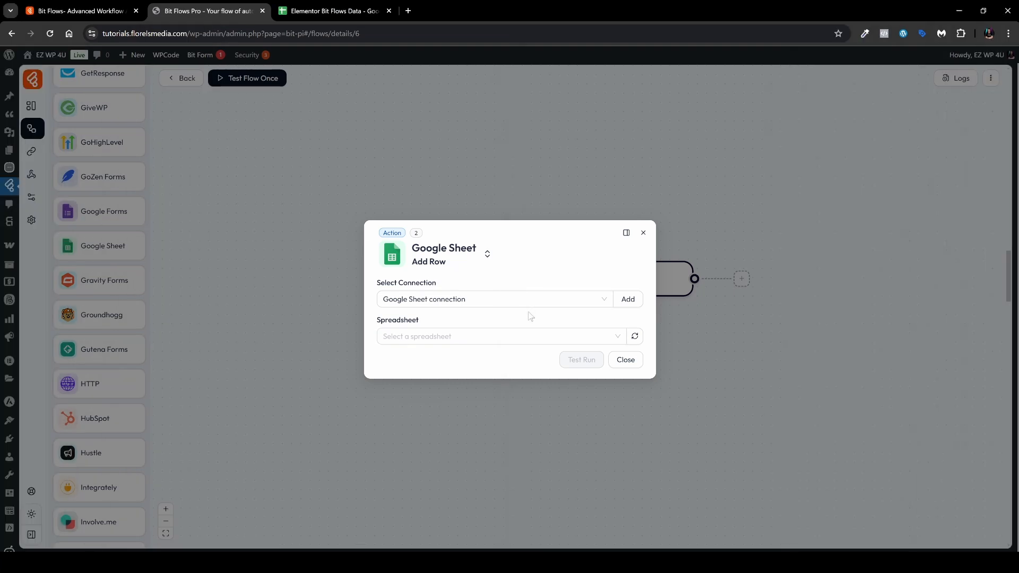
key("ctrl+Tab")
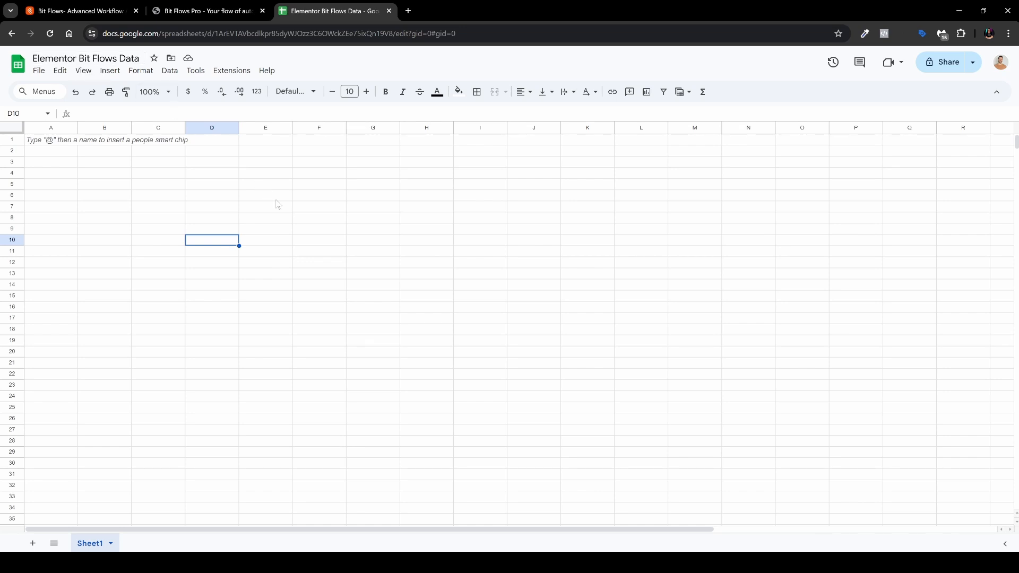
key("ctrl+shift+Tab")
left_click(498, 336)
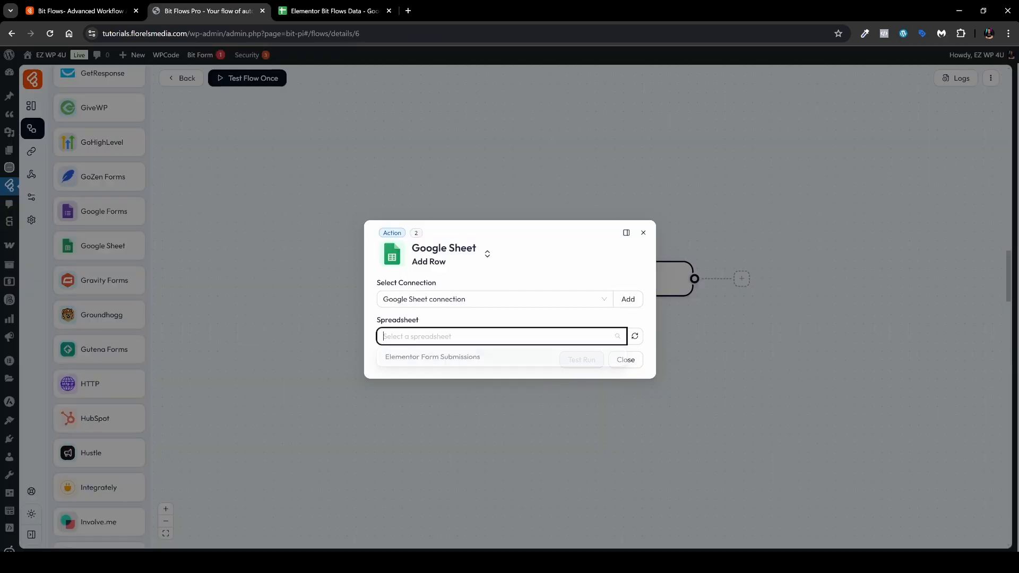
left_click(634, 338)
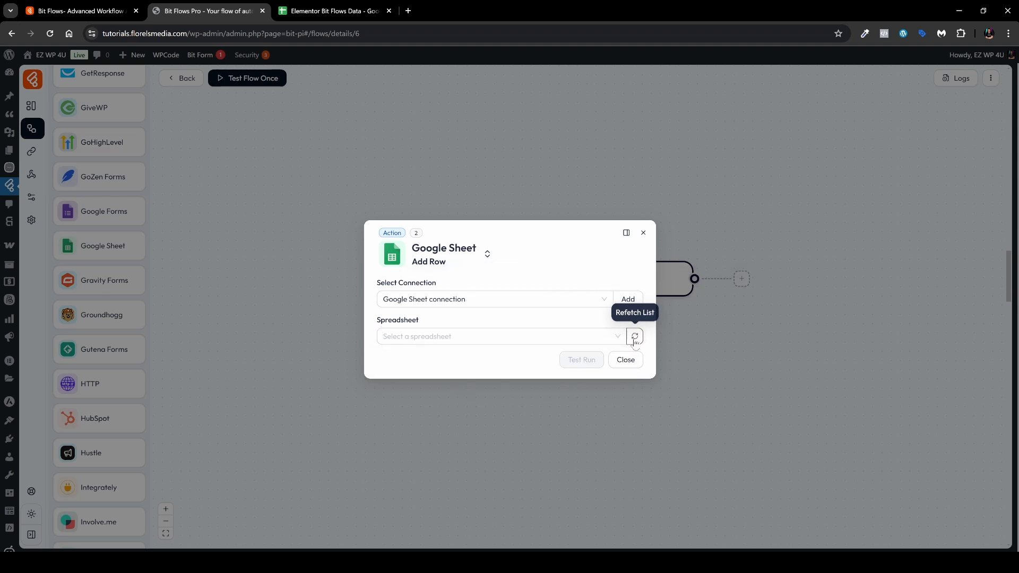
left_click(384, 336)
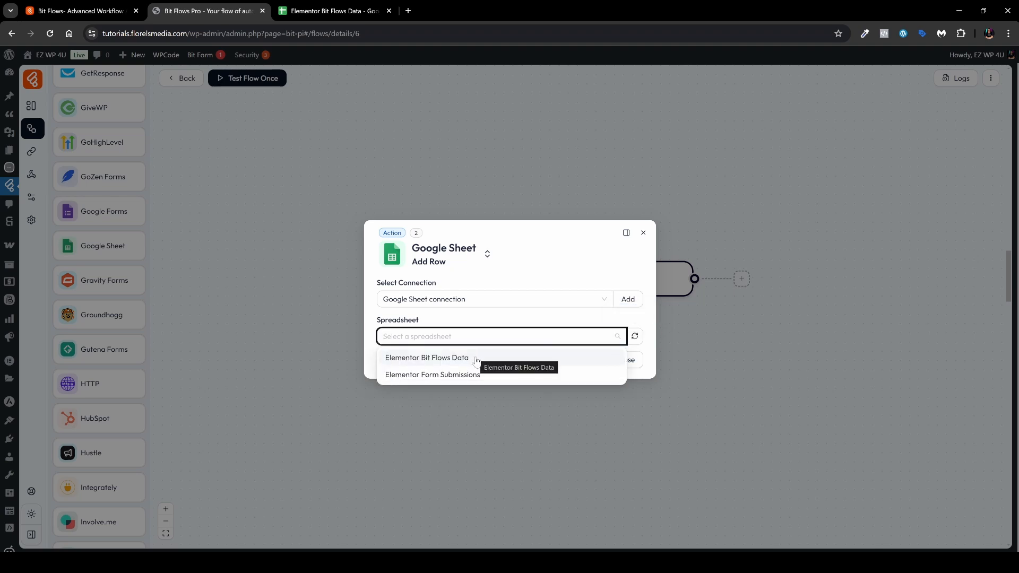
left_click(475, 358)
Select Sheet1 as the target sheet and add a column row to the field mapping.
left_click(507, 352)
left_click(450, 378)
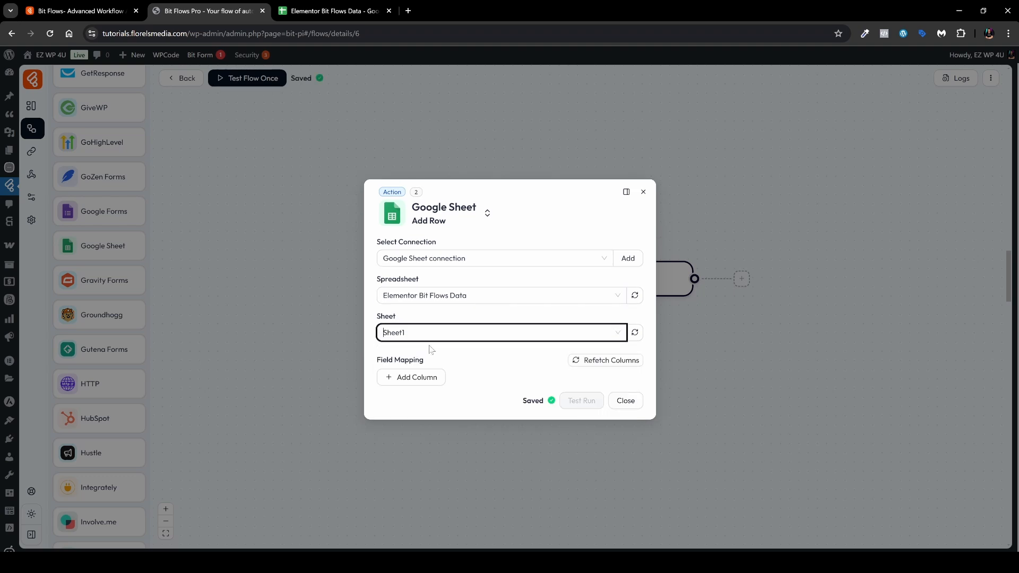
left_click(425, 380)
left_click(421, 374)
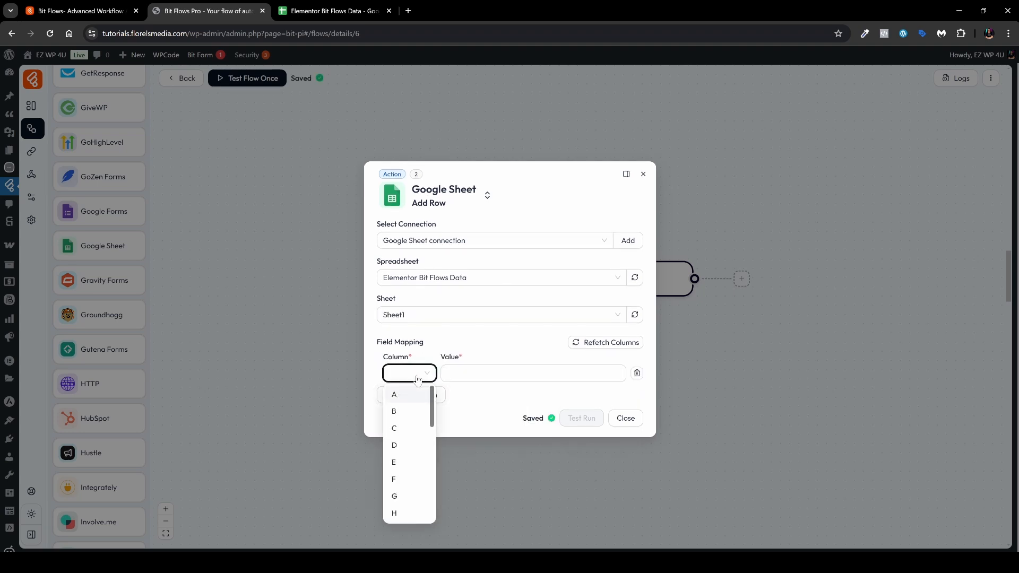
Switch to the Elementor Bit Flows Data spreadsheet and enter the headers Name, Last Name, Phone Number and Email in A1:D1.
left_click(299, 11)
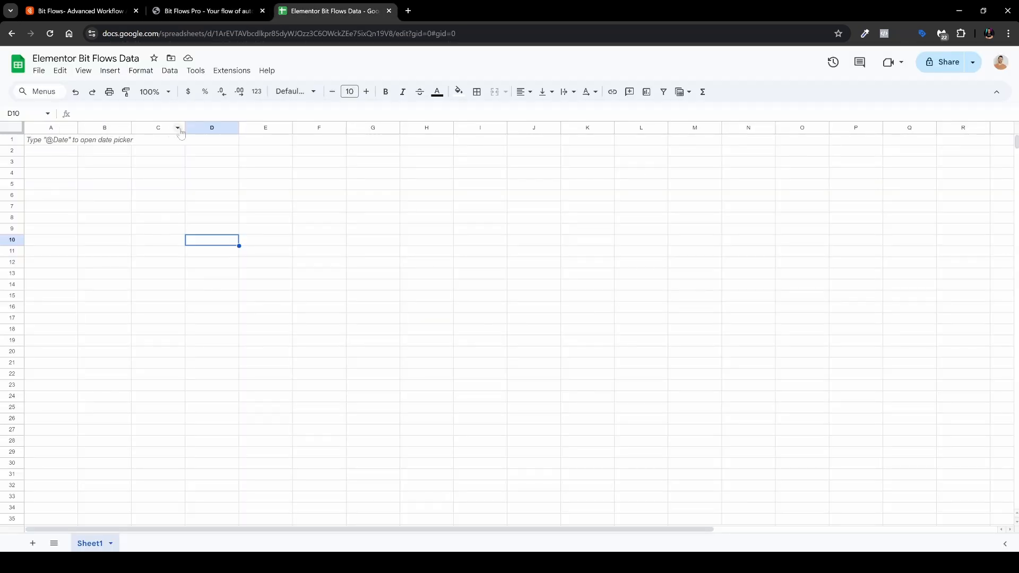
double_click(66, 143)
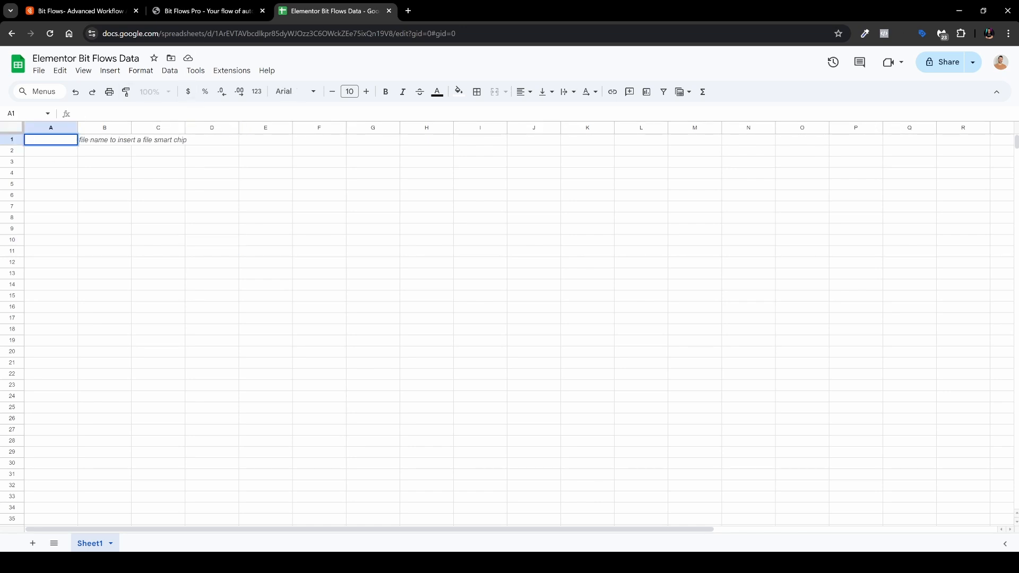
type("Name")
key("Tab")
type("Last N")
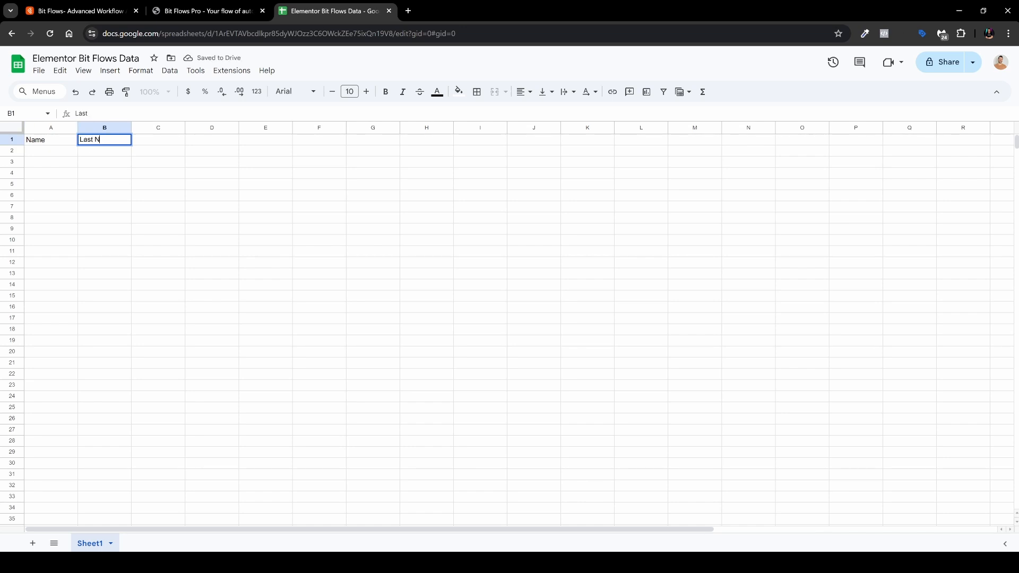
type("ame")
key("Tab")
type("Phone Number")
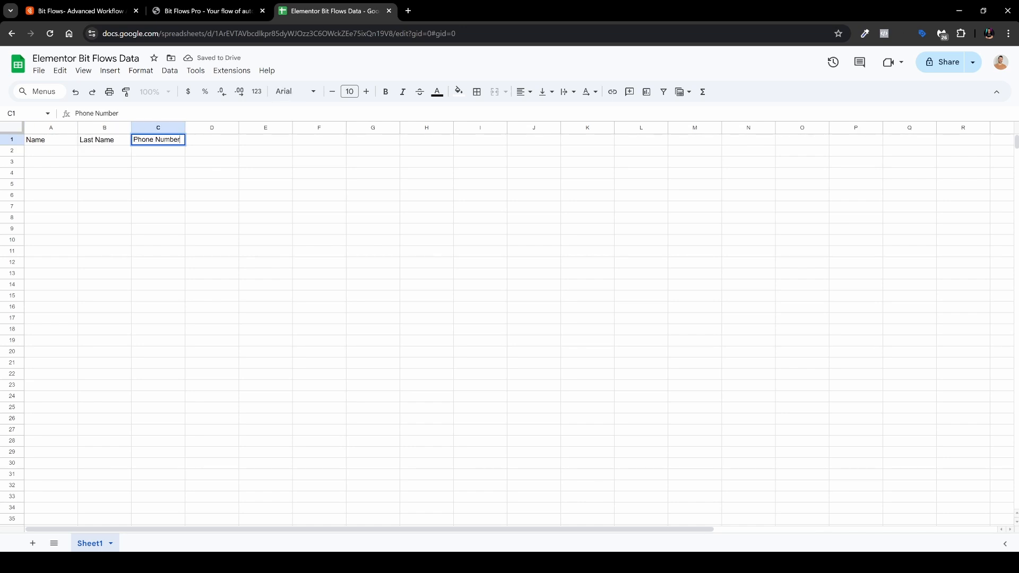
key("Tab")
type("Email")
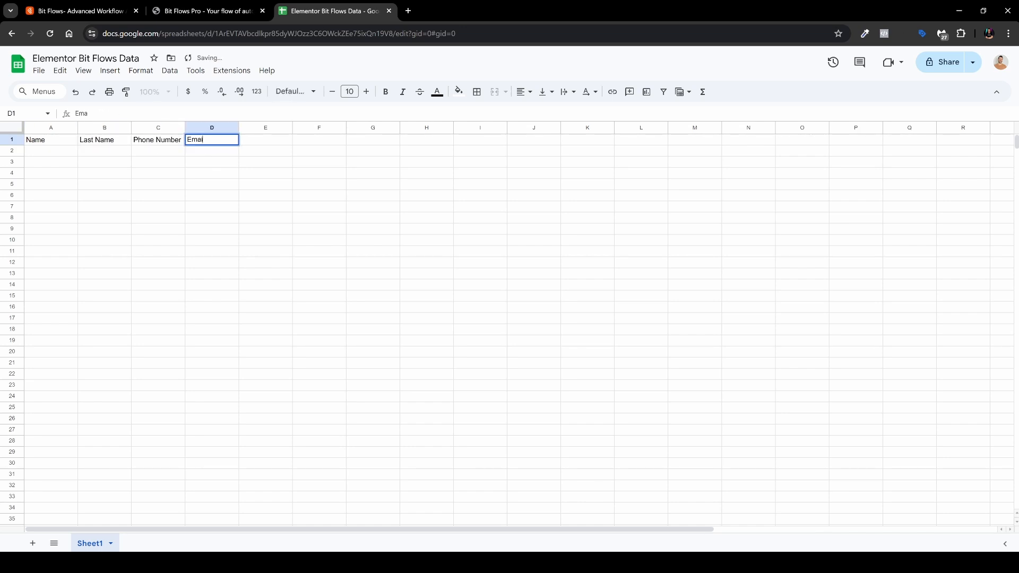
Widen columns A to D of the sheet to give the headers more room.
left_click_drag(186, 127, 285, 127)
left_click_drag(132, 128, 164, 128)
left_click_drag(77, 128, 101, 127)
left_click(58, 128)
Format header row 1 as centered, bold text with font size 13.
left_click(12, 139)
key("ctrl+shift+e")
left_click(367, 92)
left_click(367, 92)
left_click(367, 92)
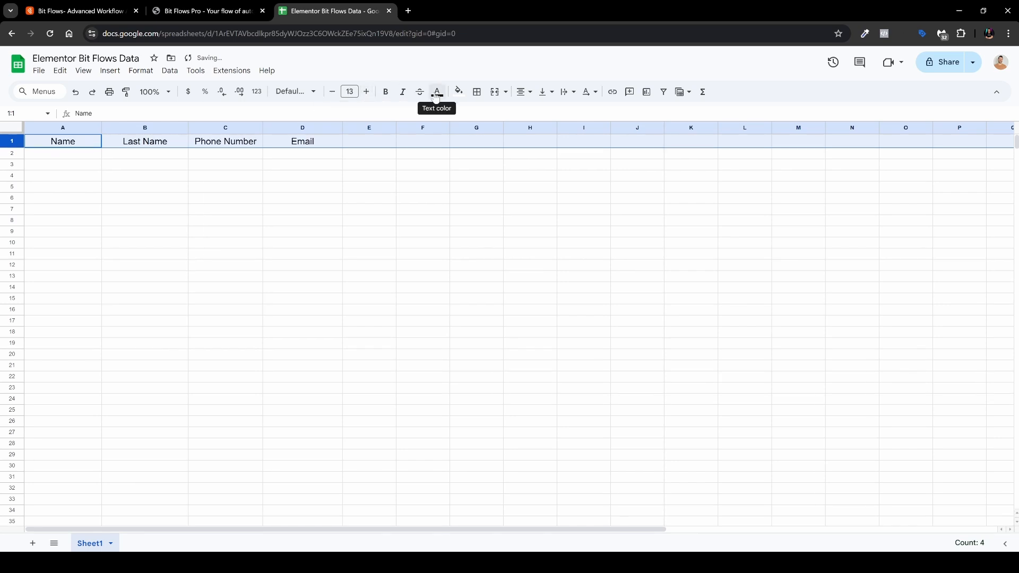
left_click(385, 92)
left_click(79, 157)
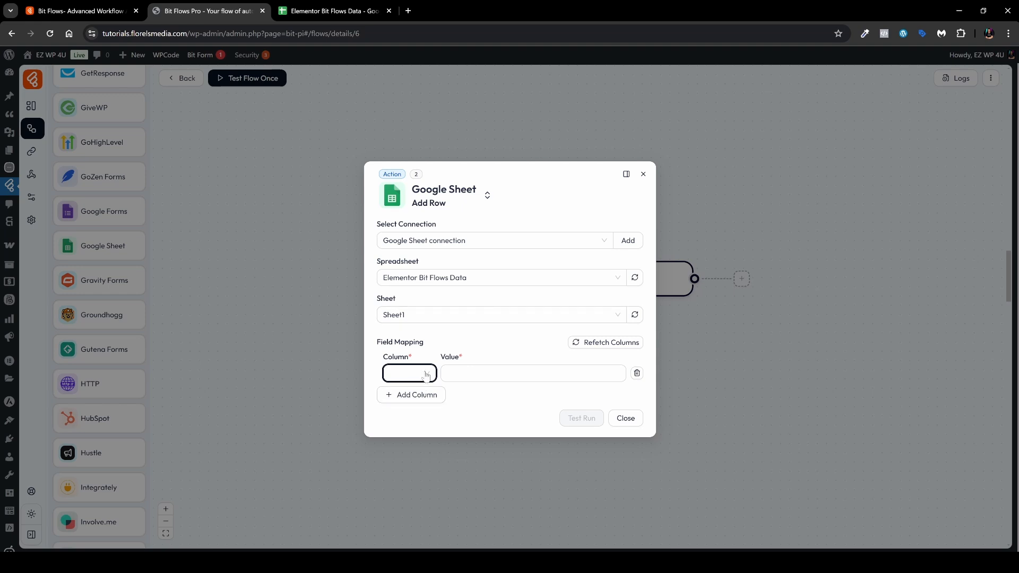
In the Bit Flows field mapping, choose column A and expand the Elementor form's fields for its value.
left_click(425, 375)
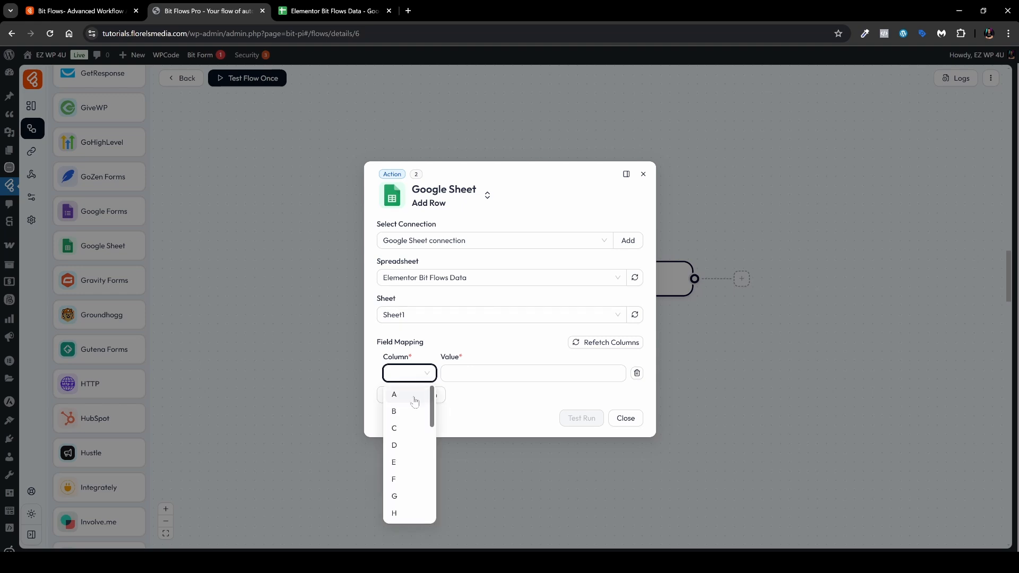
left_click(417, 397)
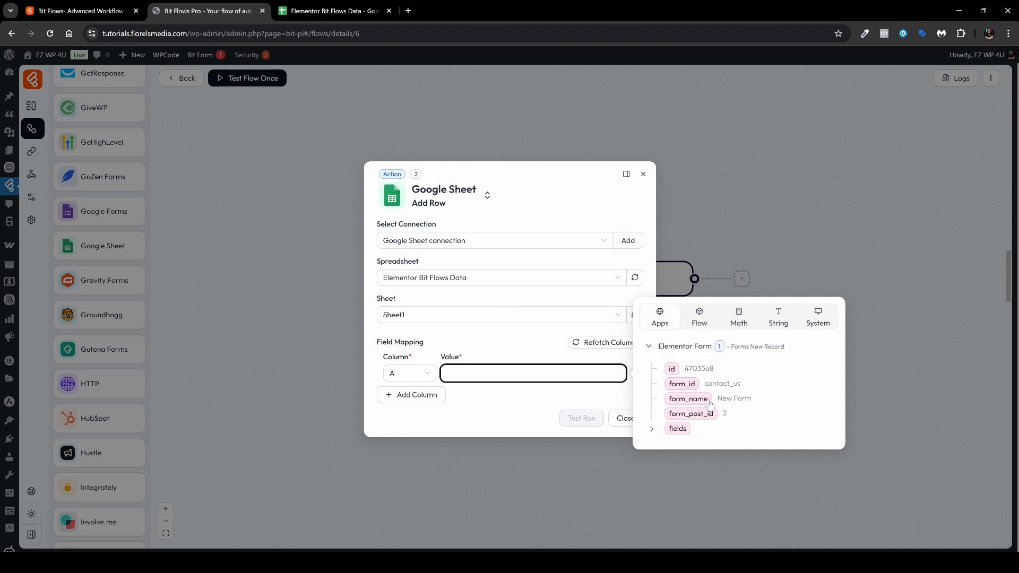
left_click(651, 430)
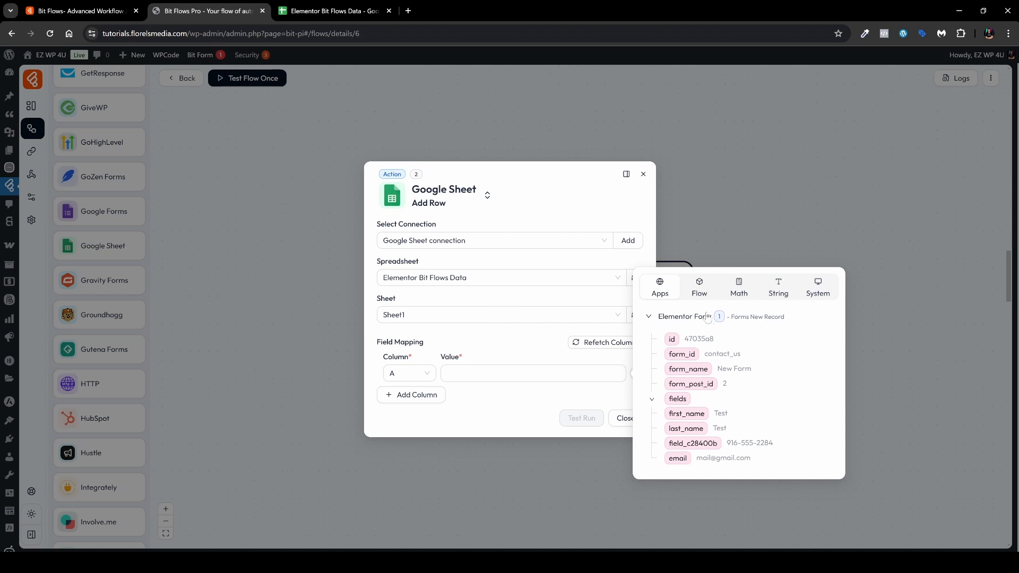
Examine the Flow, Math, String and System variables and functions offered for the value, returning to the Elementor form fields.
left_click(702, 295)
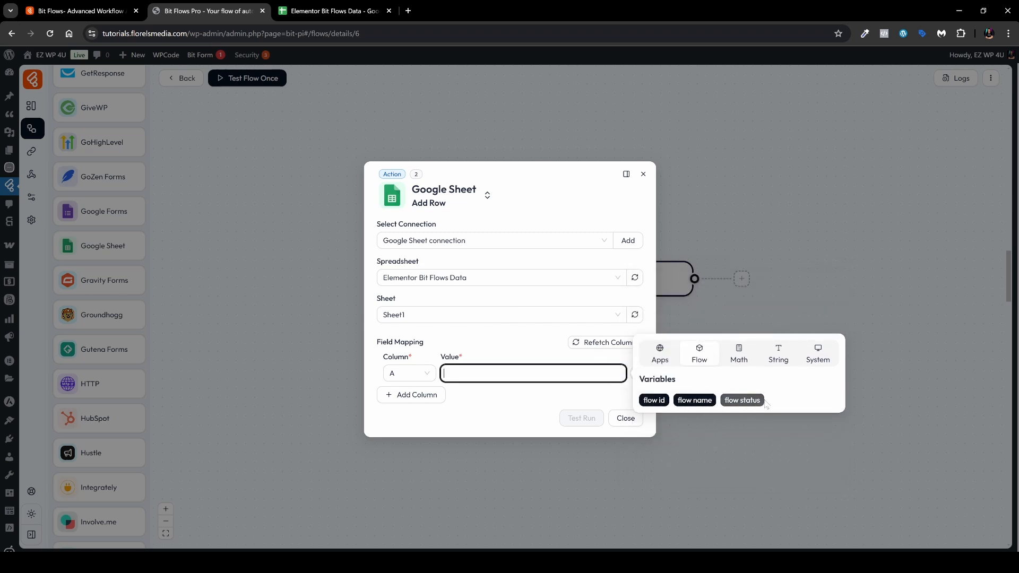
left_click(738, 353)
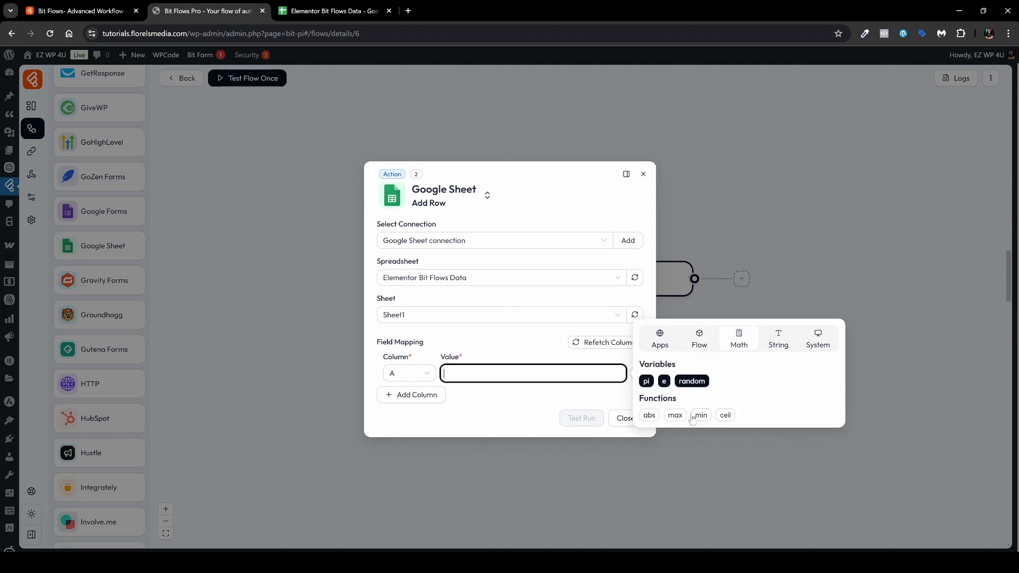
left_click(778, 340)
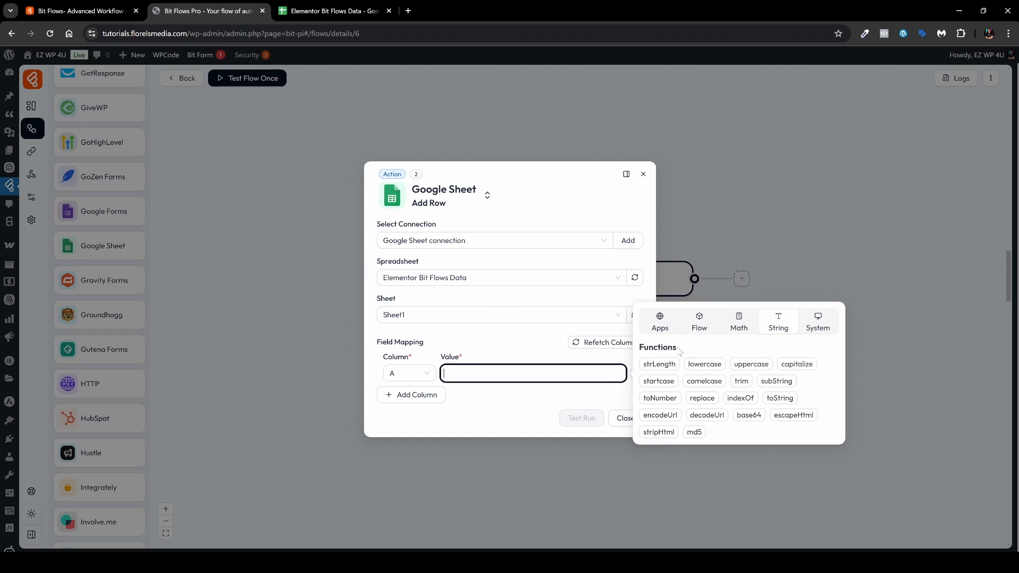
left_click(817, 323)
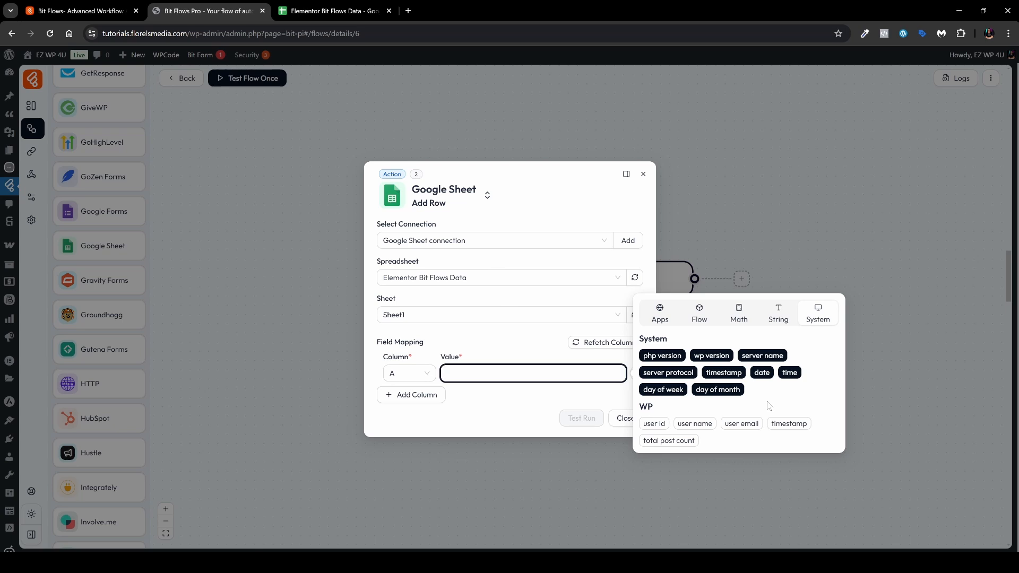
left_click(659, 313)
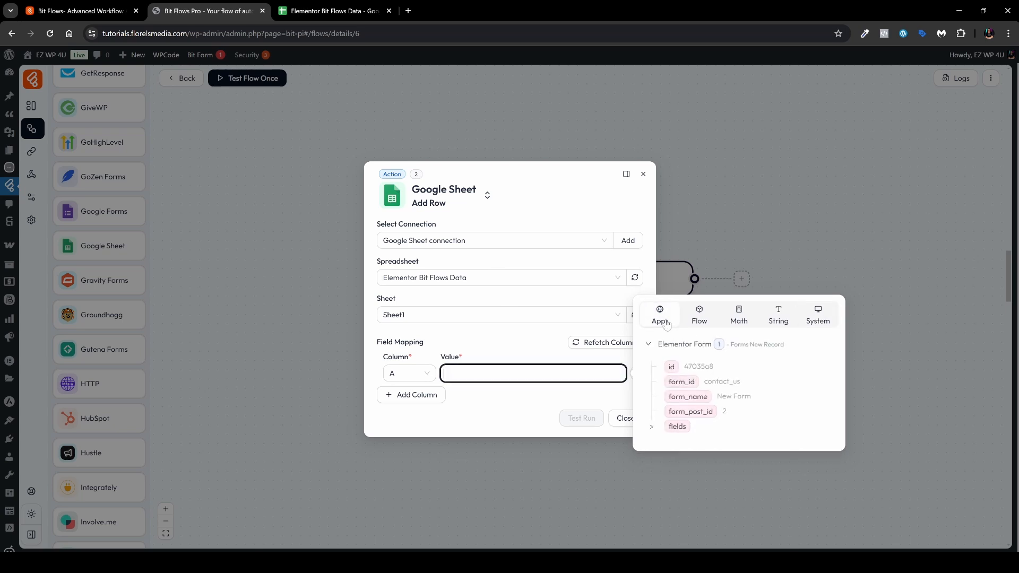
left_click(652, 430)
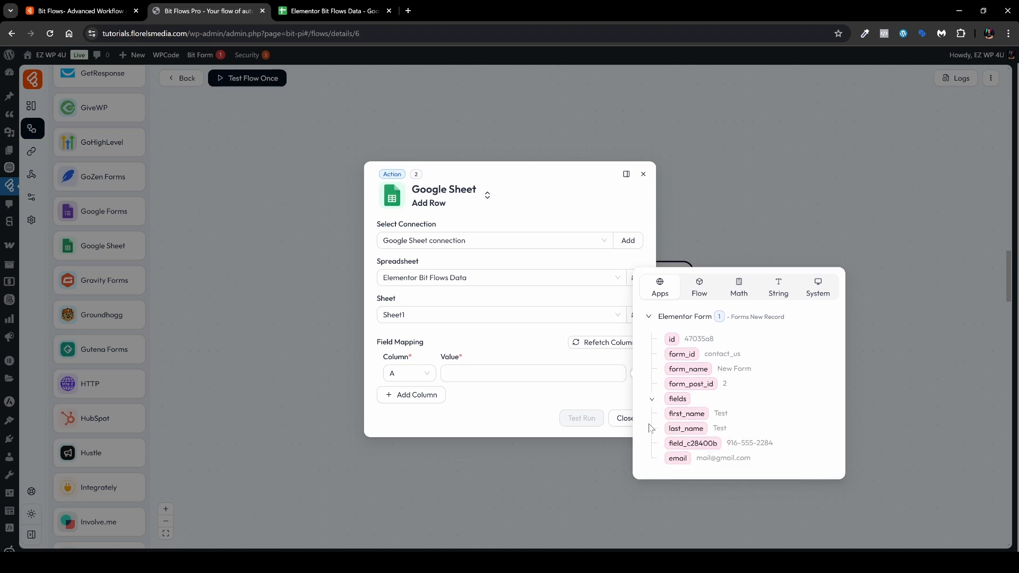
Map column A to the Elementor form's first_name field, and add column B mapped to last_name.
left_click(690, 416)
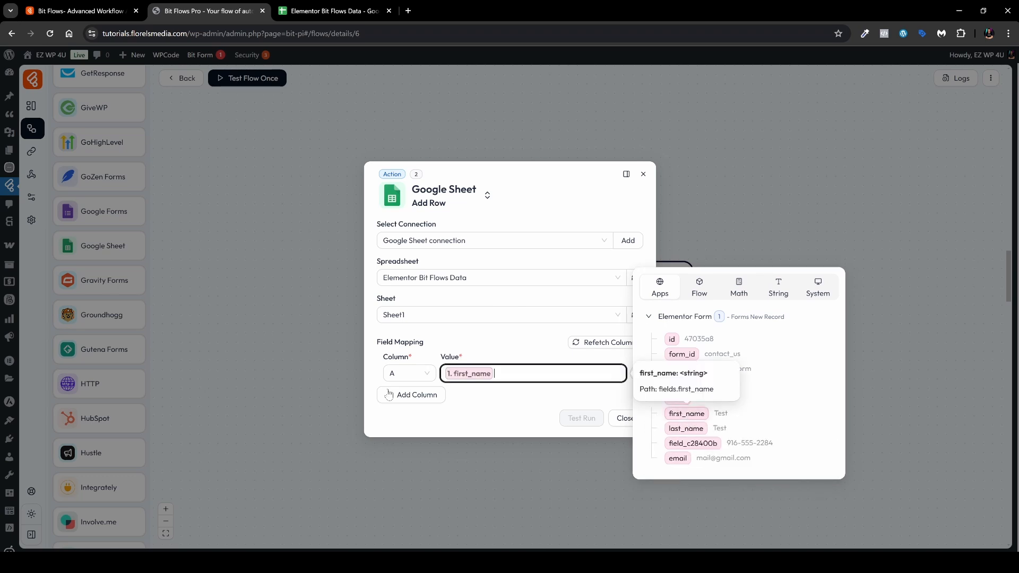
left_click(414, 395)
left_click(418, 392)
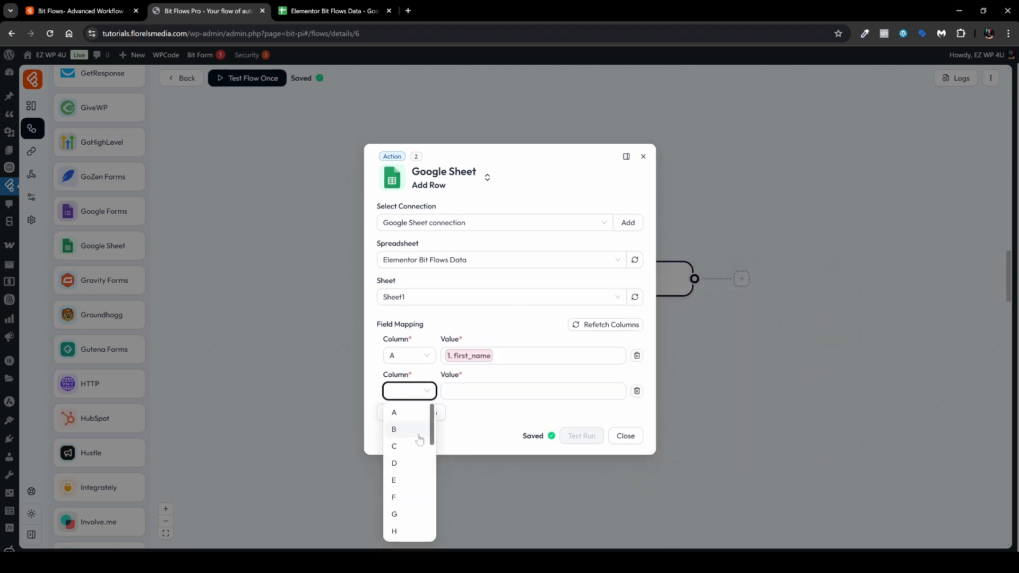
left_click(394, 429)
left_click(686, 446)
Check the spreadsheet's column headers, and add column C to the mapping with the phone number field field_c28400b.
left_click(327, 11)
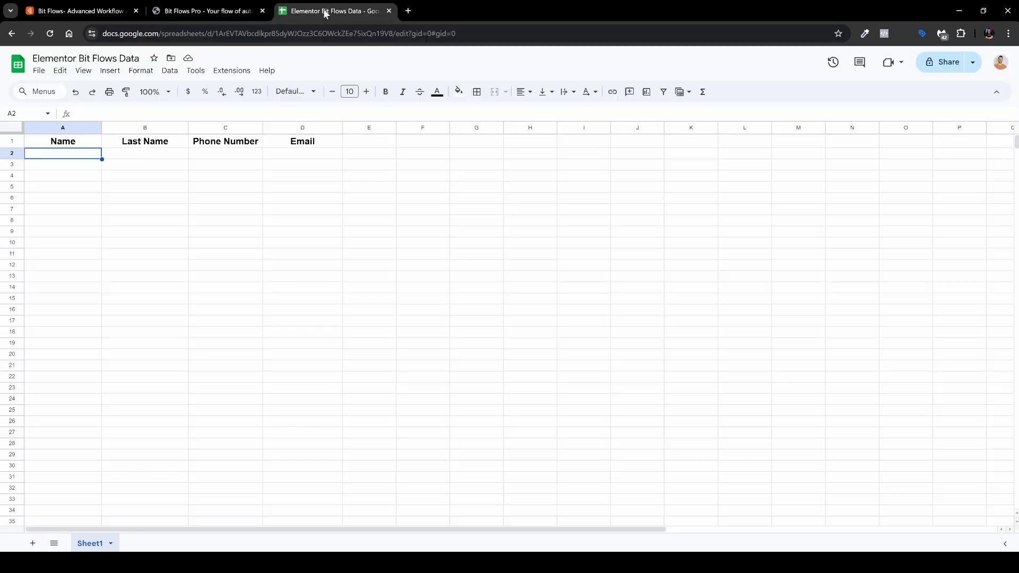
left_click(207, 11)
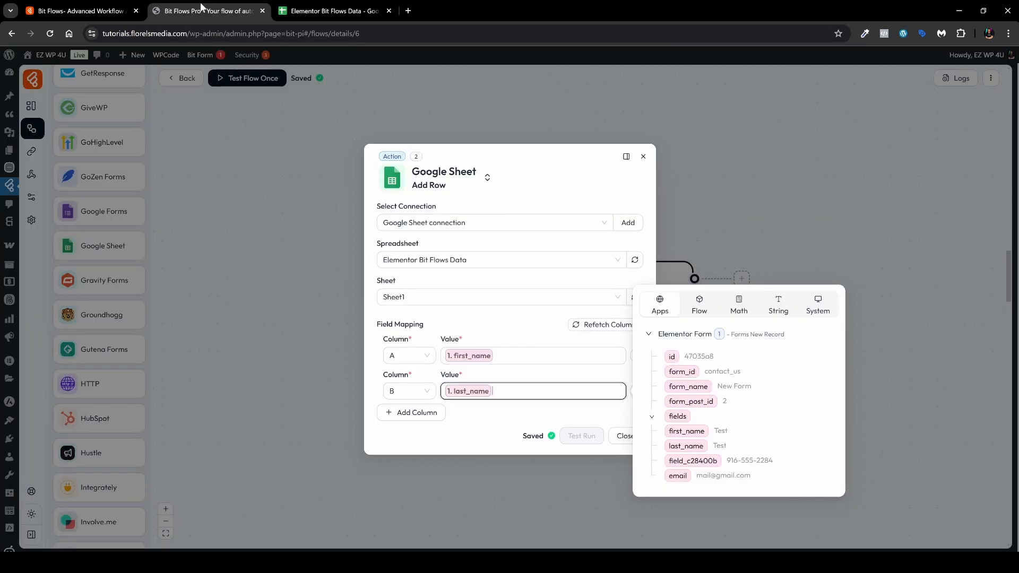
left_click(410, 412)
left_click(409, 408)
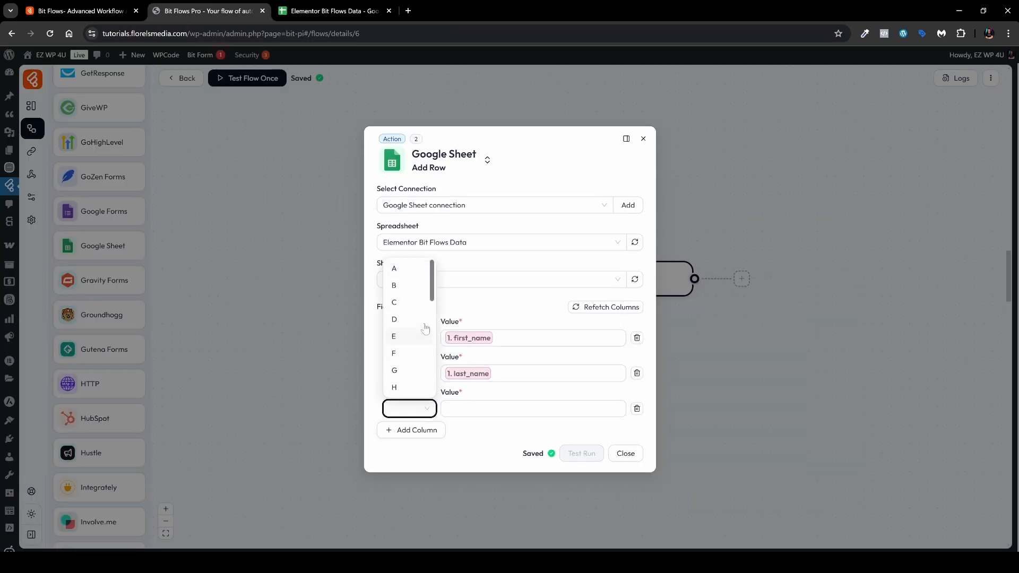
left_click(409, 303)
left_click(533, 408)
left_click(678, 462)
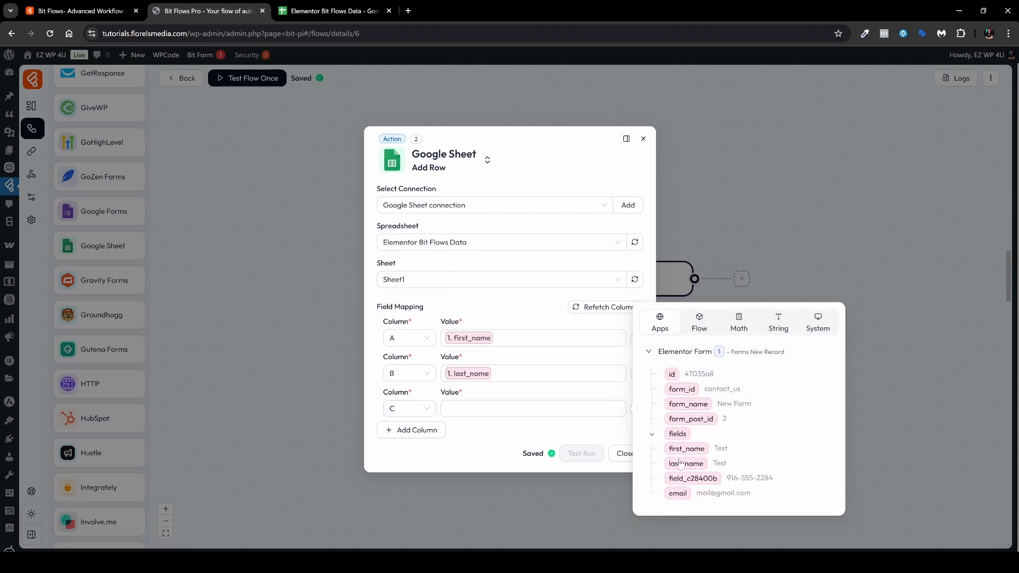
left_click(693, 478)
Add column D mapped to the form's email field and close the Google Sheet action's settings.
left_click(411, 431)
left_click(409, 426)
left_click(410, 337)
left_click(466, 427)
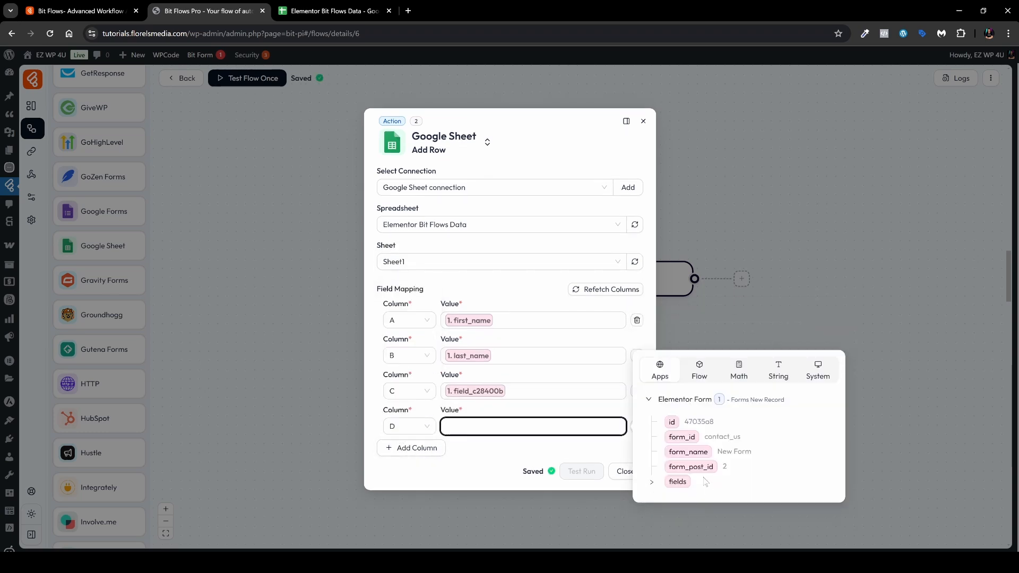
left_click(678, 515)
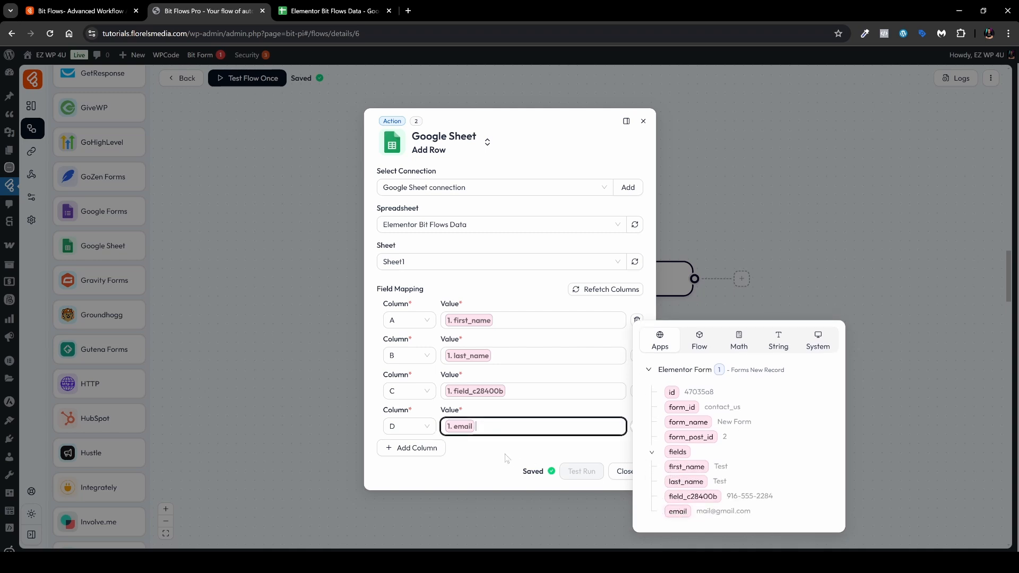
left_click(499, 465)
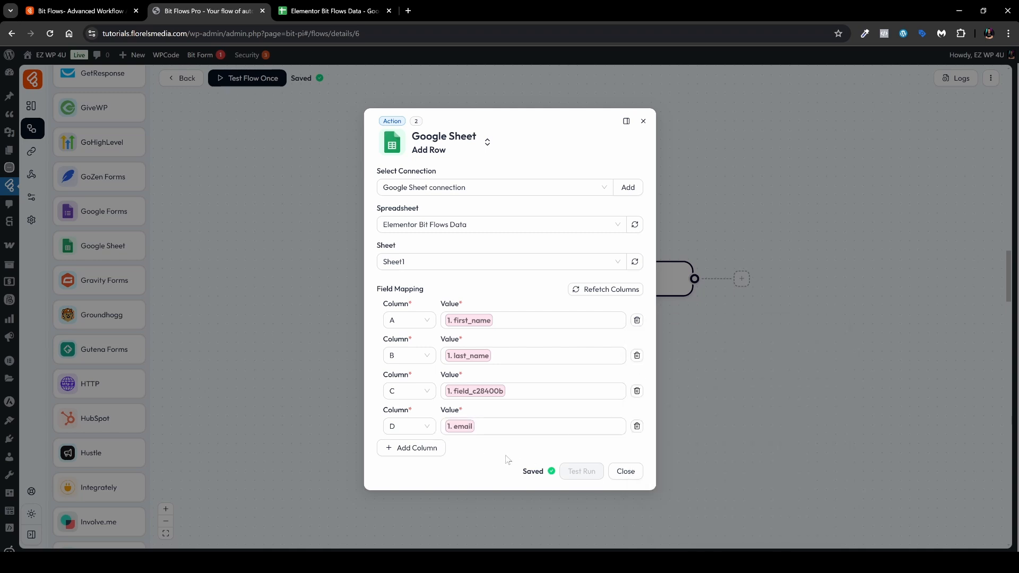
left_click(624, 470)
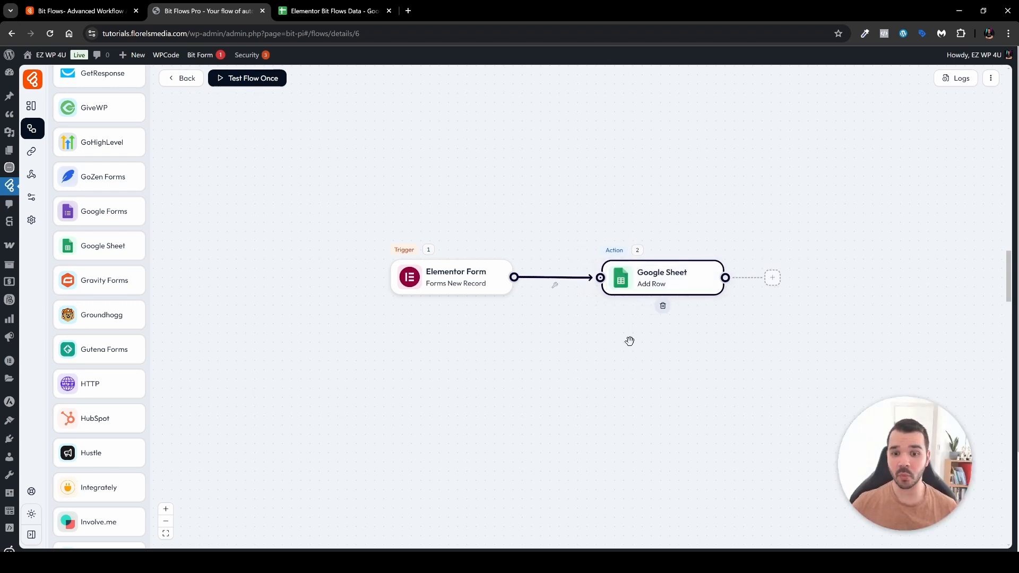
Move the Google Sheet action farther away from the Elementor Form trigger and show the available flow tools.
left_click_drag(655, 294, 764, 295)
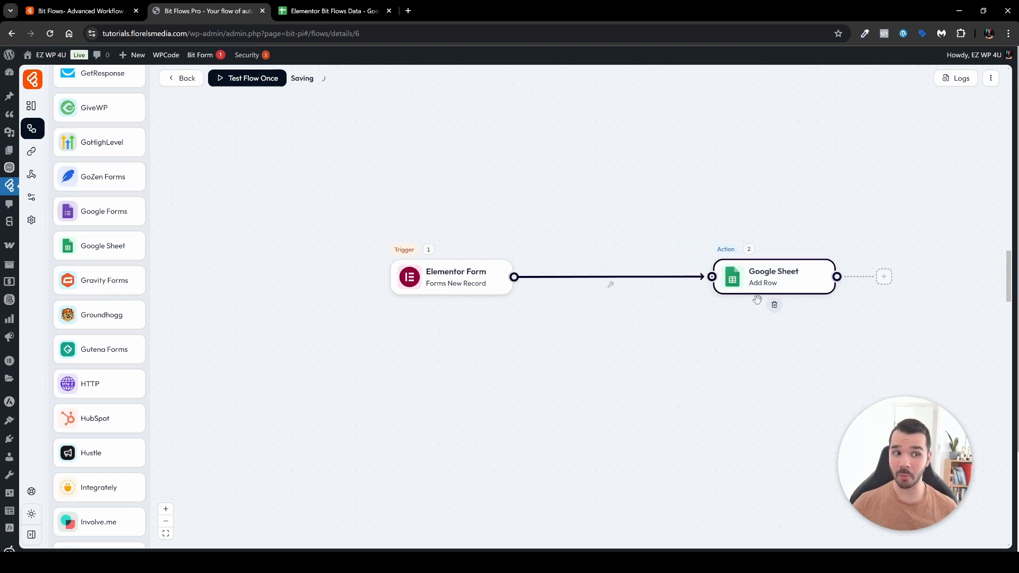
scroll(136, 355, "up", 15)
scroll(115, 331, "down", 1)
scroll(127, 127, "up", 1)
left_click(123, 121)
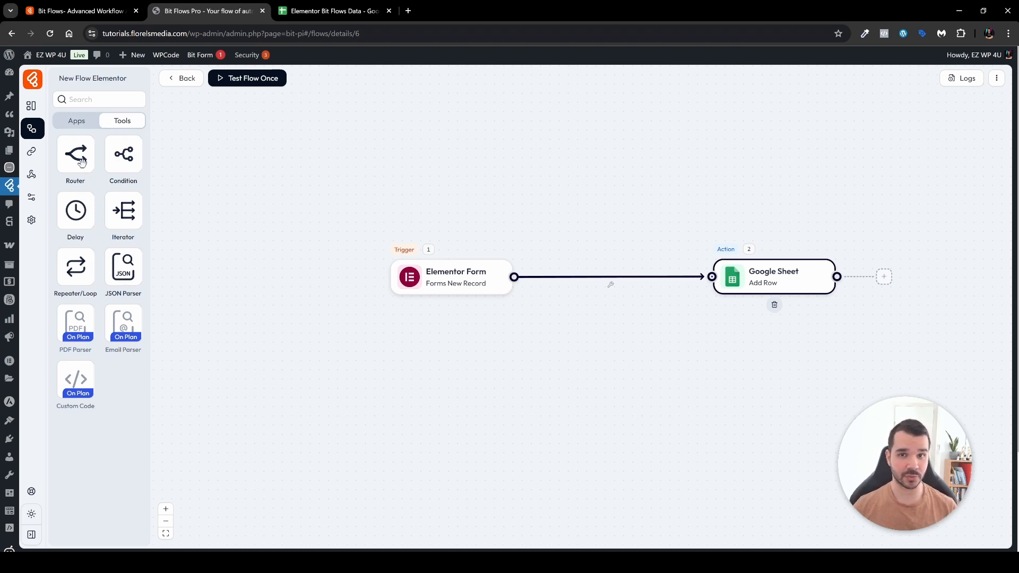
Unlink the edge between the Elementor Form trigger and the Google Sheet action, confirming the removal.
mouse_move(702, 276)
left_mouse_down()
mouse_move(541, 266)
mouse_move(711, 275)
mouse_move(532, 276)
mouse_move(610, 284)
left_mouse_up()
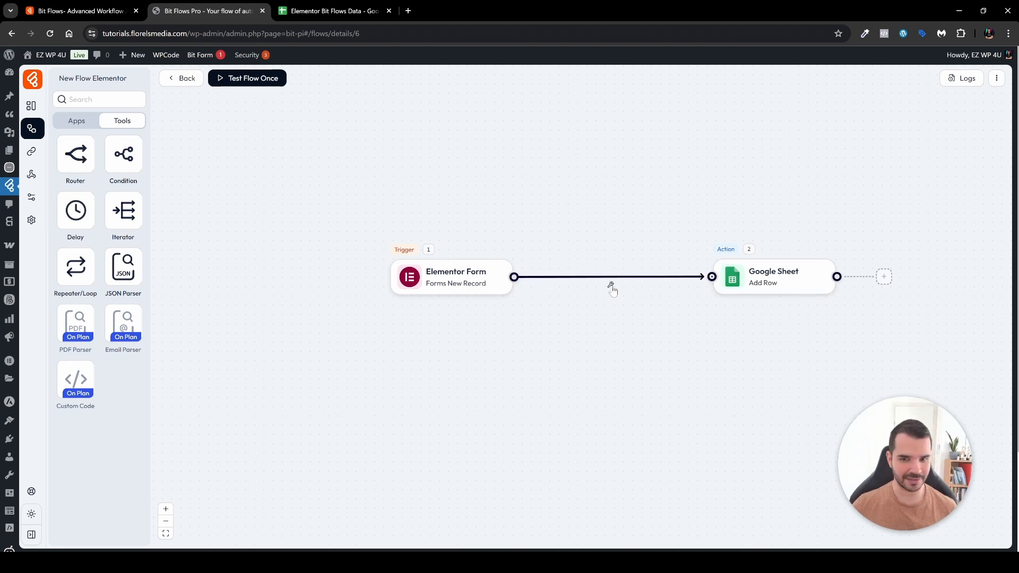
left_click(612, 288)
left_click(648, 297)
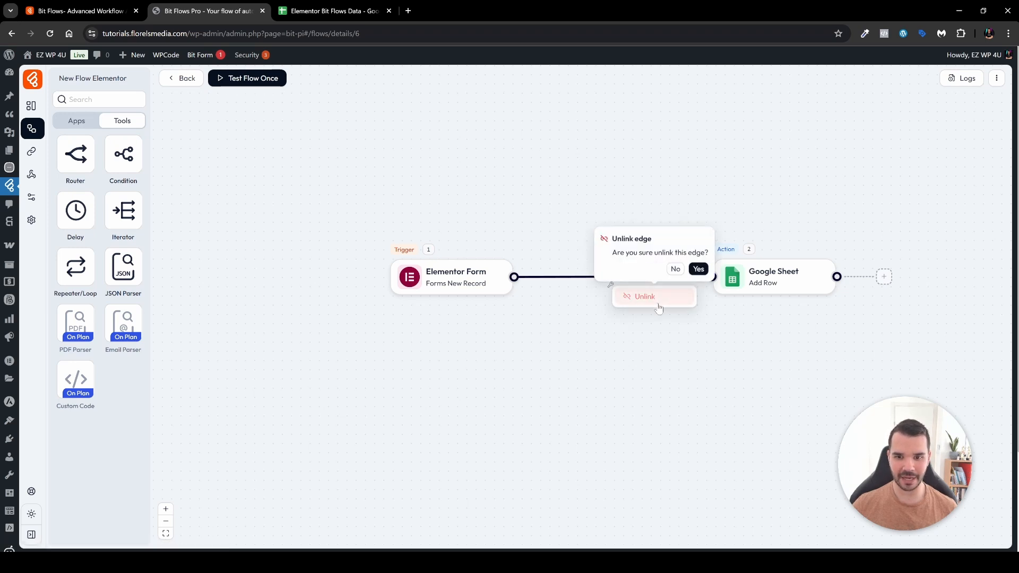
left_click(697, 269)
Add a Router after the Elementor Form trigger, connect it to the Google Sheet action, and add a second action branch.
left_click_drag(75, 158, 553, 274)
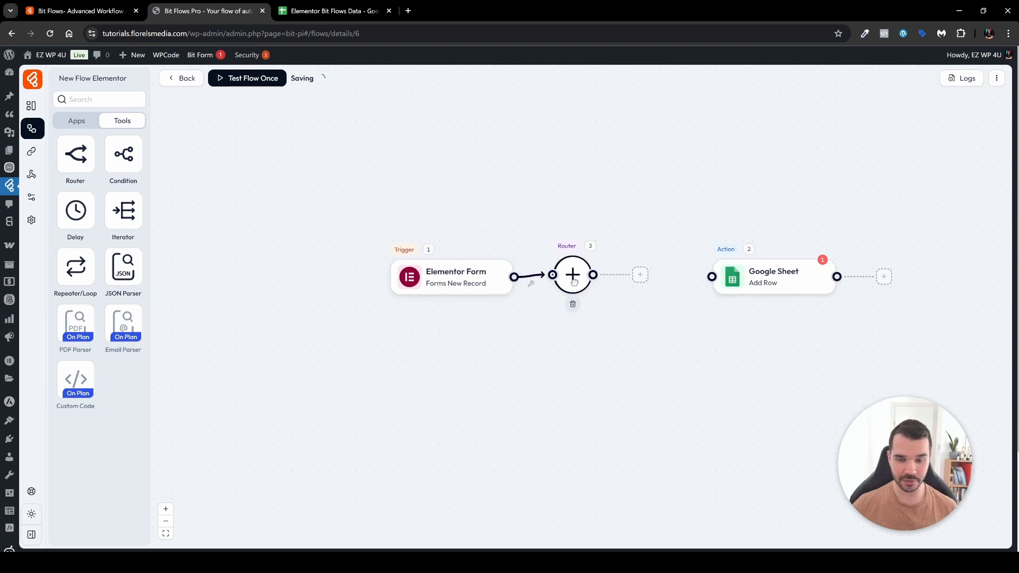
left_click_drag(619, 277, 711, 276)
left_click_drag(599, 293, 598, 326)
left_click(598, 318)
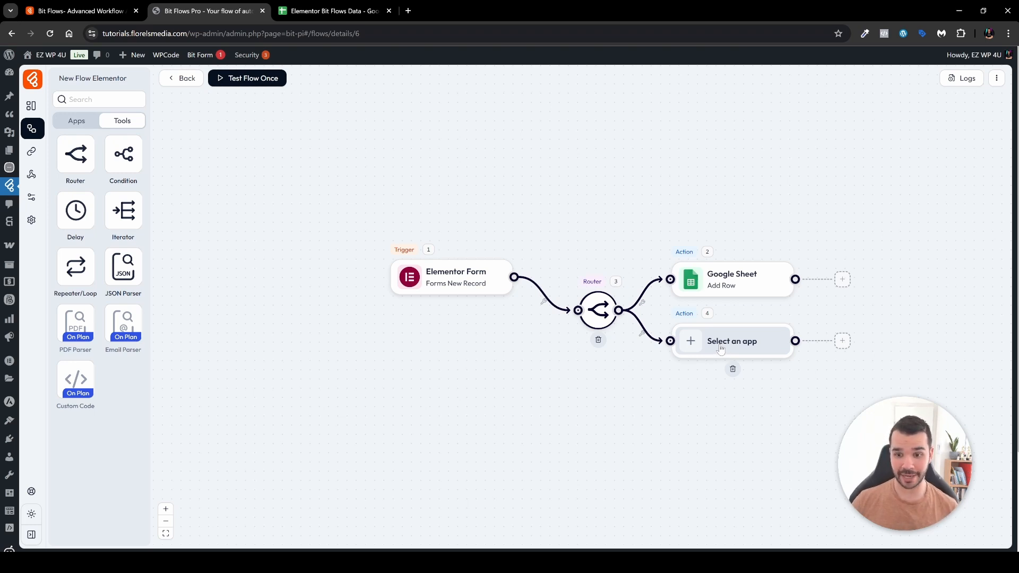
Set the Router's new empty action to the Webhook app's Outgoing Webhook.
left_click(722, 351)
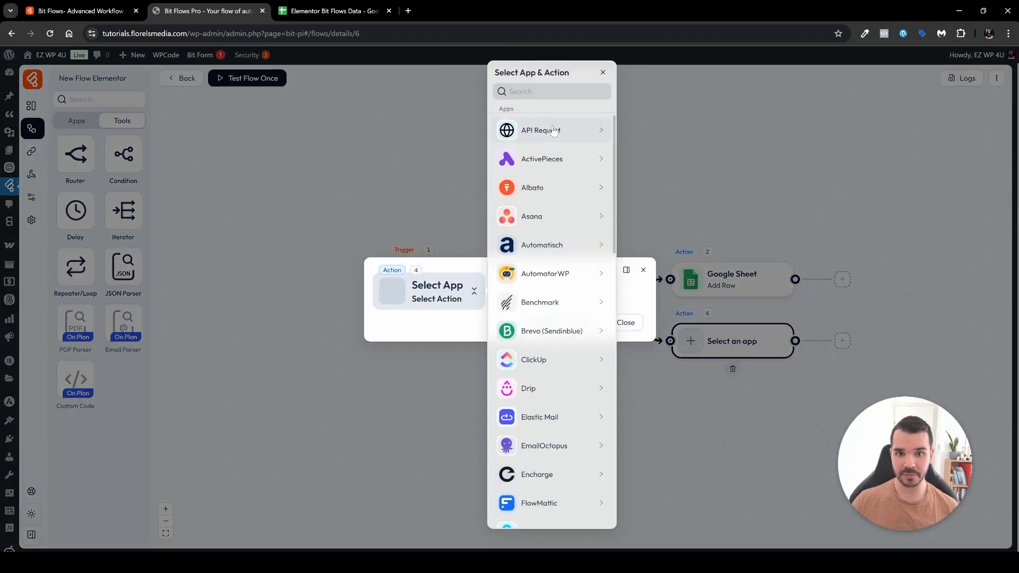
scroll(562, 308, "down", 15)
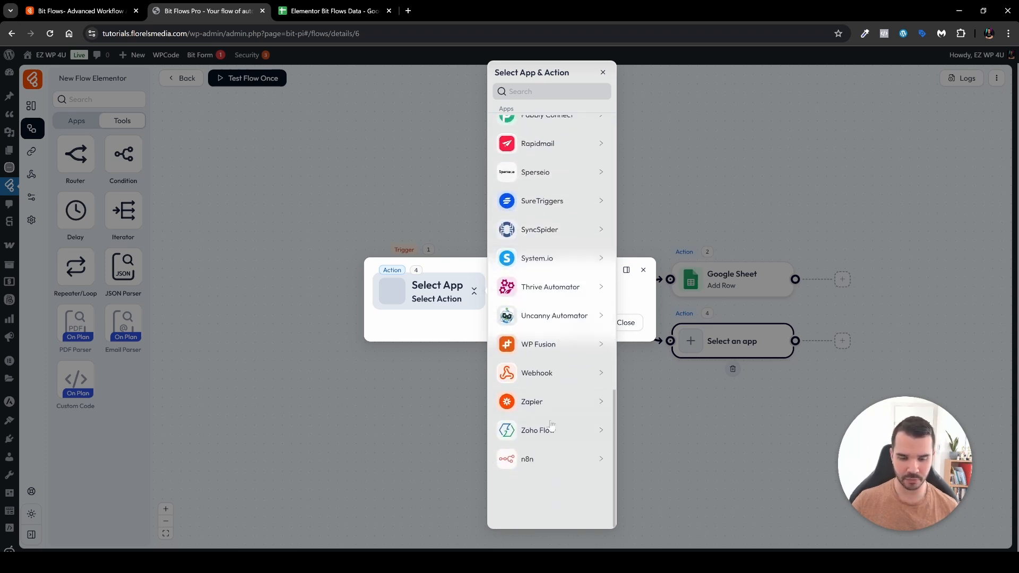
left_click(541, 376)
left_click(663, 133)
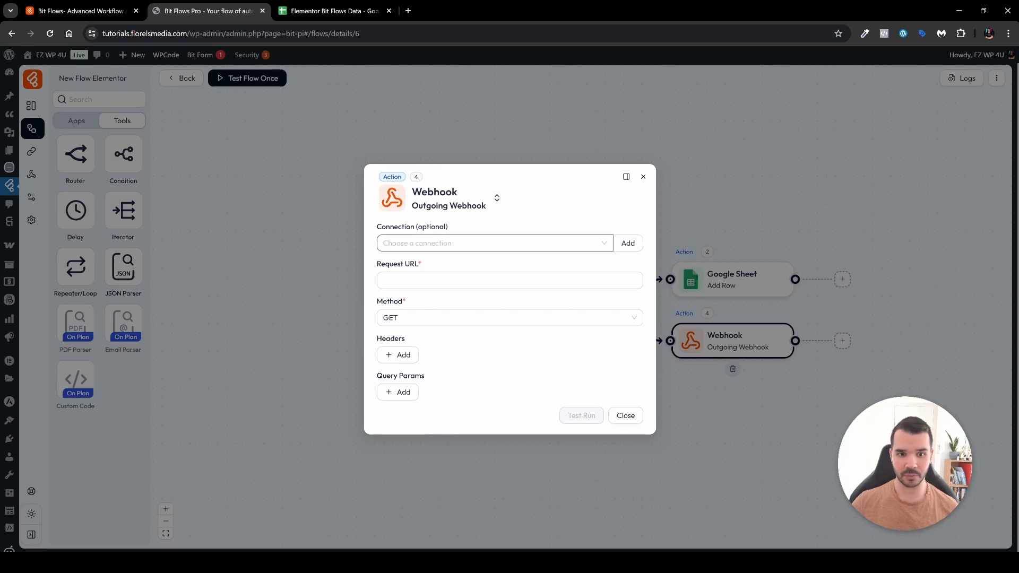
Examine the webhook's new-connection types, the variables and form fields offered for its Request URL, and the available request methods.
left_click(625, 245)
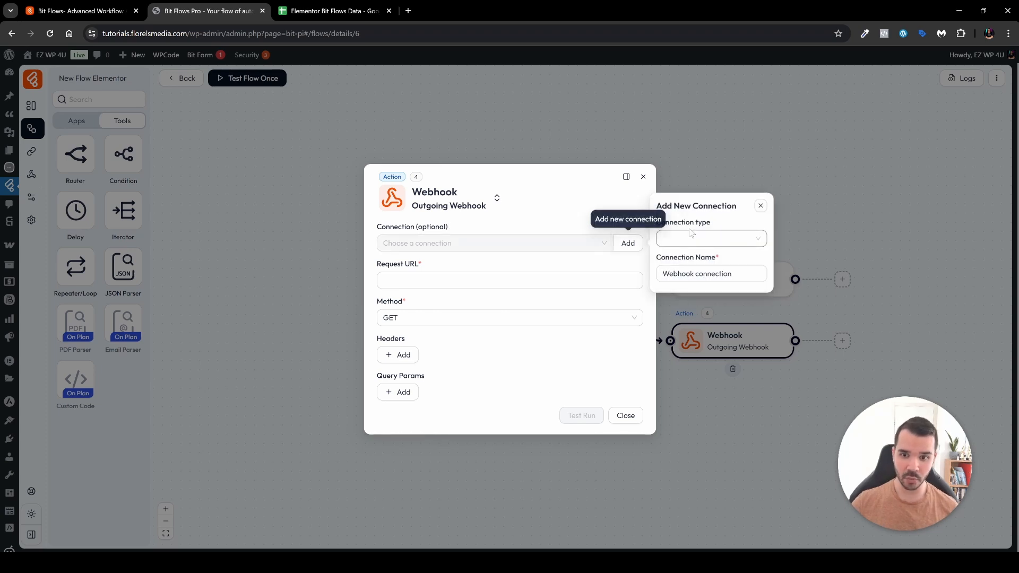
left_click(746, 241)
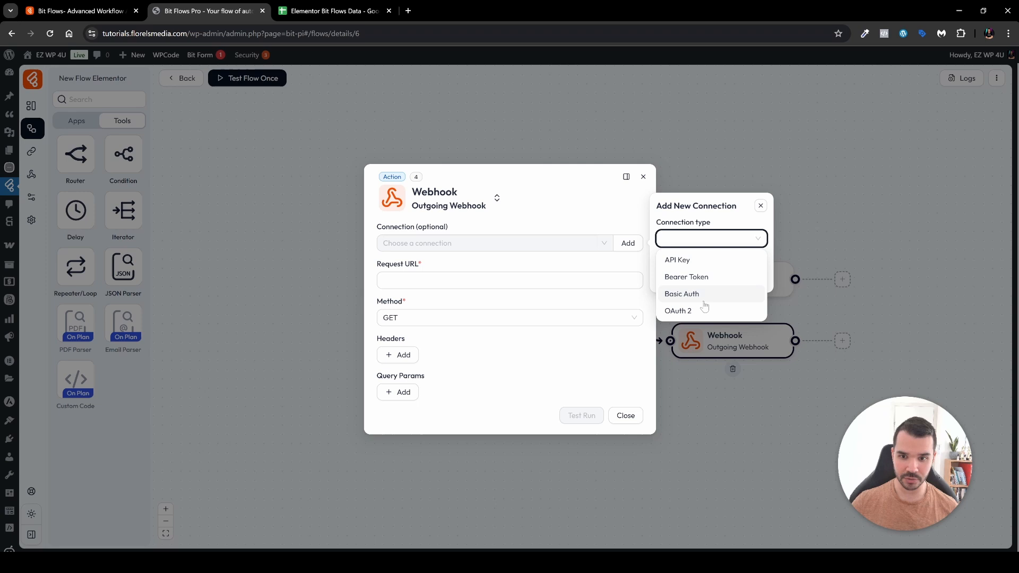
left_click(712, 260)
left_click(380, 280)
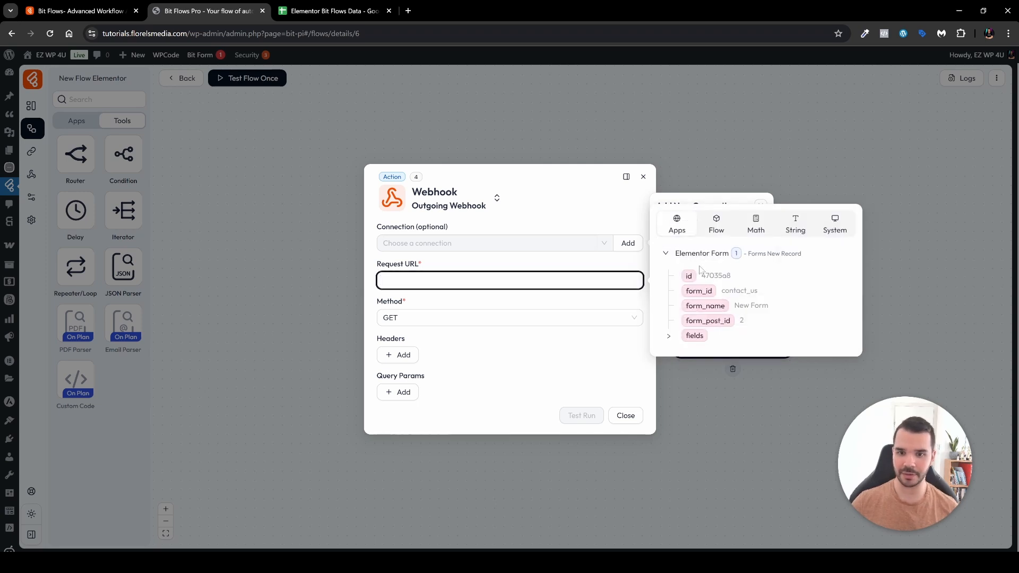
left_click(716, 226)
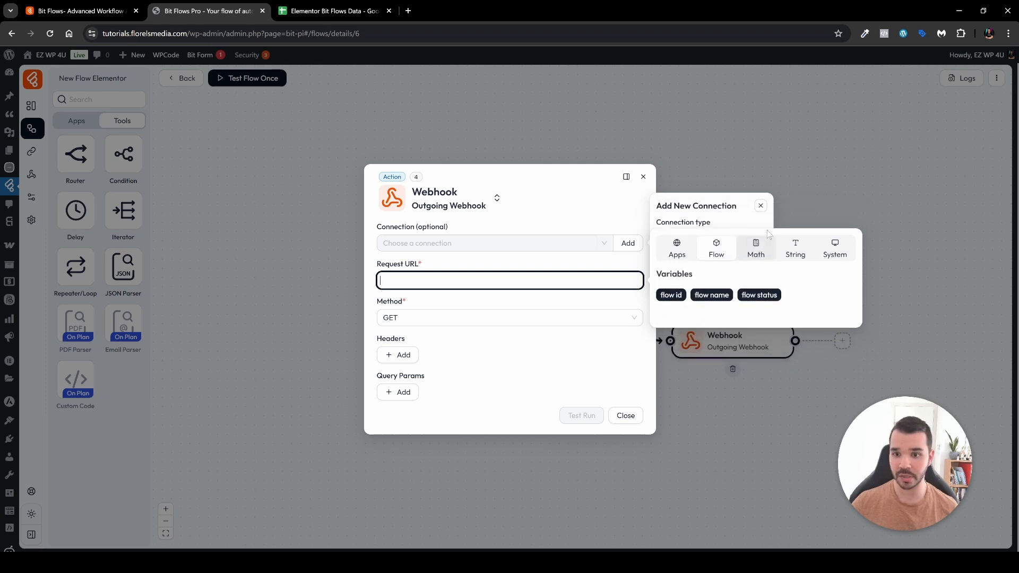
left_click(758, 265)
left_click(833, 249)
left_click(677, 232)
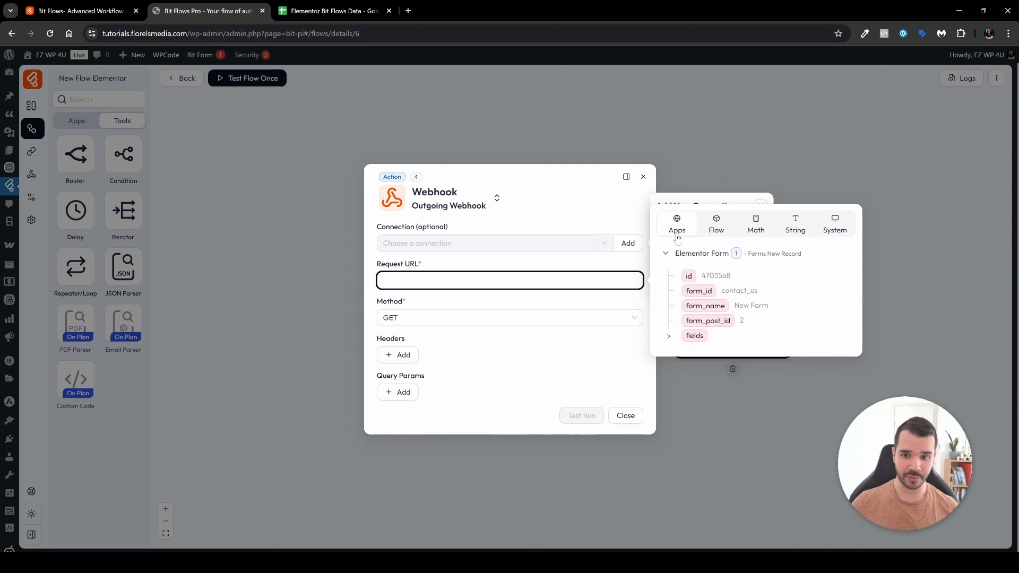
left_click(670, 336)
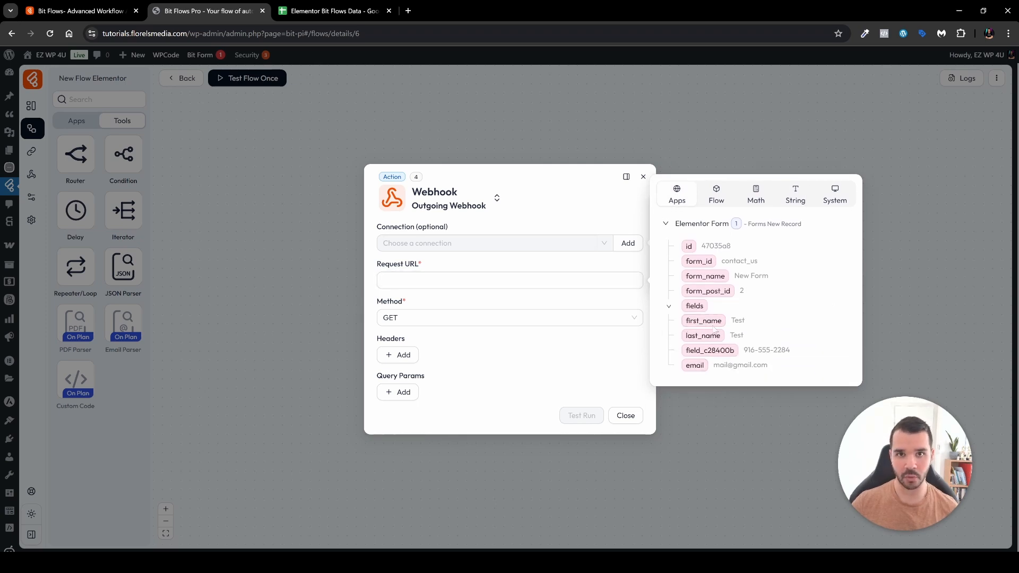
left_click(406, 318)
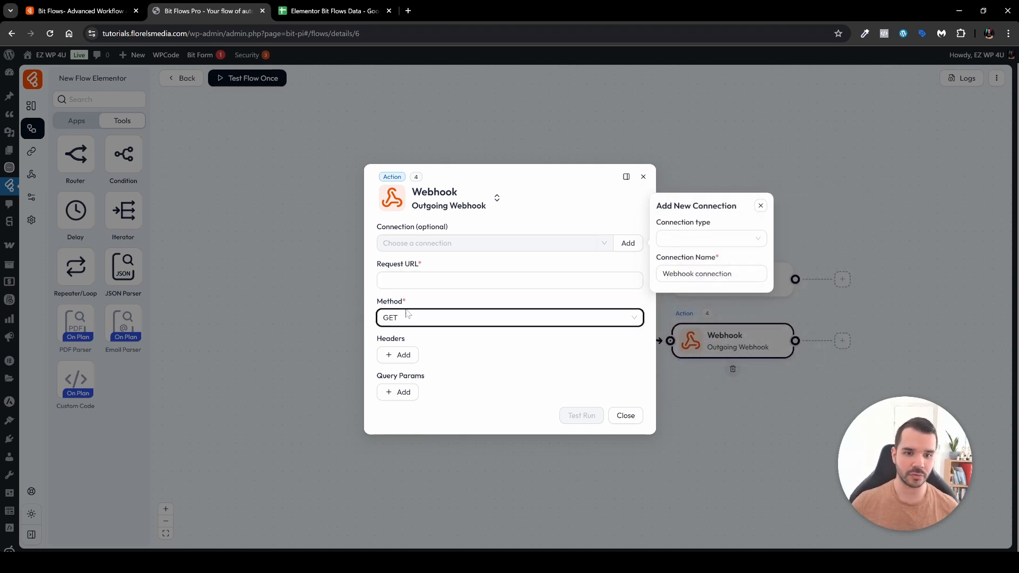
left_click(451, 323)
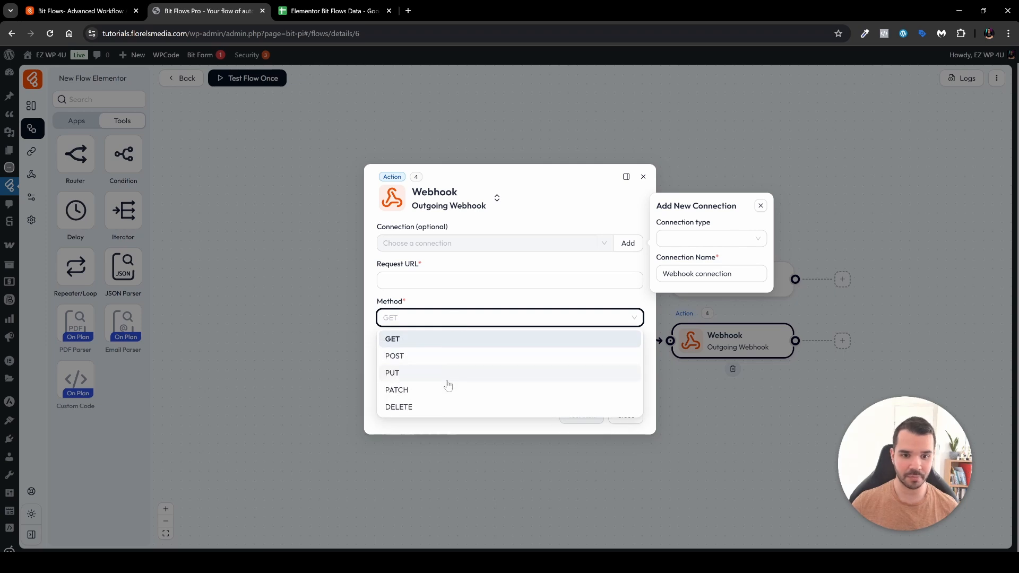
Add an empty header row and an empty query parameter row to the webhook, and close its settings.
left_click(398, 355)
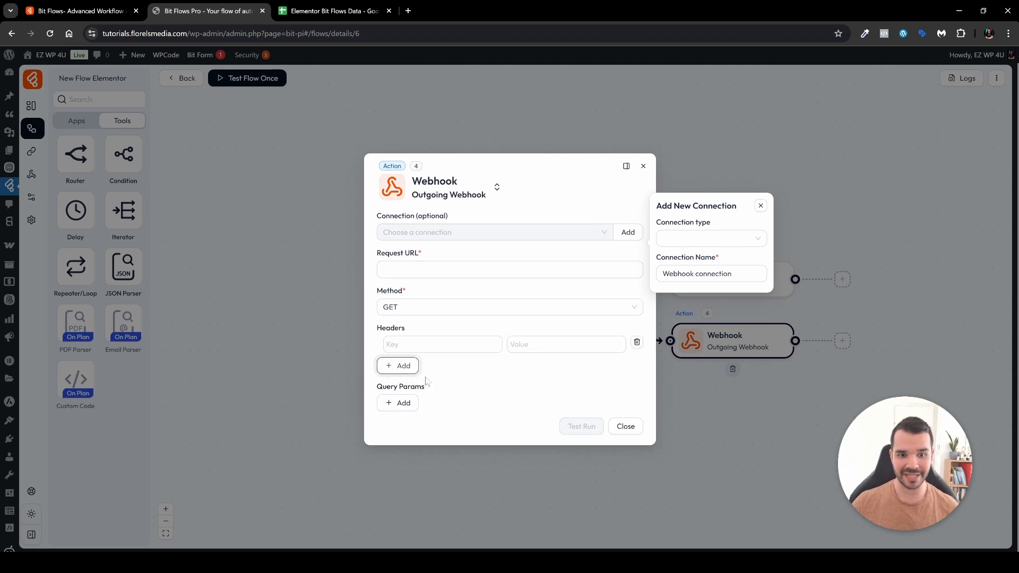
left_click(398, 403)
left_click(406, 393)
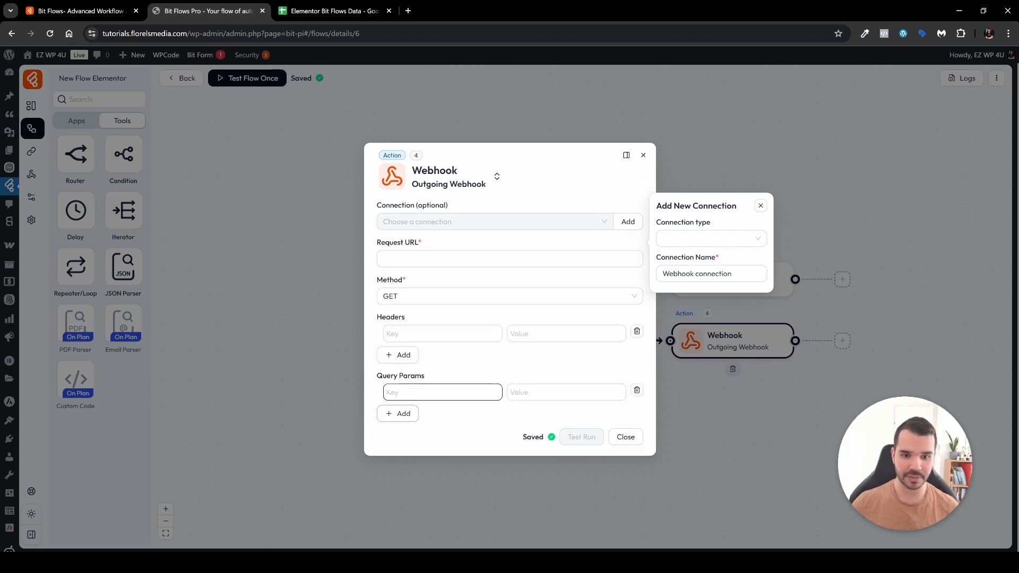
left_click(446, 334)
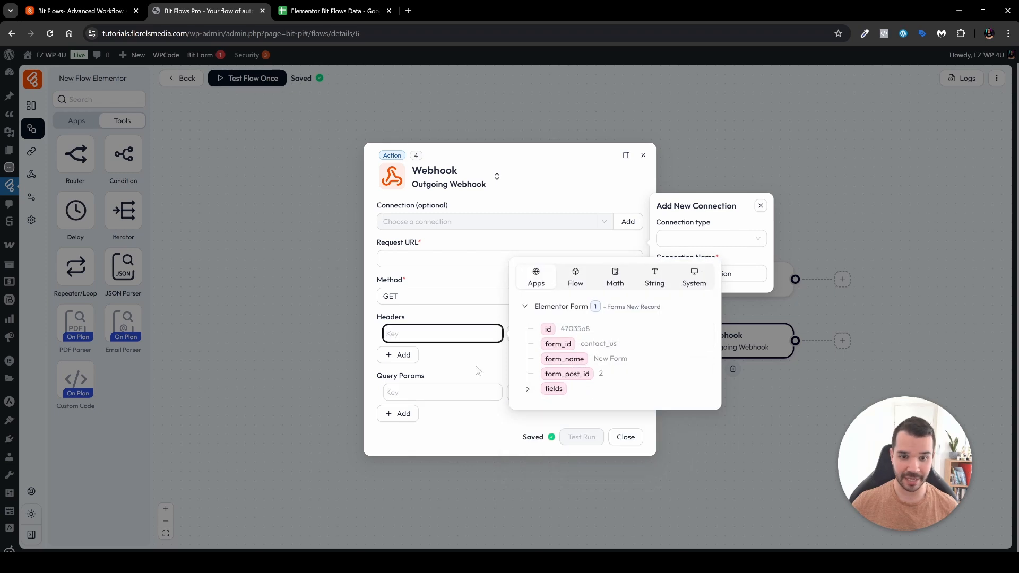
left_click(566, 392)
left_click(565, 333)
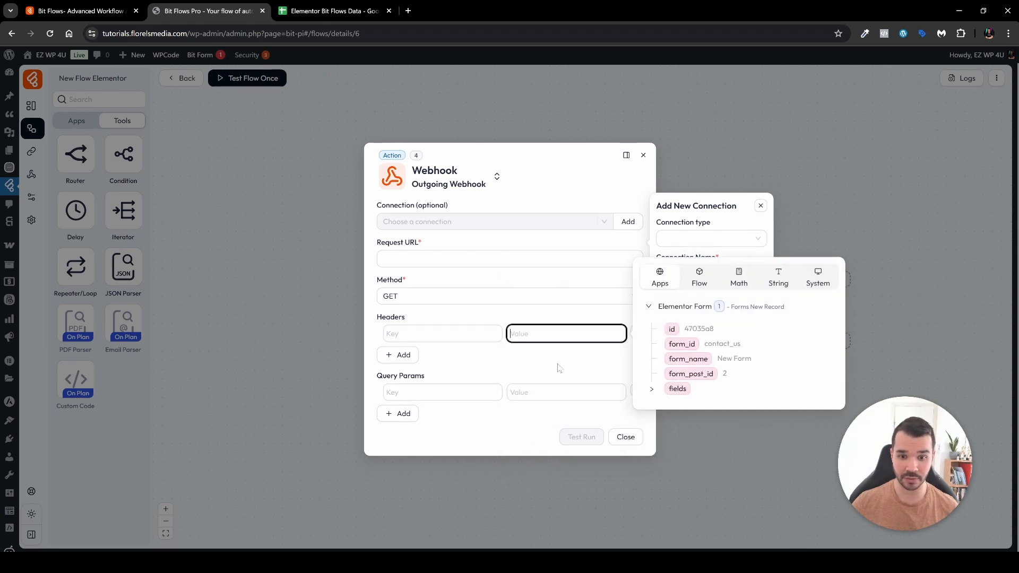
left_click(561, 374)
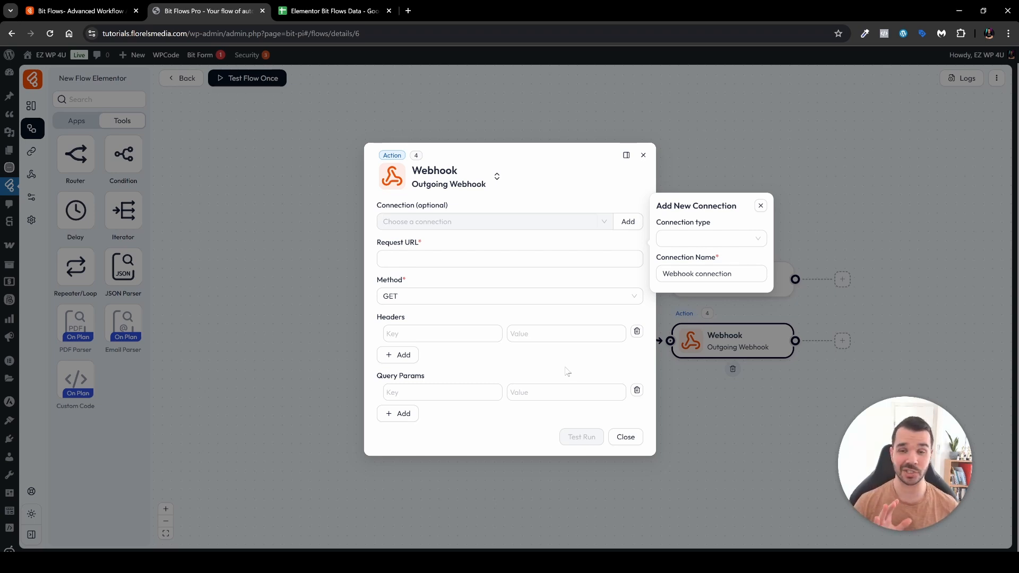
left_click(626, 439)
Add a third empty action branch to the Router.
mouse_move(605, 318)
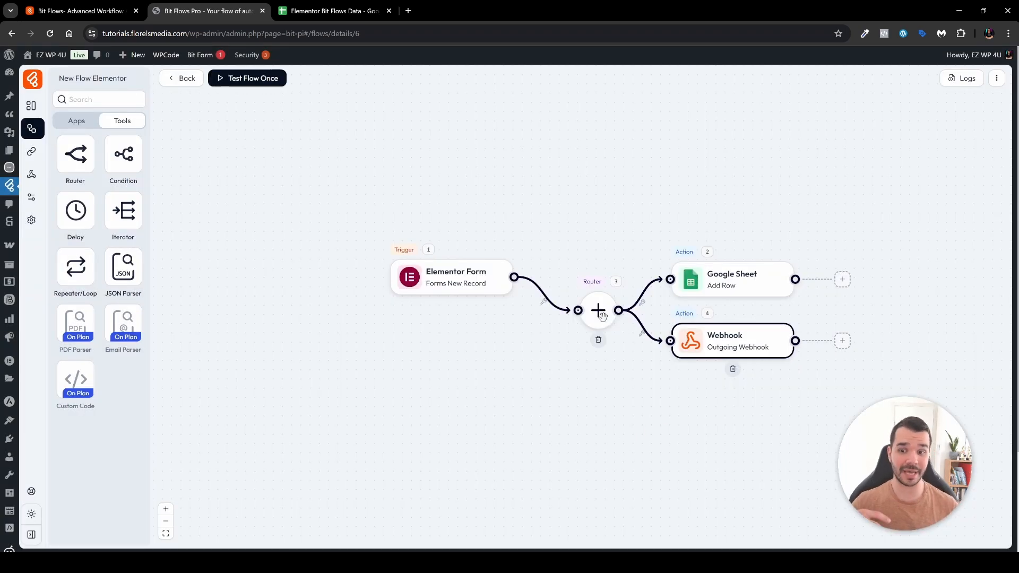
left_click(599, 311)
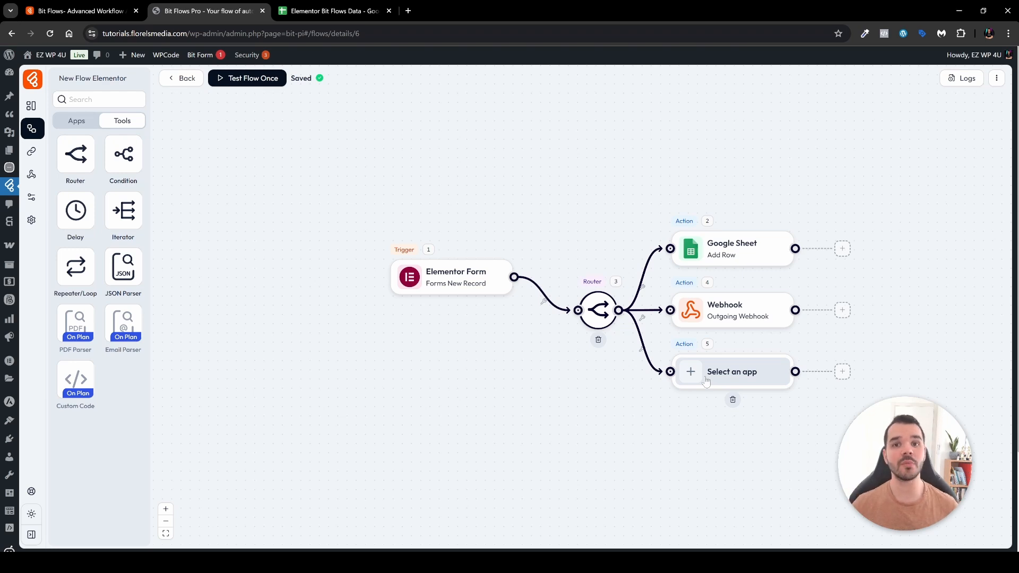
left_click_drag(883, 288, 727, 258)
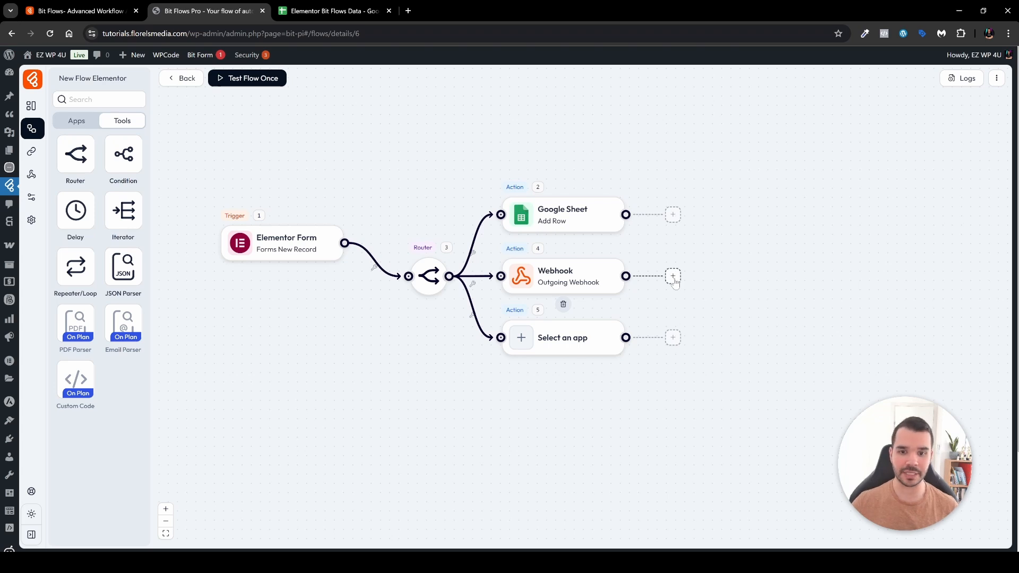
left_click(674, 215)
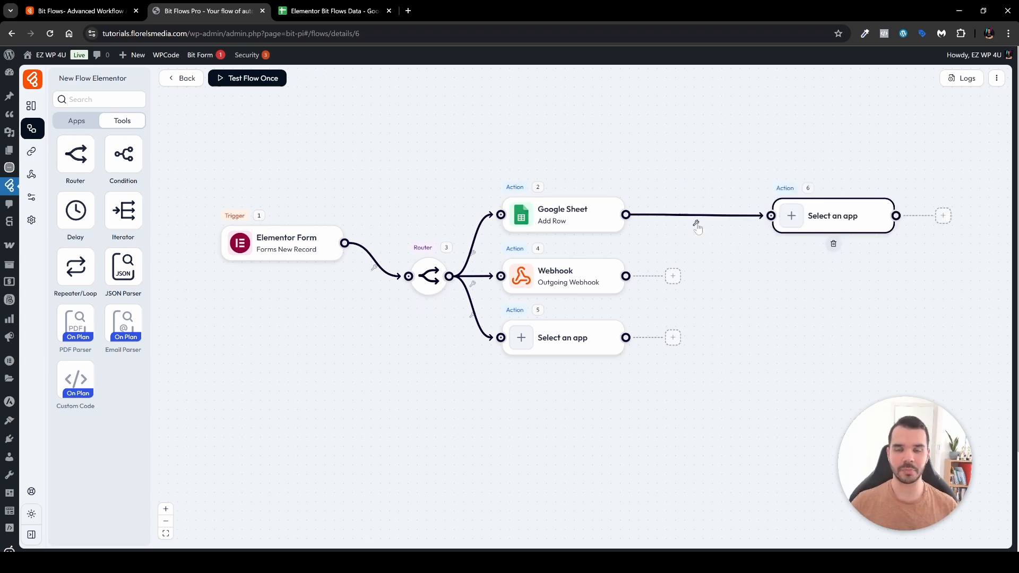
left_click(696, 227)
left_click(722, 236)
left_click(780, 205)
left_click(833, 244)
left_click(884, 217)
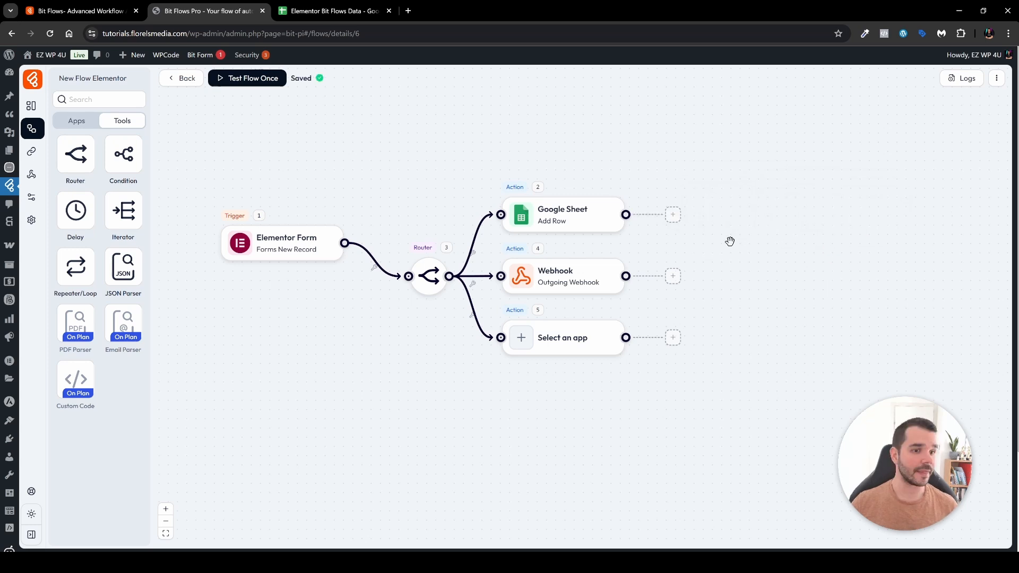
Add a Delay after the Google Sheet action and check its execution delay time and available units.
left_click_drag(74, 211, 729, 208)
left_click_drag(625, 215, 708, 209)
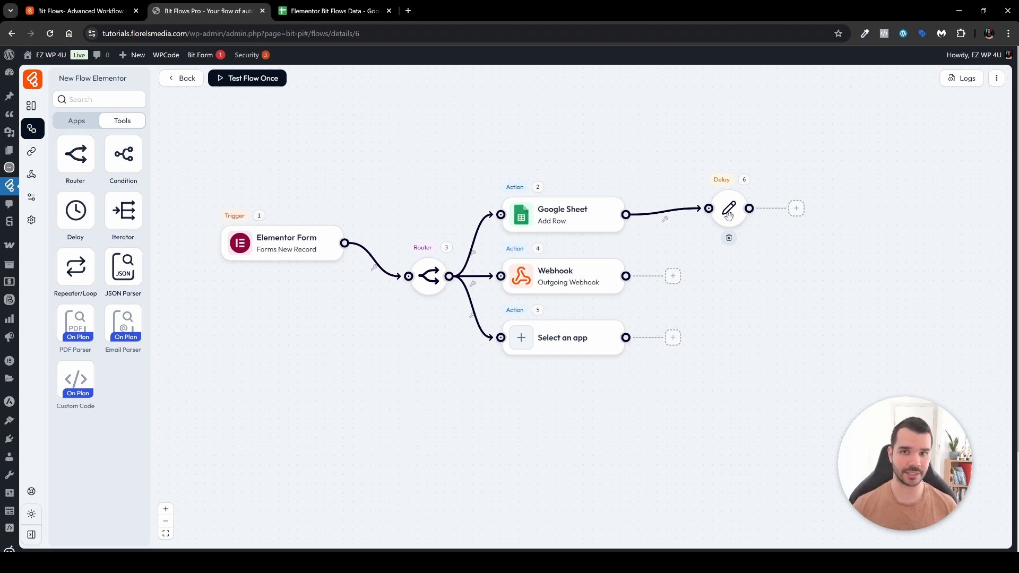
left_click(728, 210)
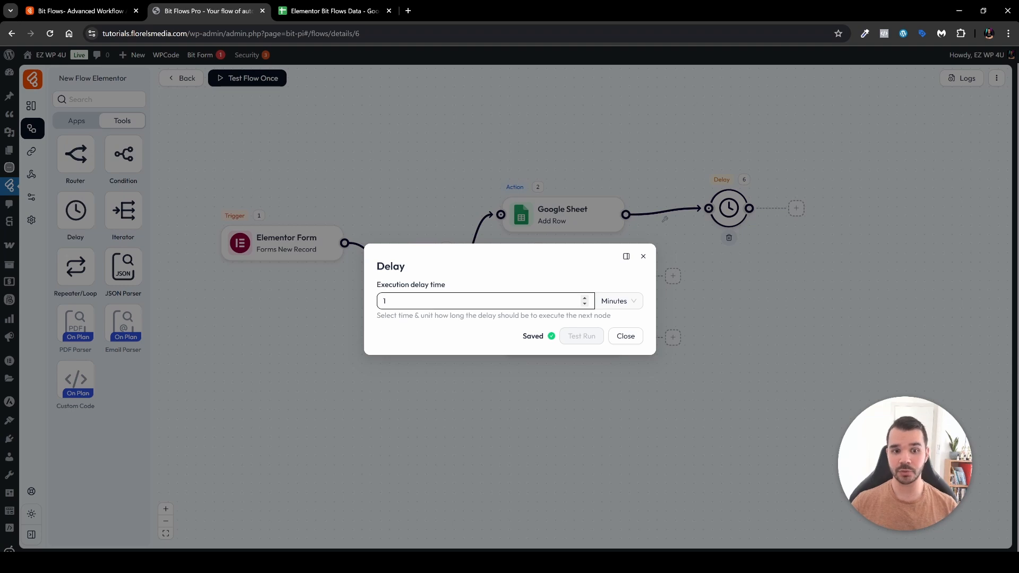
left_click(617, 301)
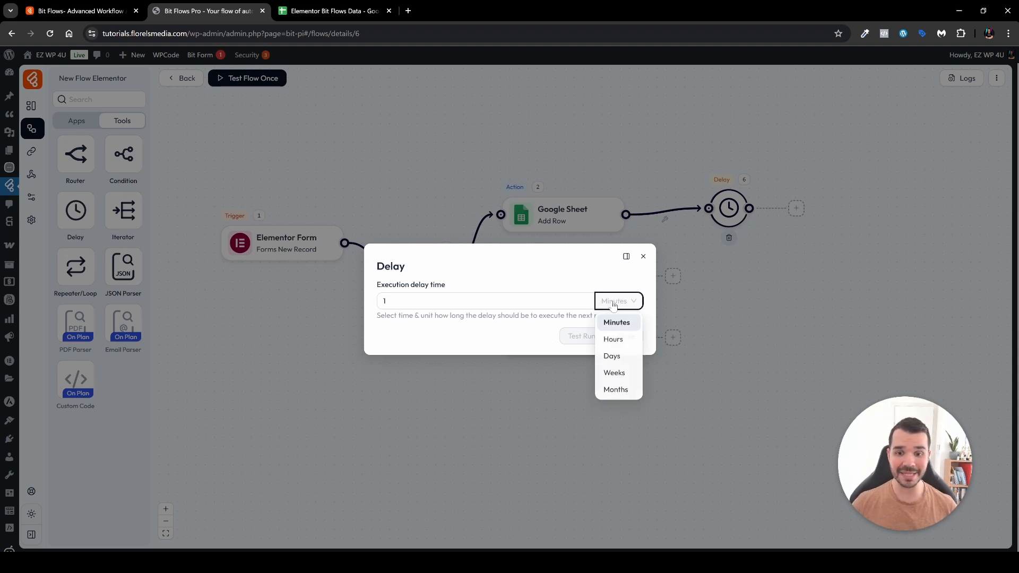
left_click(384, 301)
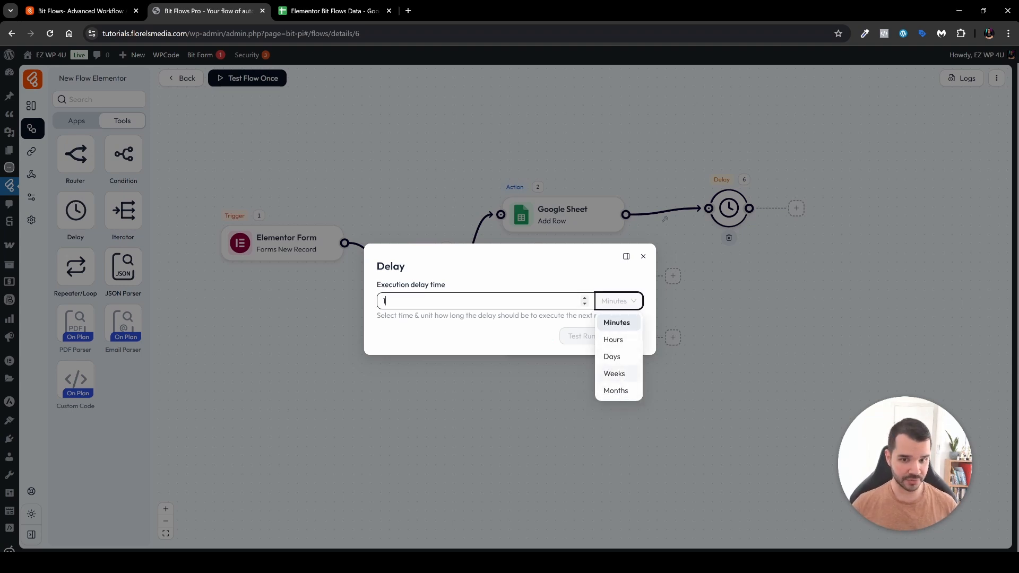
left_click(524, 324)
left_click(626, 336)
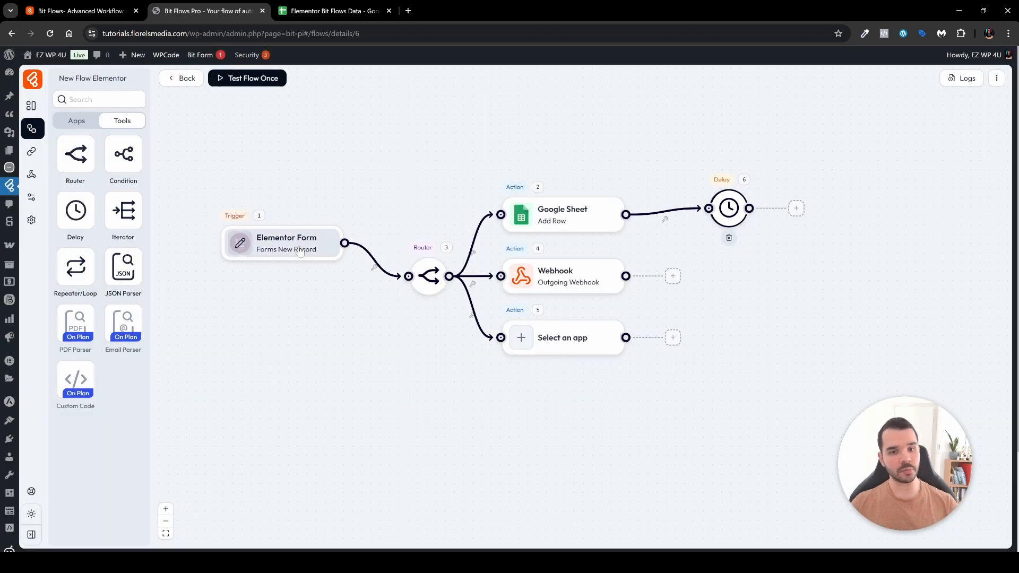
Add an empty action after the Delay.
mouse_move(416, 265)
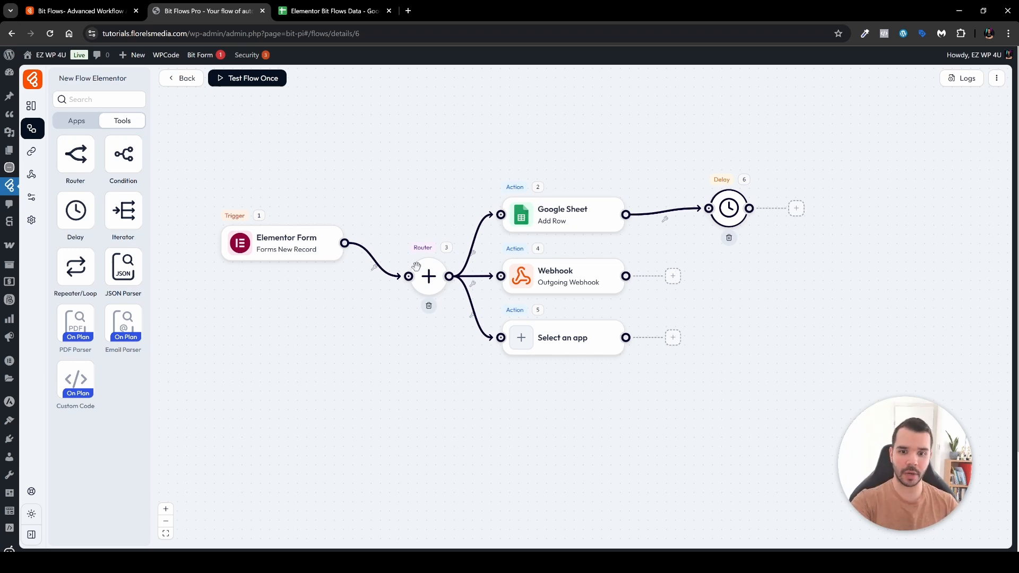
mouse_move(728, 207)
left_click(796, 208)
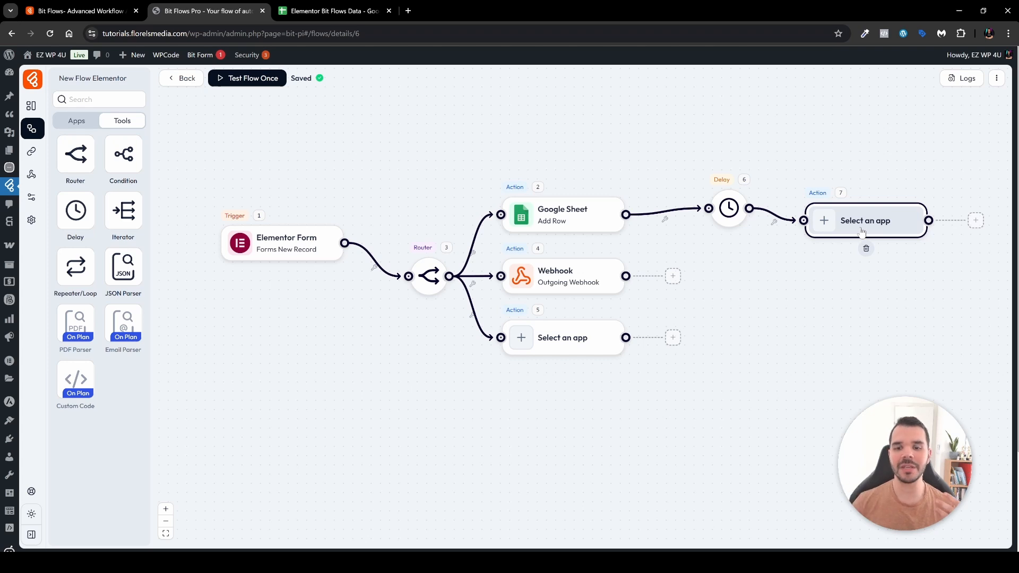
left_click_drag(807, 323, 744, 327)
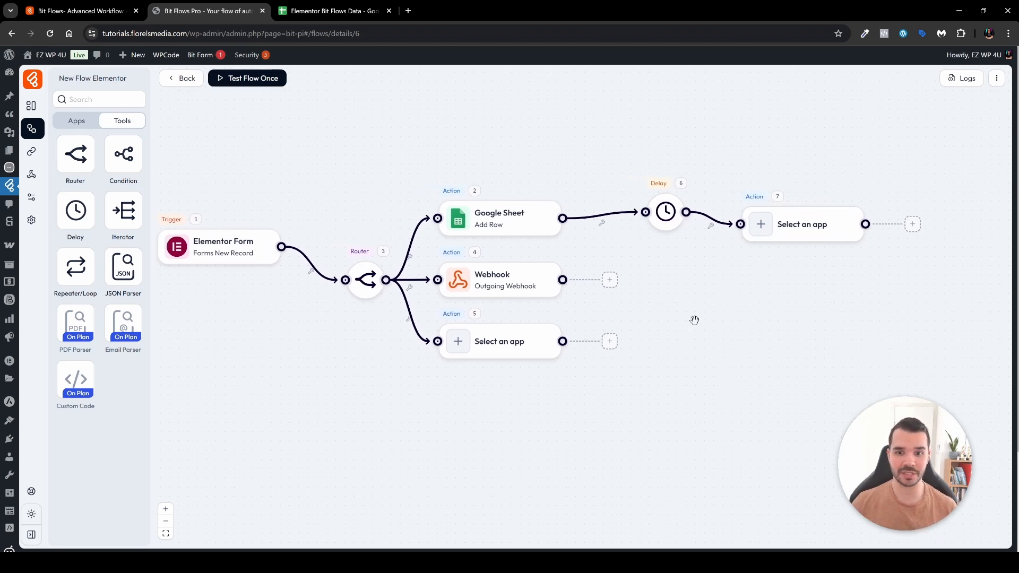
mouse_move(654, 294)
left_mouse_down()
mouse_move(676, 264)
mouse_move(632, 341)
mouse_move(542, 324)
mouse_move(448, 279)
mouse_move(631, 273)
mouse_move(523, 230)
mouse_move(668, 283)
left_mouse_up()
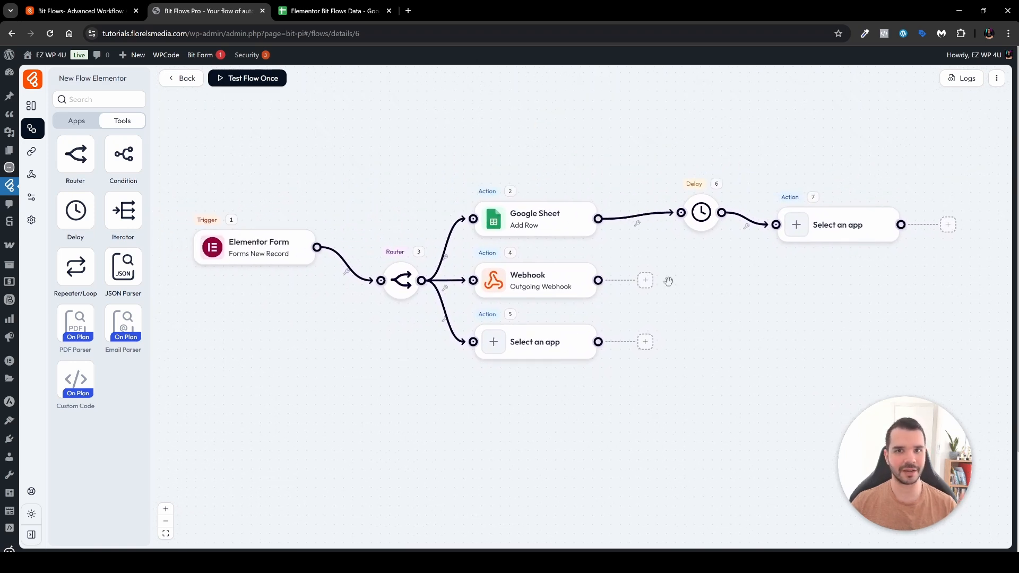
Add a Condition to the flow and connect the Webhook action's output to it.
left_click(165, 522)
scroll(690, 385, "up", 1)
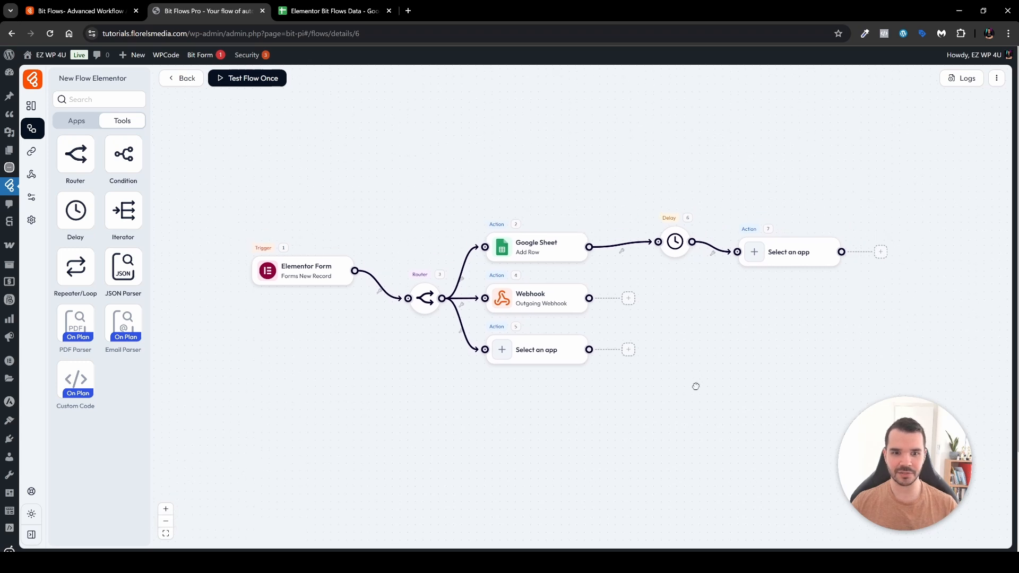
left_click_drag(696, 385, 682, 406)
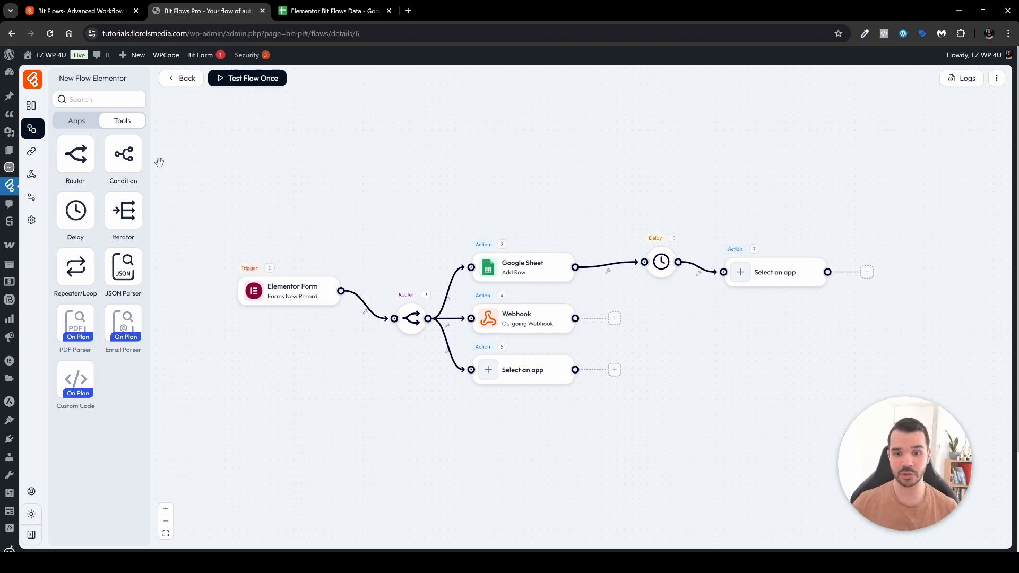
left_click_drag(139, 161, 679, 324)
left_click_drag(575, 318, 636, 306)
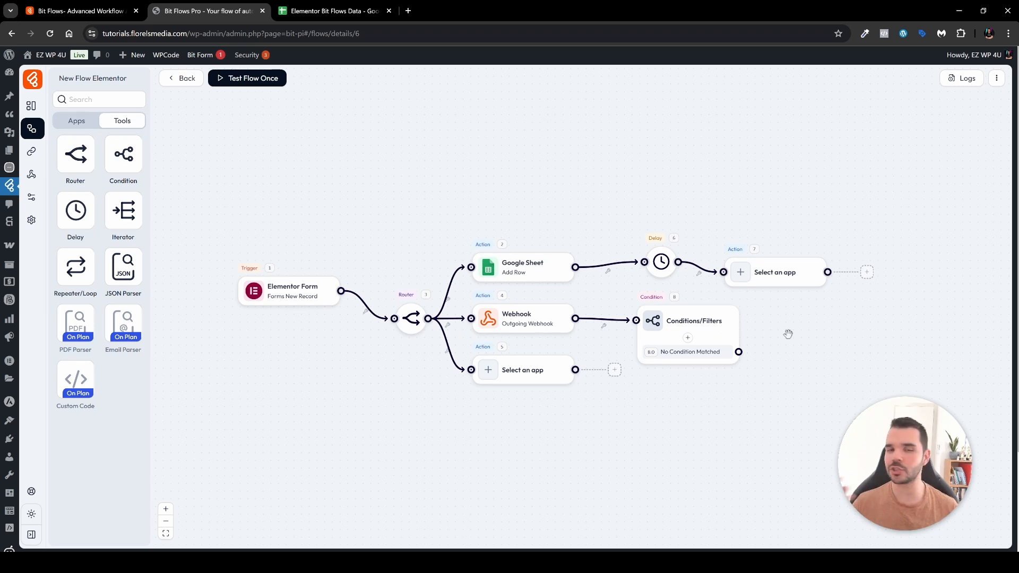
Delete the Webhook and the Router's empty action, and remove the link between the Router and the Conditions/Filters node.
left_click(523, 342)
left_click(573, 317)
left_click(523, 393)
left_click(573, 367)
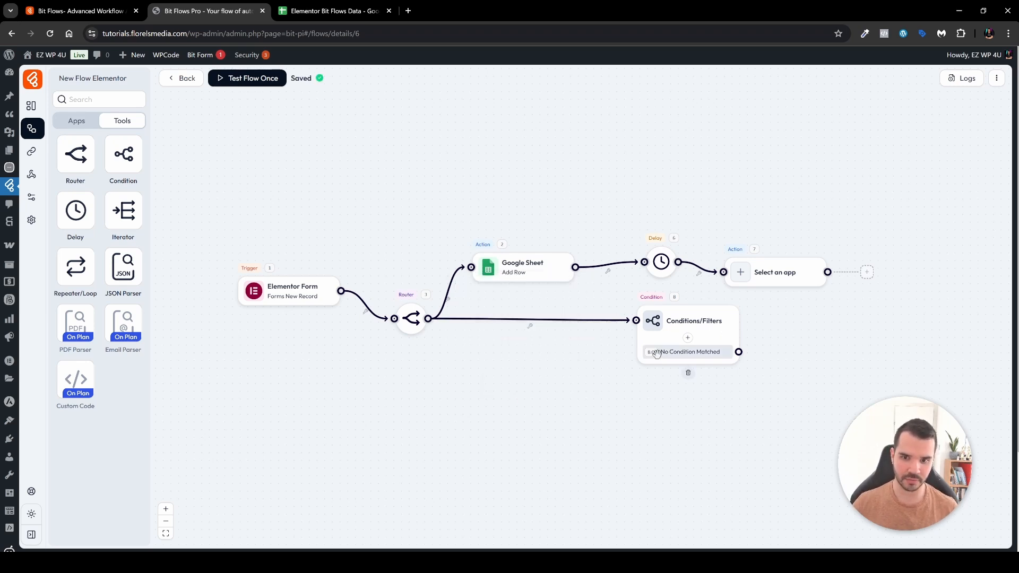
left_click(532, 327)
left_click(562, 344)
left_click(616, 309)
Delete the empty action after the Delay, the Delay itself and the Router.
left_click(776, 296)
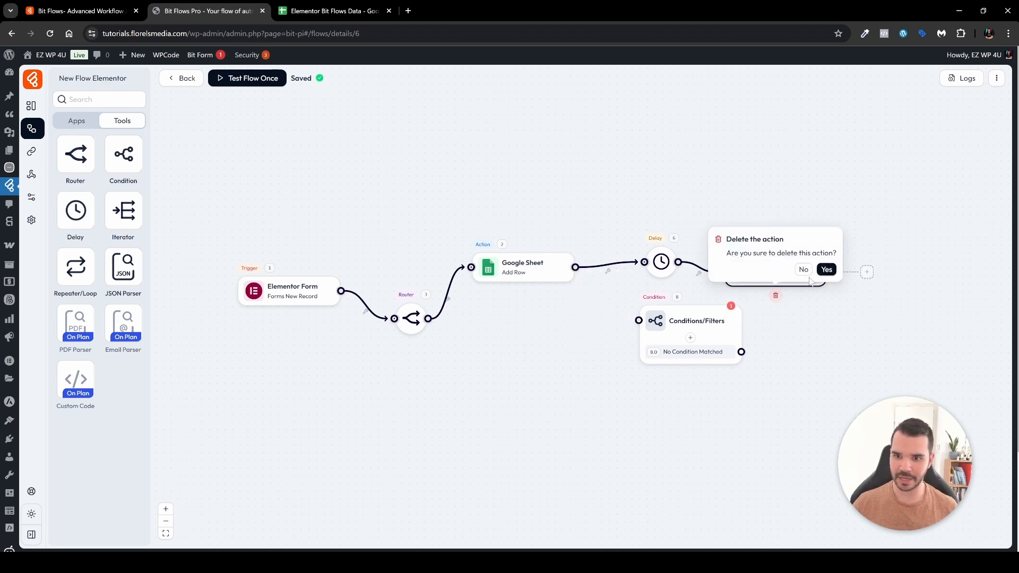
left_click(825, 270)
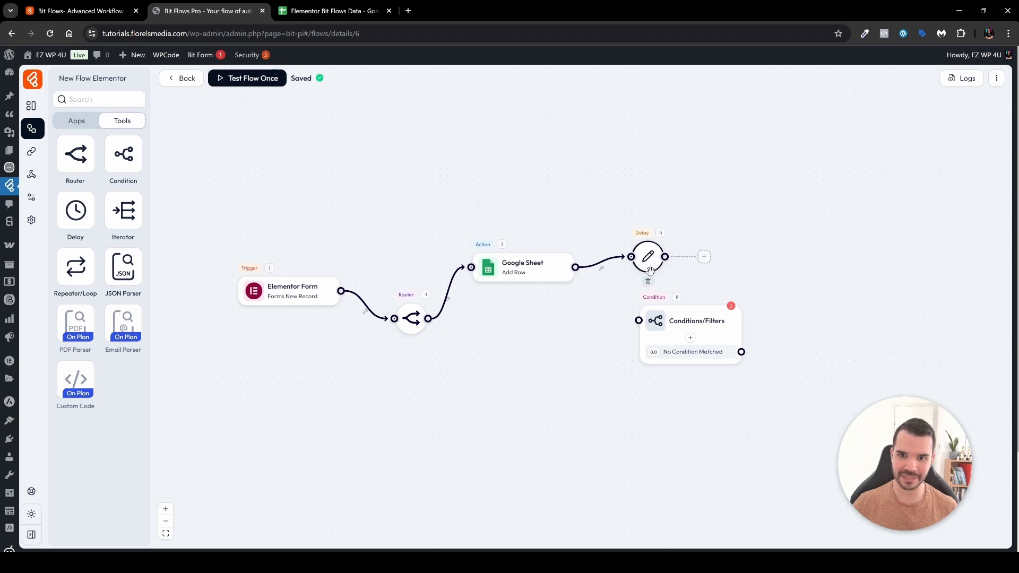
left_click(648, 281)
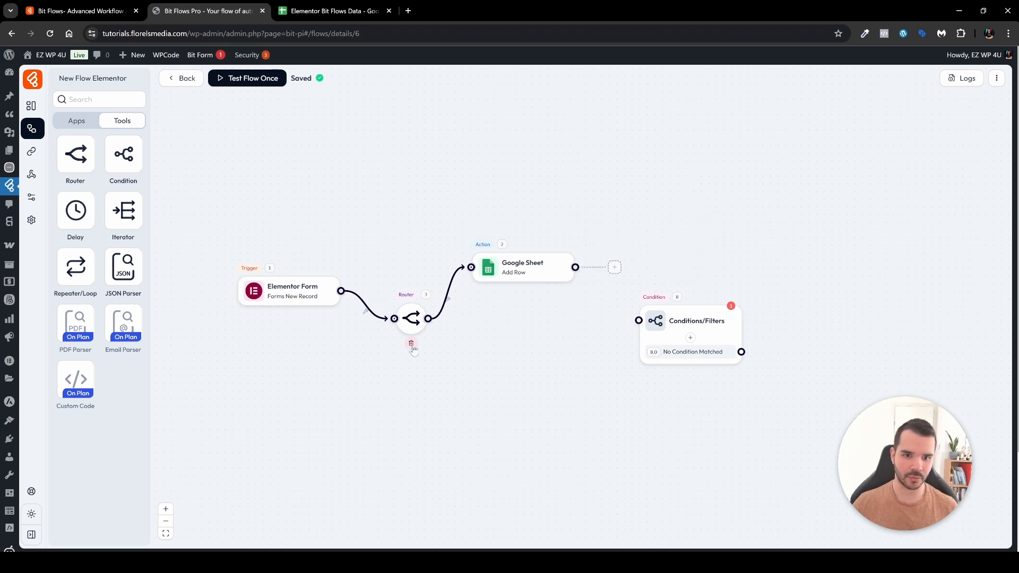
left_click(410, 343)
left_click(463, 318)
Detach the Google Sheet action and set it aside, then connect the Elementor Form trigger to the Conditions/Filters node.
left_click(501, 276)
left_click(537, 295)
left_click(586, 260)
left_click_drag(689, 321, 486, 289)
left_click_drag(341, 291, 435, 289)
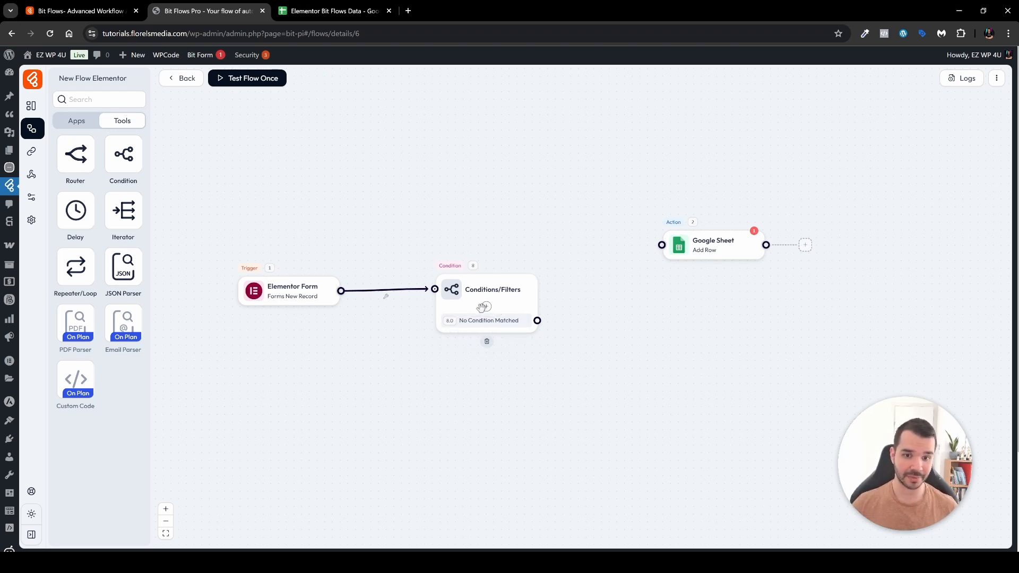
Add a condition to the Conditions/Filters node and name it "Phone number starts with 9".
left_click(487, 307)
left_click(509, 308)
left_click(450, 270)
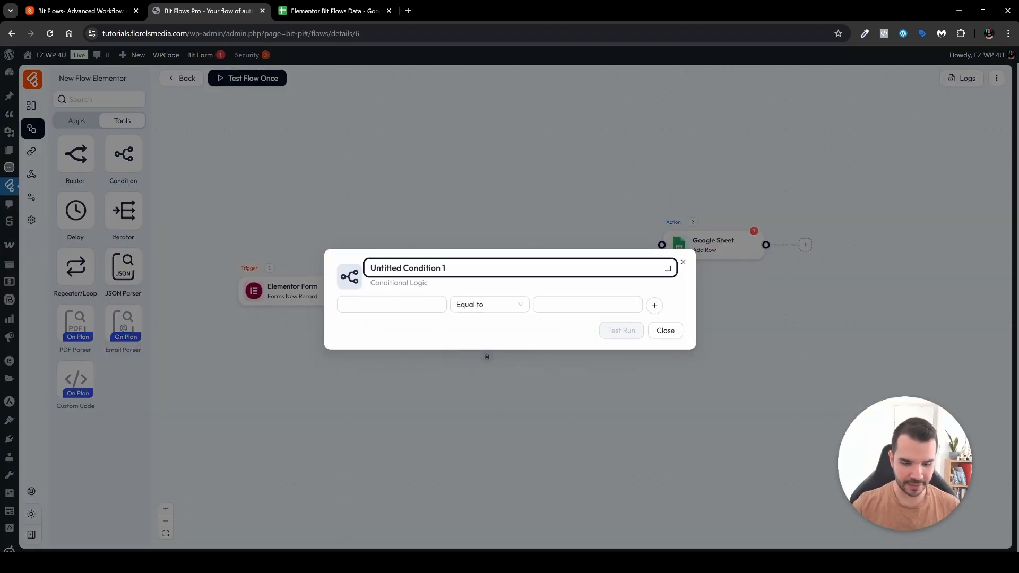
key("ctrl+a")
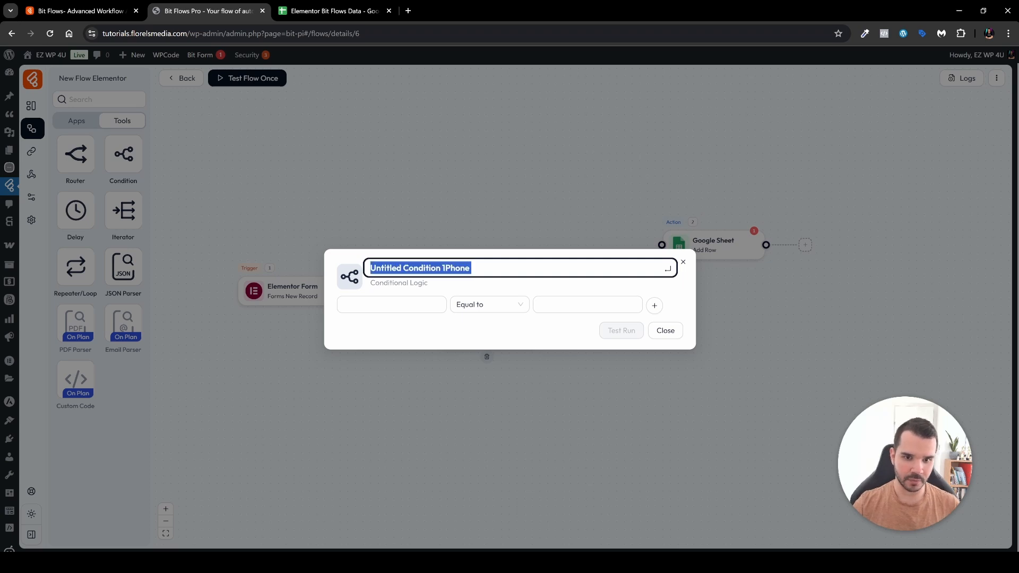
type("Phone num")
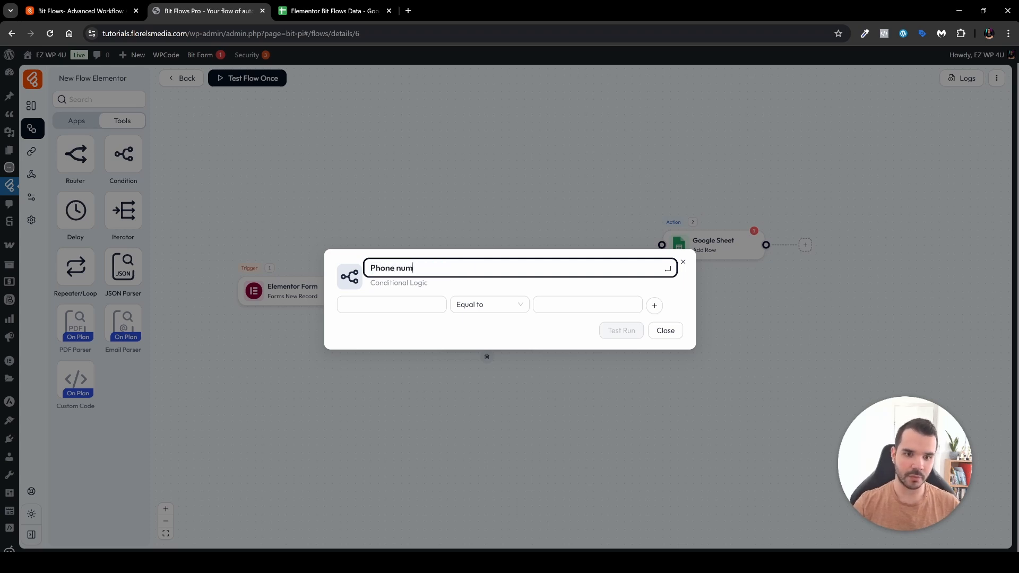
type("ber starts with P-Z")
Set the condition rule to form field field_c28400b Contains 9, and connect the condition's output to the Google Sheet action.
left_click(408, 305)
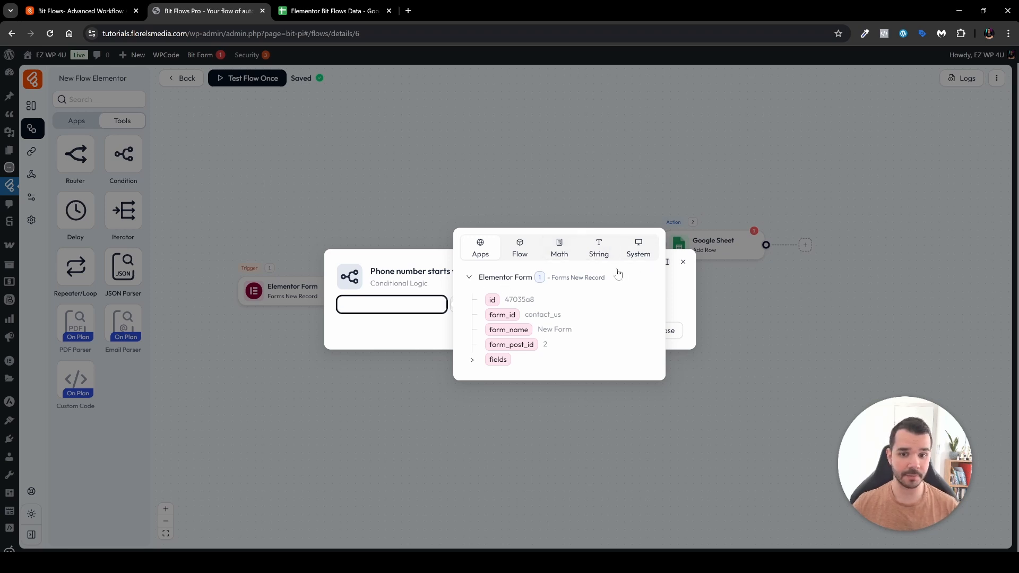
left_click(472, 362)
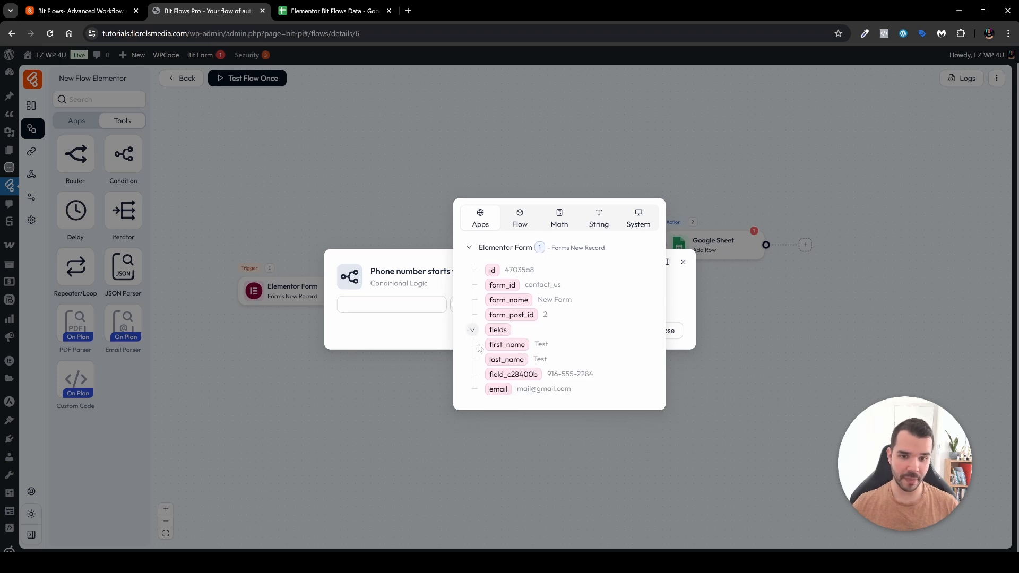
left_click(532, 375)
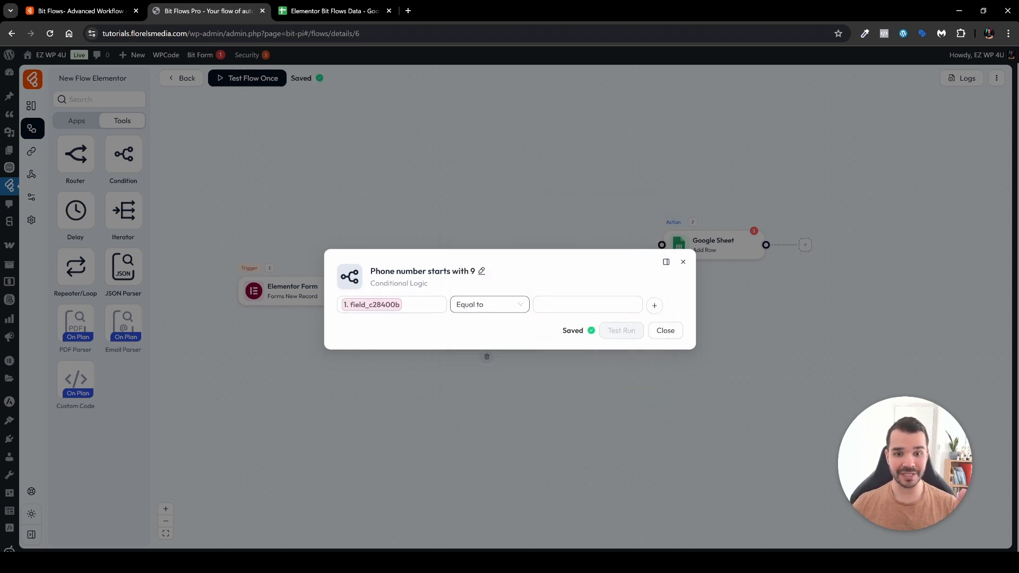
left_click(499, 305)
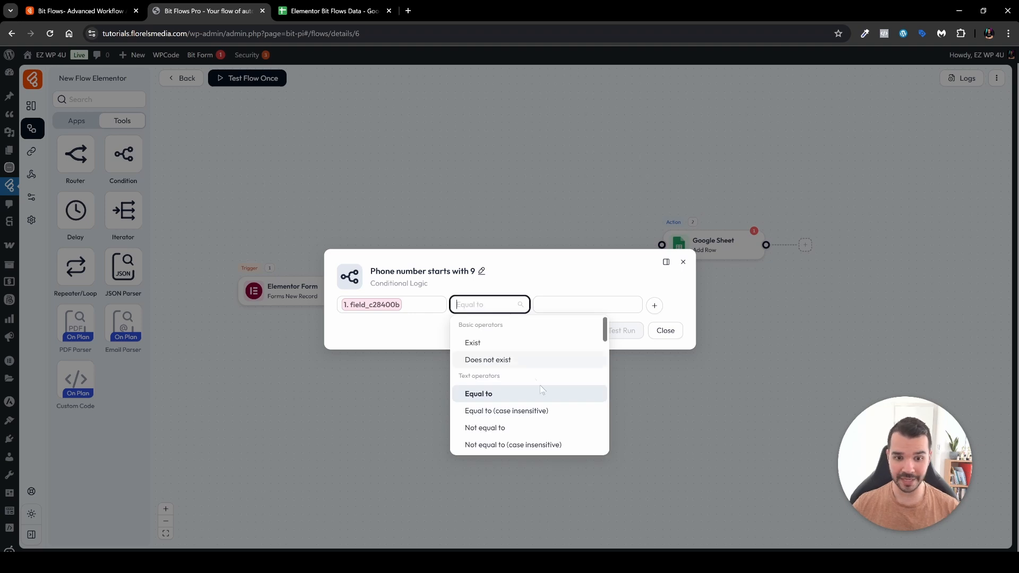
scroll(537, 383, "down", 3)
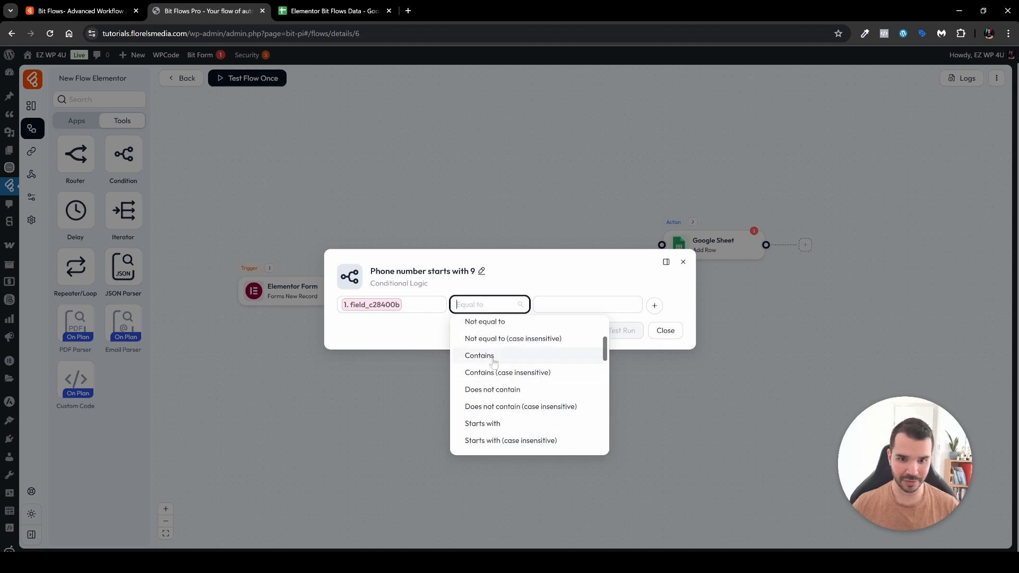
left_click(493, 361)
left_click(521, 338)
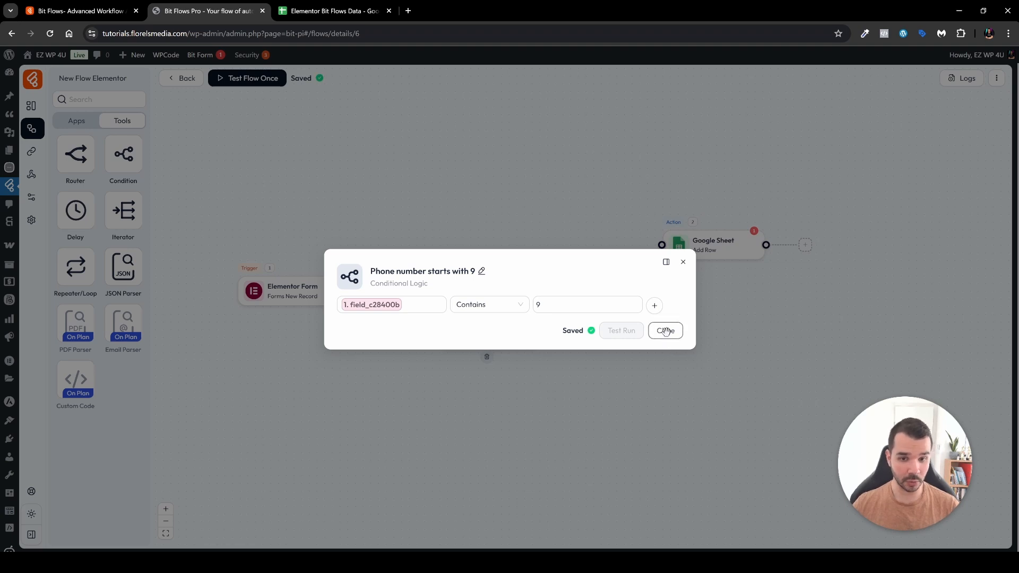
left_click(665, 331)
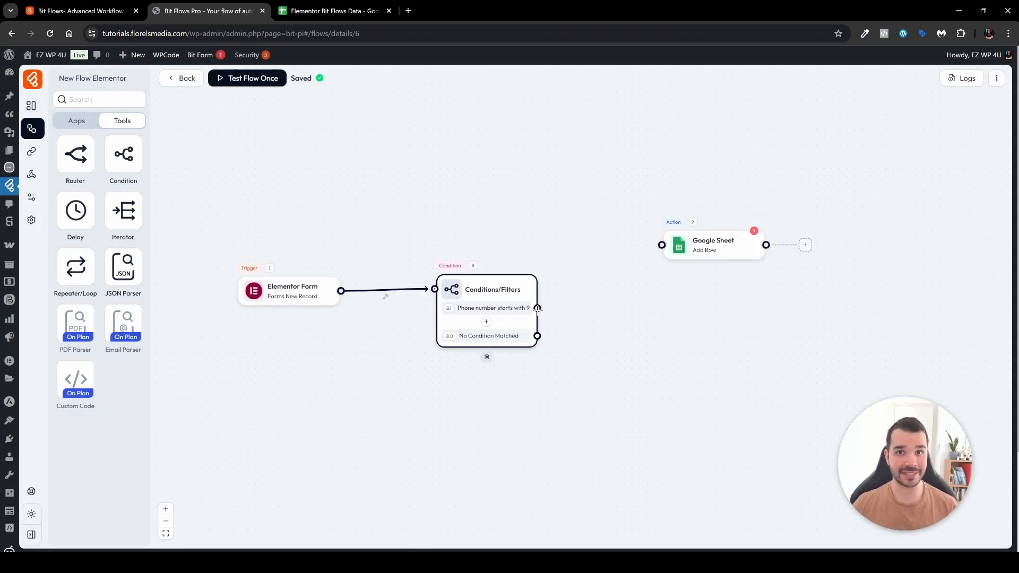
left_click_drag(537, 308, 661, 245)
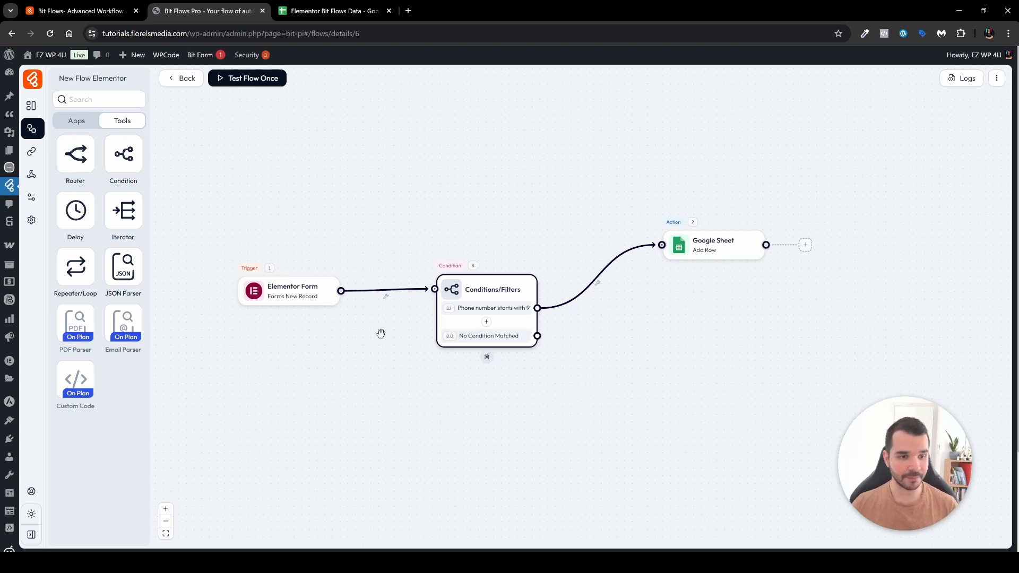
Add a second Google Sheet node and connect the No Condition Matched output to it.
left_click(76, 122)
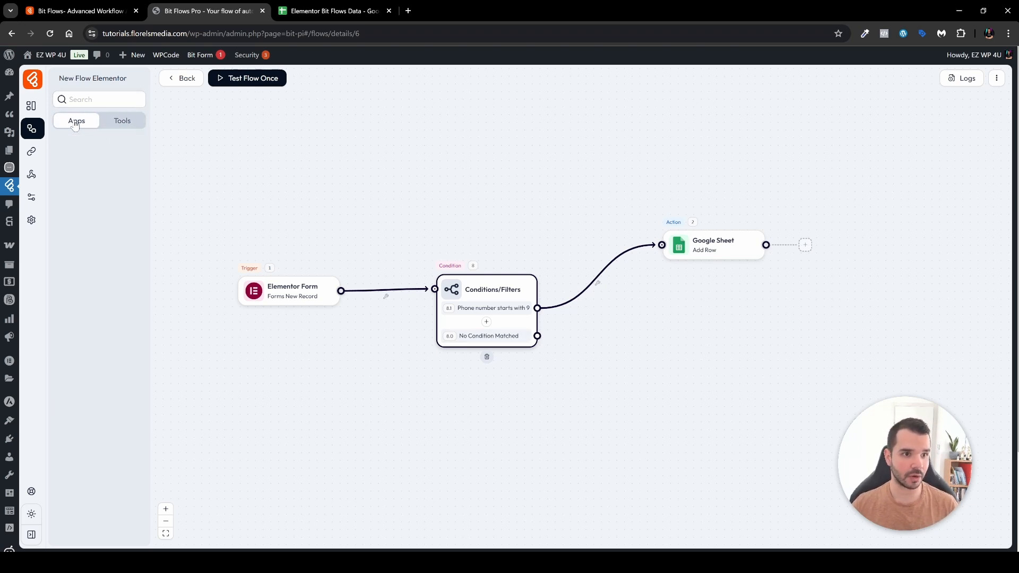
type("Google")
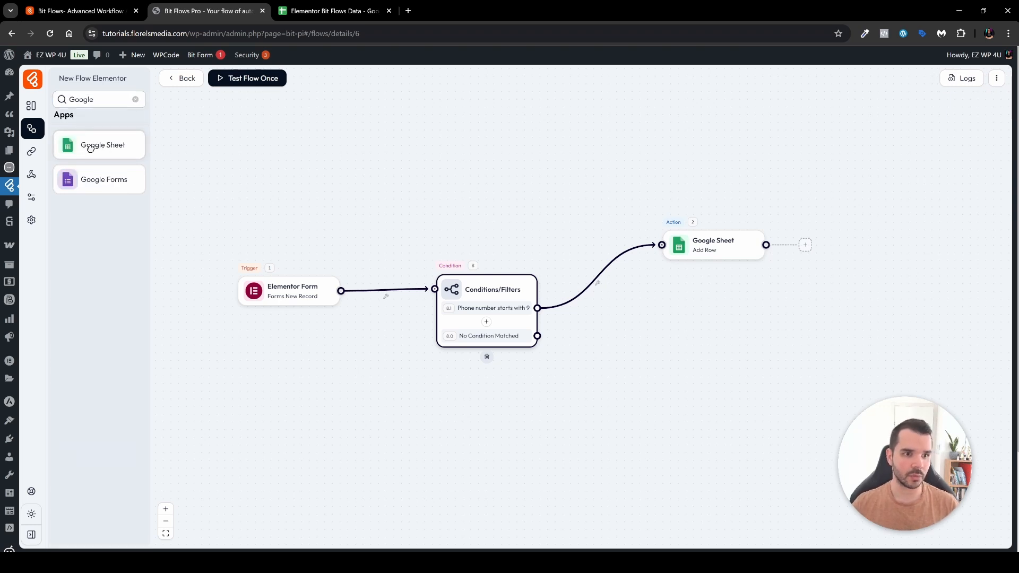
left_click_drag(101, 151, 748, 347)
left_click_drag(590, 354, 697, 348)
Set the new Google Sheet node's action to Add Row and select the first existing Google Sheet connection.
left_click(733, 345)
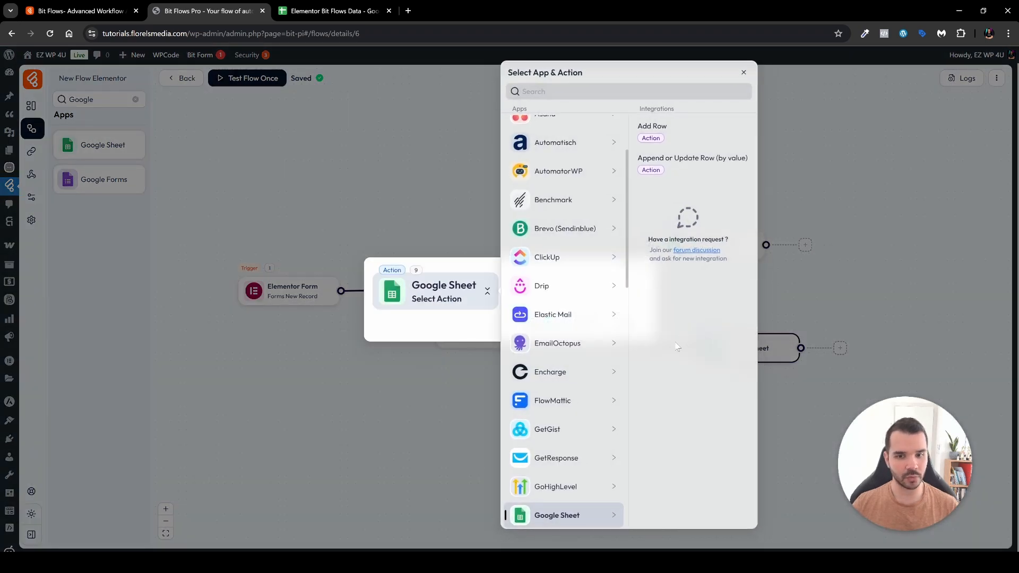
left_click(696, 137)
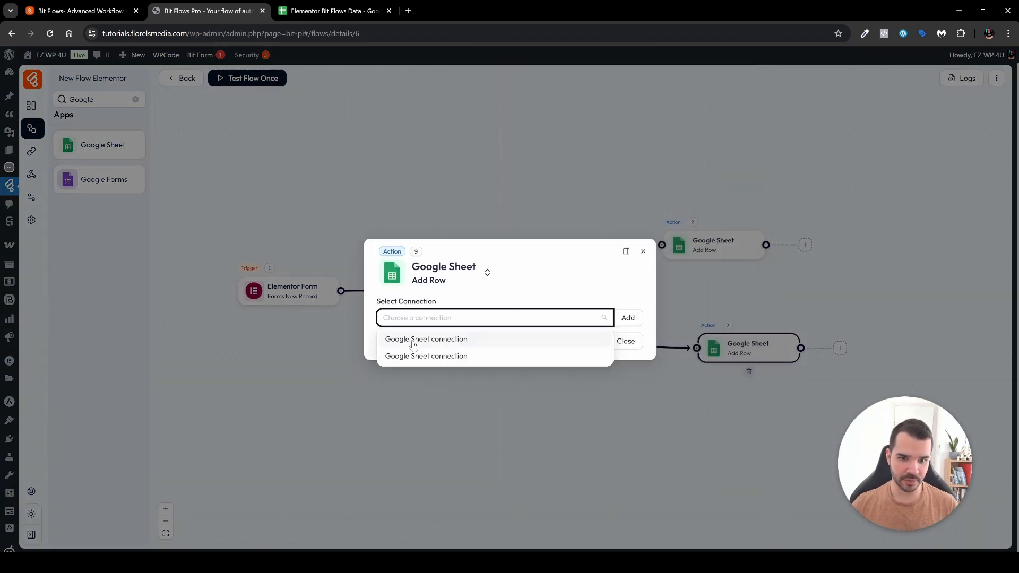
left_click(452, 339)
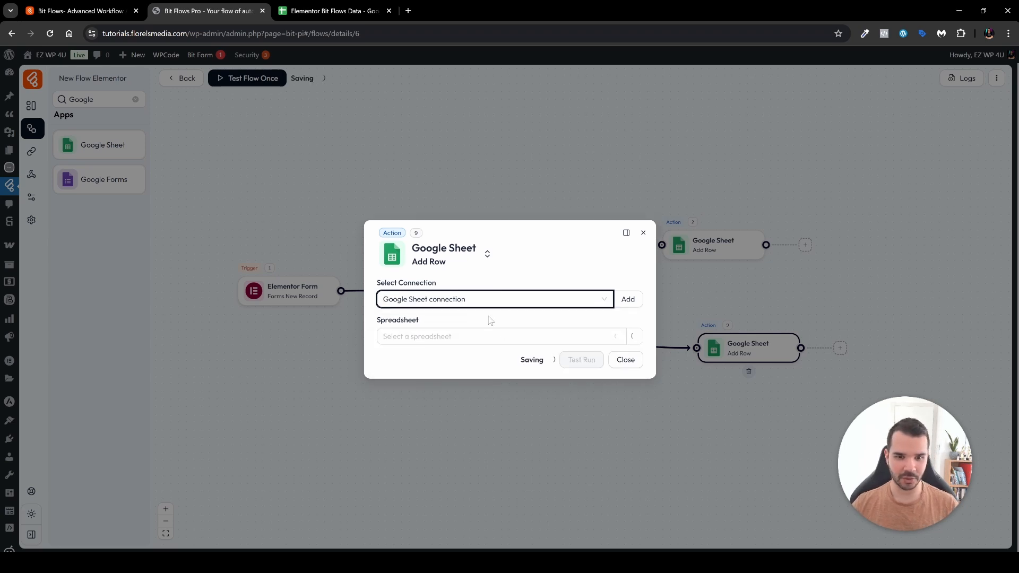
Set the new Google Sheet action's spreadsheet to Elementor Form Submissions and its sheet to Form Submissions.
left_click(491, 337)
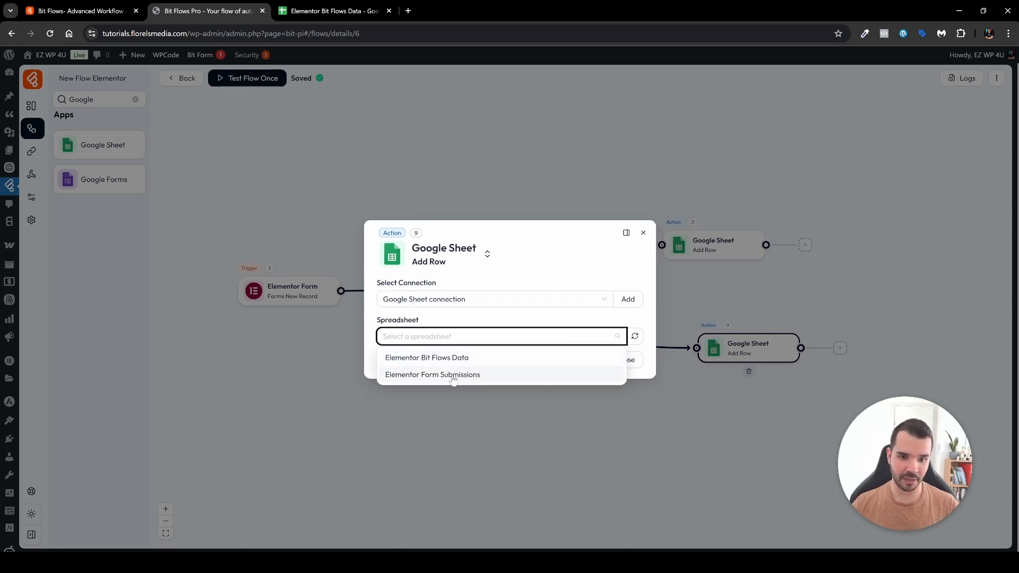
left_click(478, 375)
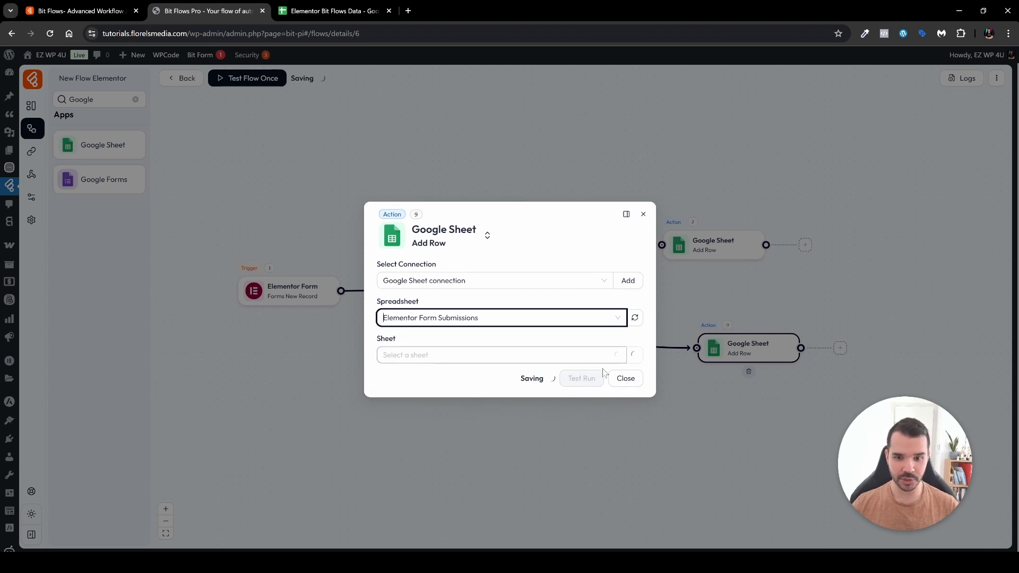
left_click(477, 354)
left_click(427, 376)
Add a field mapping that sends the form's first_name value to column A.
left_click(420, 378)
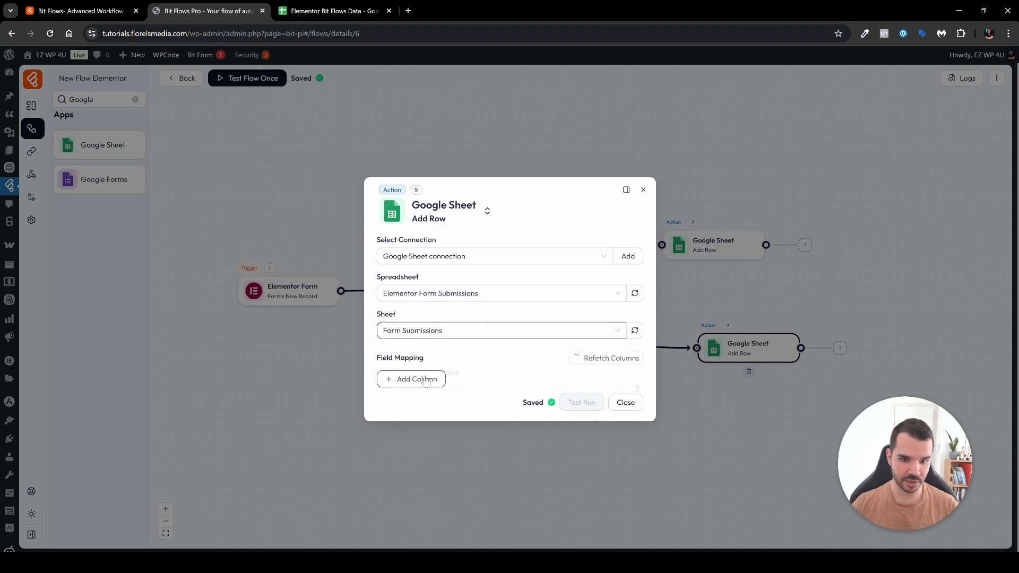
left_click(409, 373)
left_click(408, 394)
left_click(533, 373)
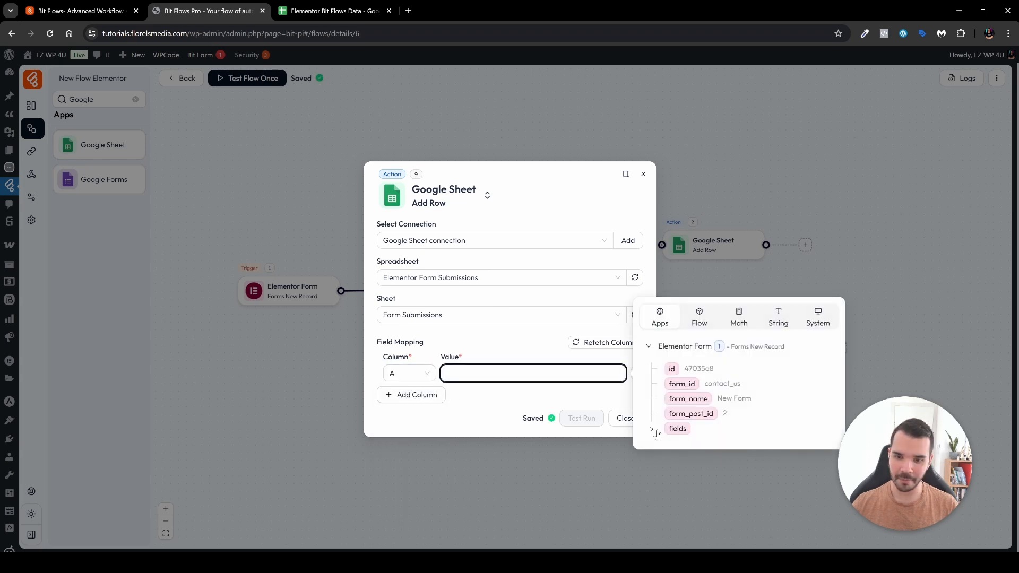
left_click(674, 425)
left_click(687, 415)
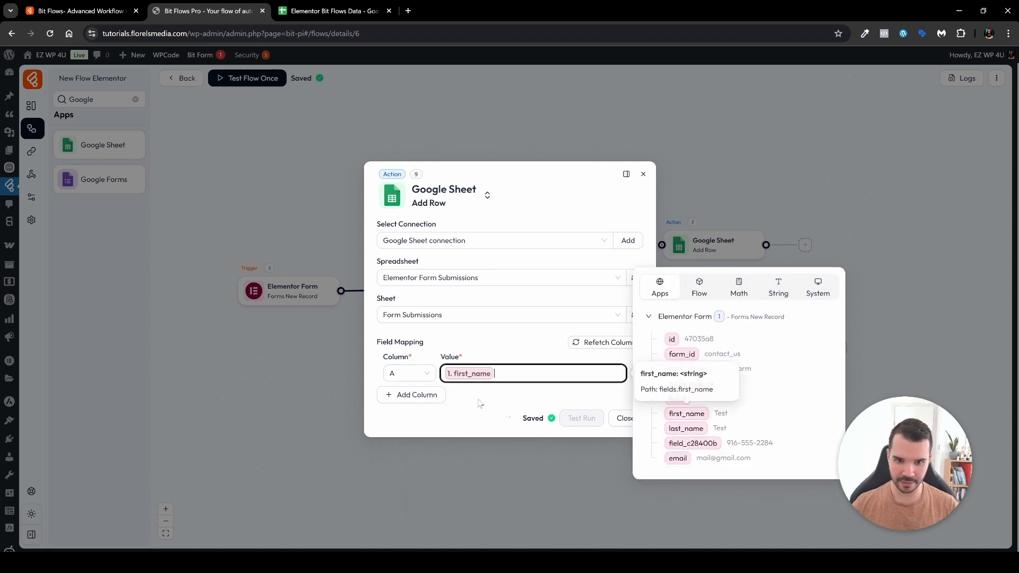
Add a second field mapping that sends the form's last_name value to column B.
left_click(412, 395)
left_click(409, 391)
left_click(399, 426)
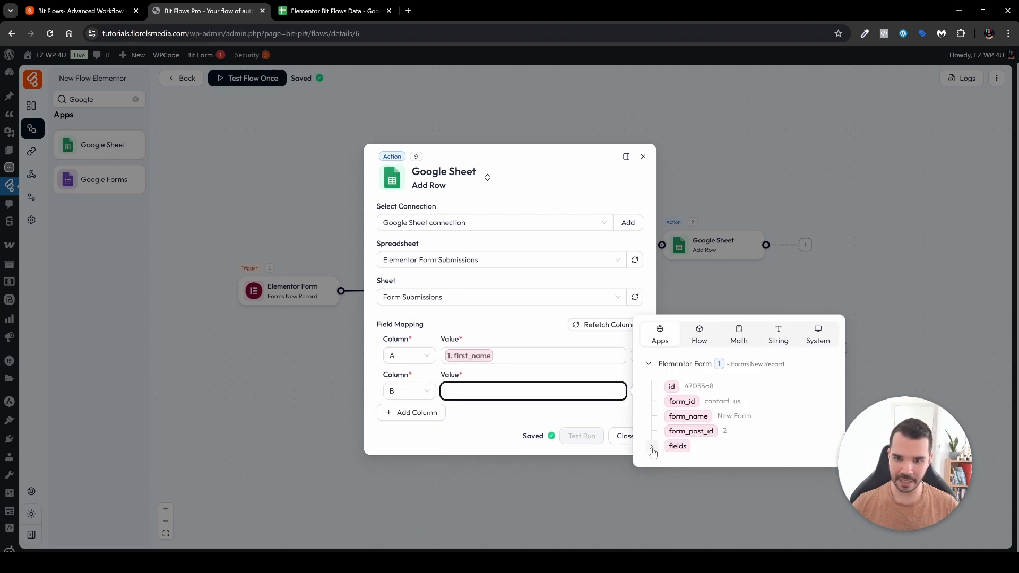
left_click(675, 445)
left_click(688, 450)
Add a third field mapping that sends the form's field_c28400b value to column C.
left_click(411, 413)
left_click(409, 409)
left_click(411, 303)
left_click(533, 408)
left_click(687, 473)
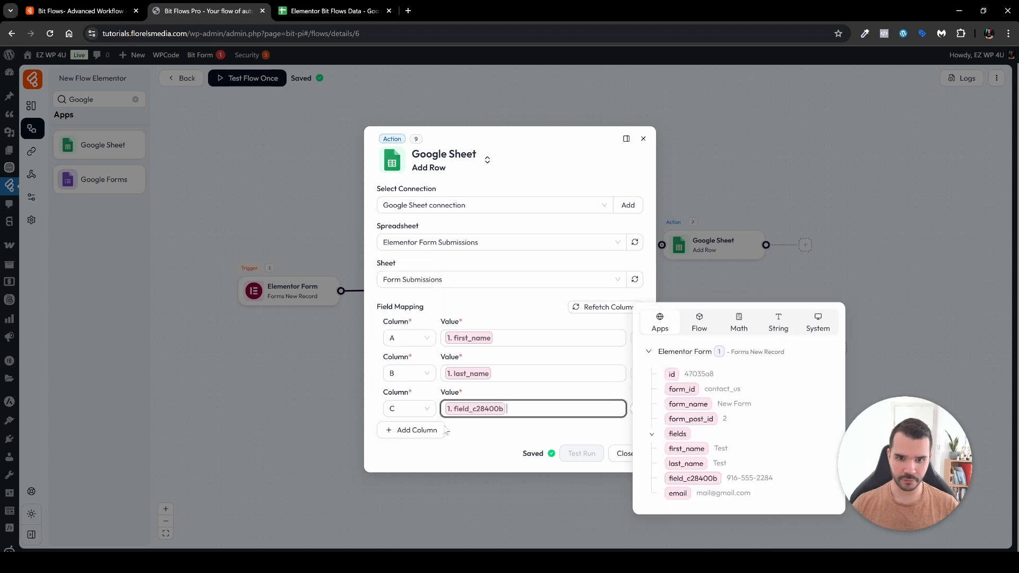
Map column D to the form's email value and close the Google Sheet action's settings.
left_click(411, 429)
left_click(409, 426)
left_click(411, 342)
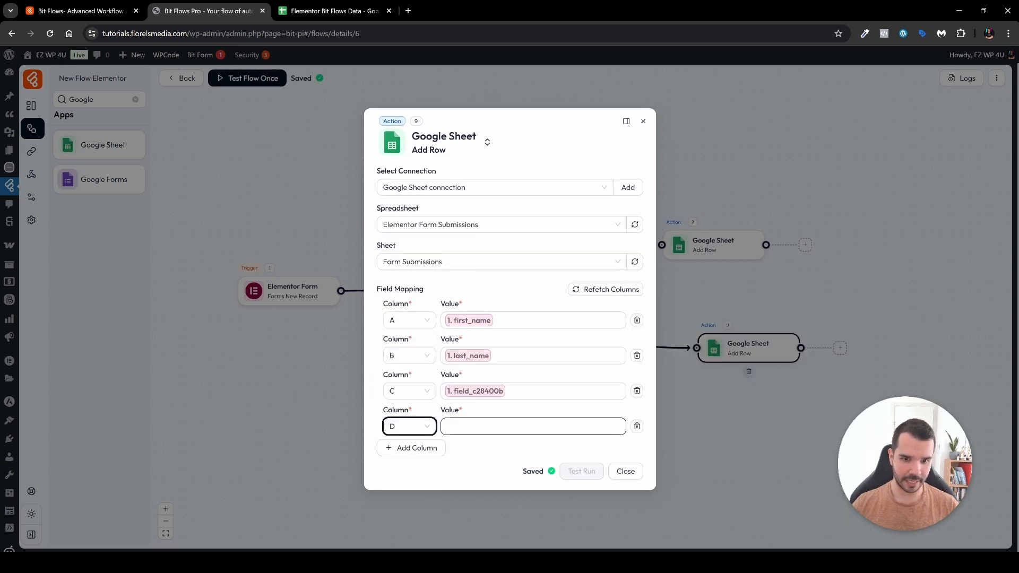
left_click(533, 426)
left_click(679, 512)
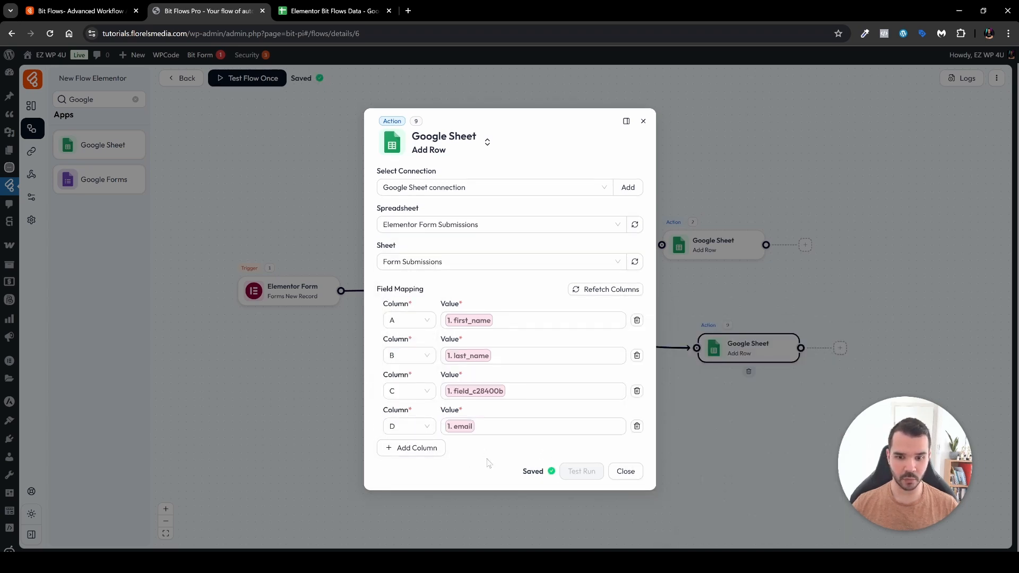
left_click(625, 471)
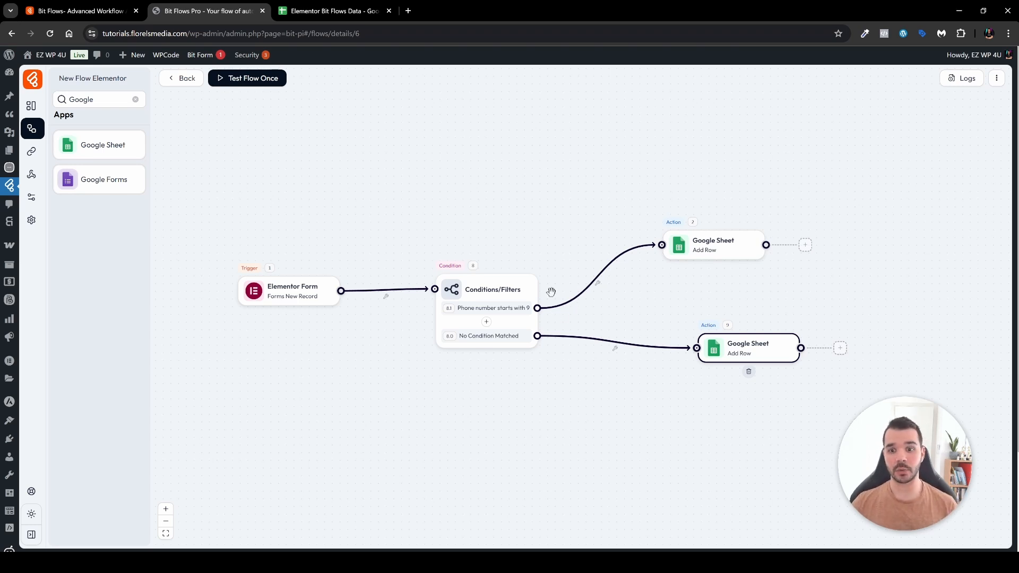
Show all available flow tools and delete the direct connection between "Phone number starts with 9" and its Google Sheet node.
mouse_move(684, 251)
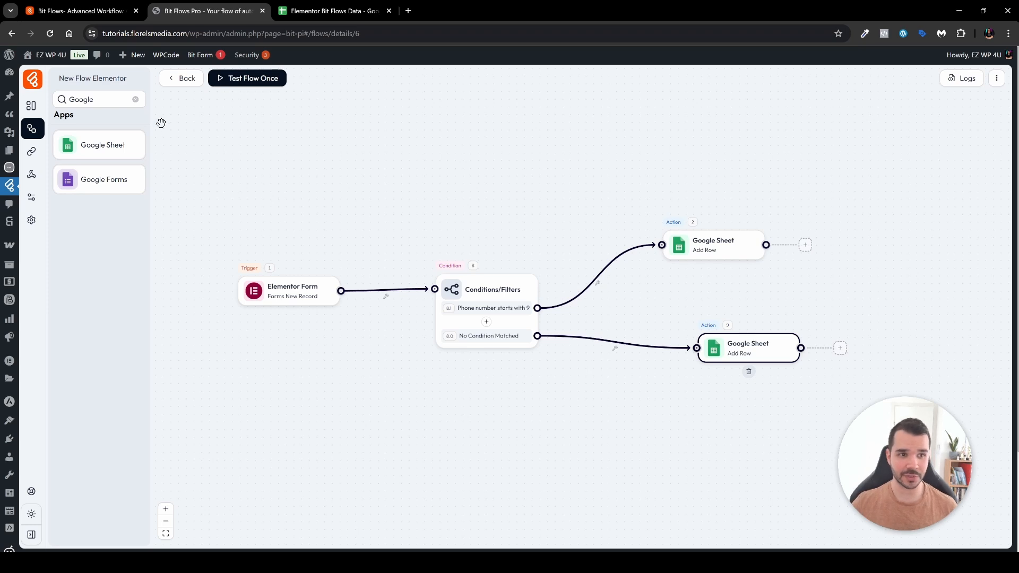
left_click(136, 100)
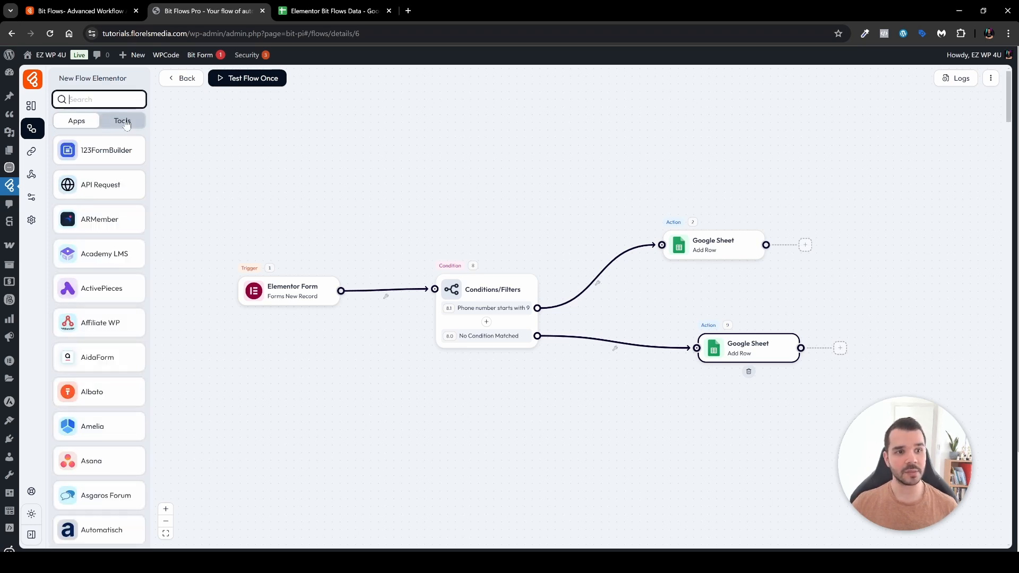
left_click(122, 121)
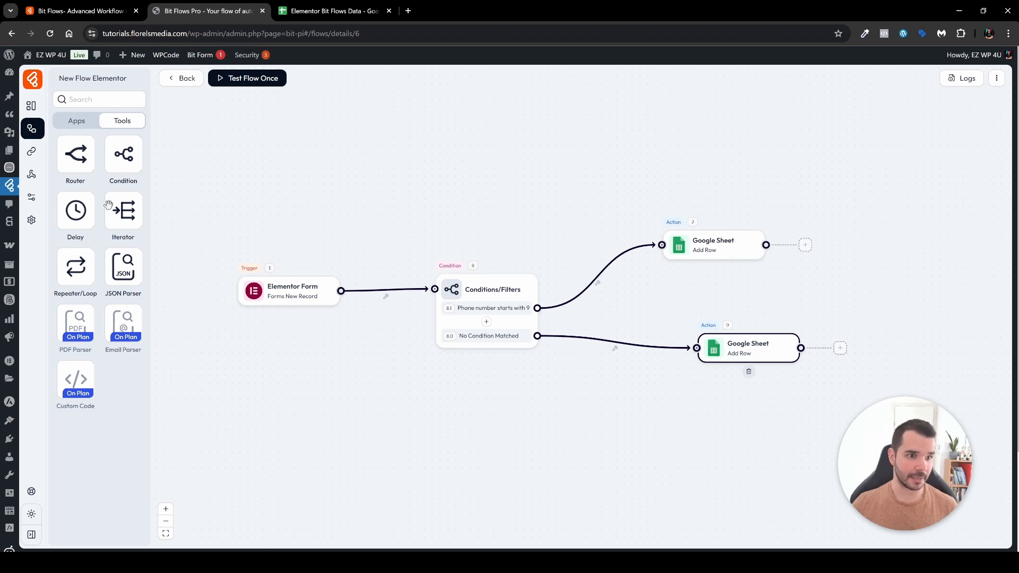
left_click(598, 286)
left_click(634, 292)
left_click(685, 265)
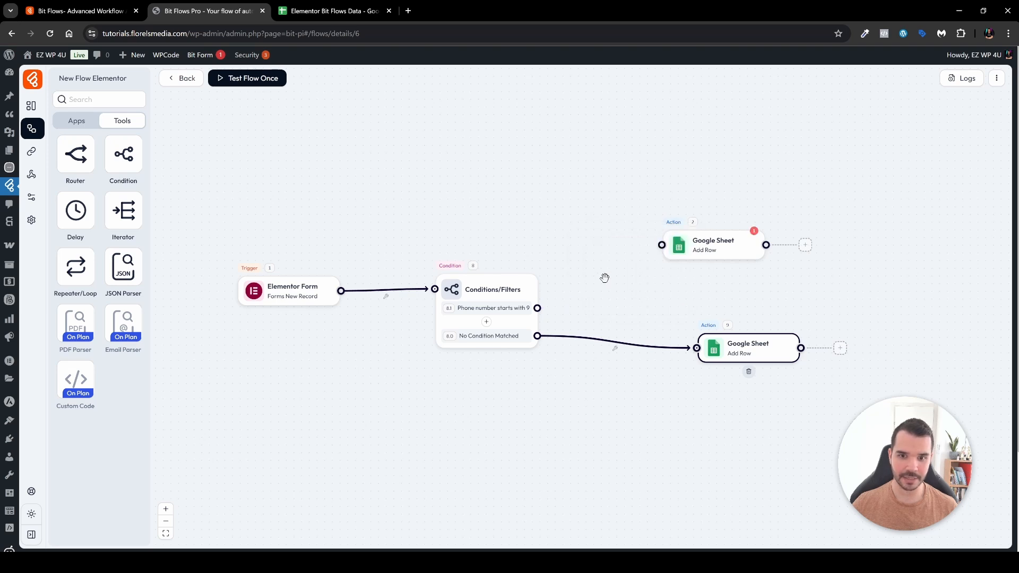
Insert a Delay node with a 1-minute execution delay between "Phone number starts with 9" and its Google Sheet node.
mouse_move(73, 217)
left_mouse_down()
mouse_move(628, 281)
mouse_move(621, 272)
left_mouse_up()
left_click_drag(537, 308, 661, 244)
left_click_drag(741, 256, 776, 281)
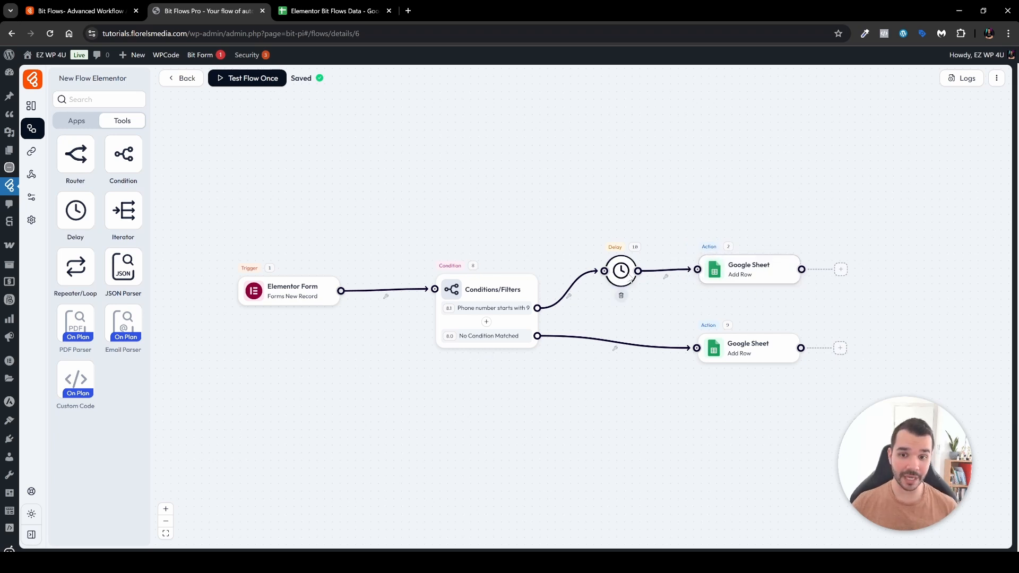
left_click(620, 271)
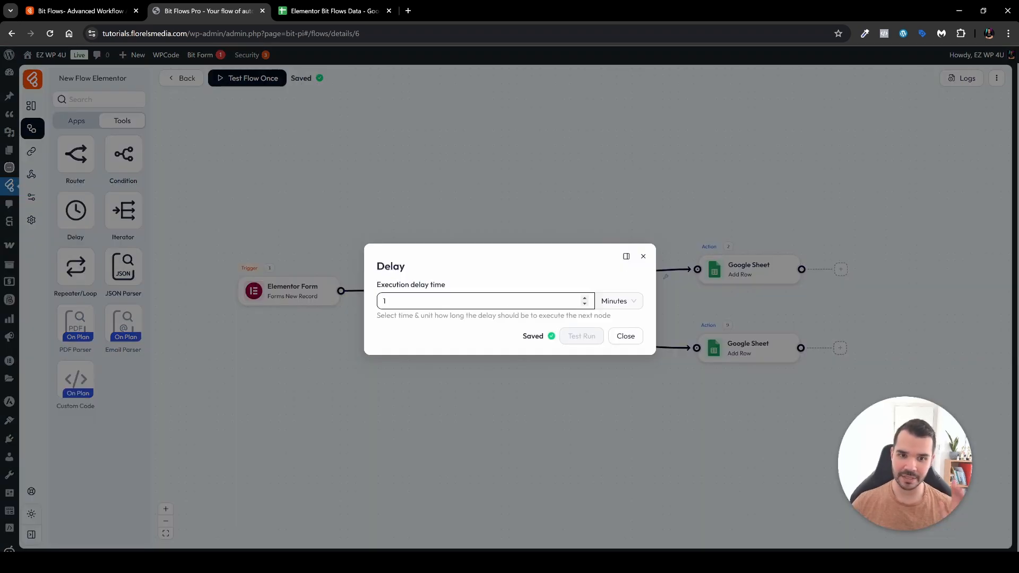
left_click(626, 335)
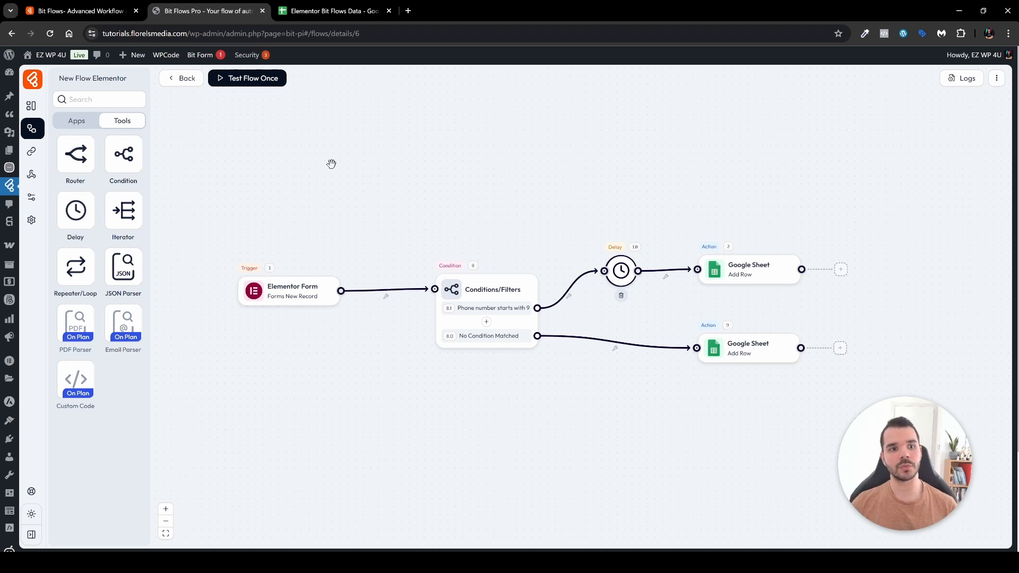
Start a one-time flow test that listens for a new response, and submit the test entry in the Sample Page newsletter form.
left_click(272, 82)
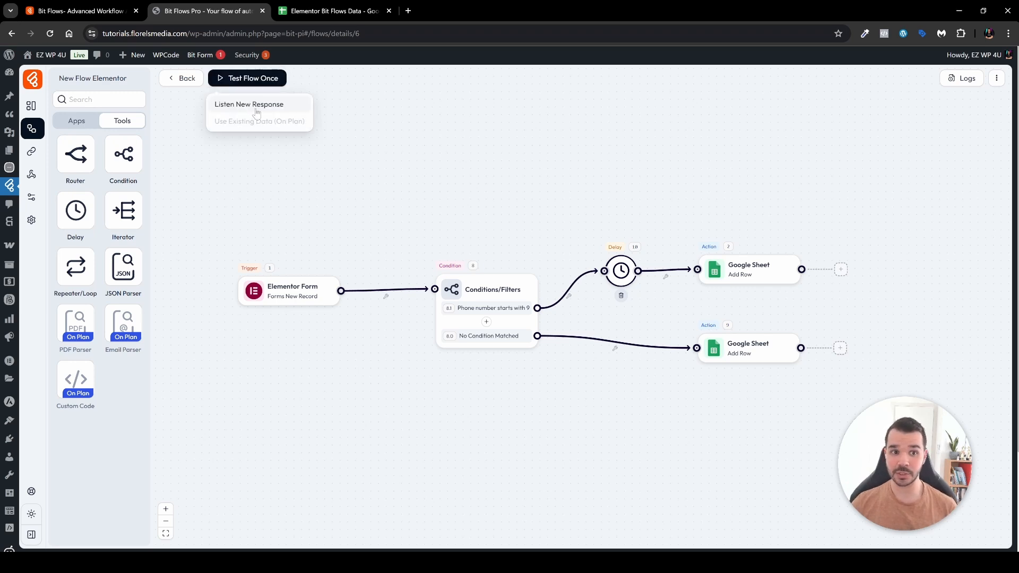
left_click(257, 106)
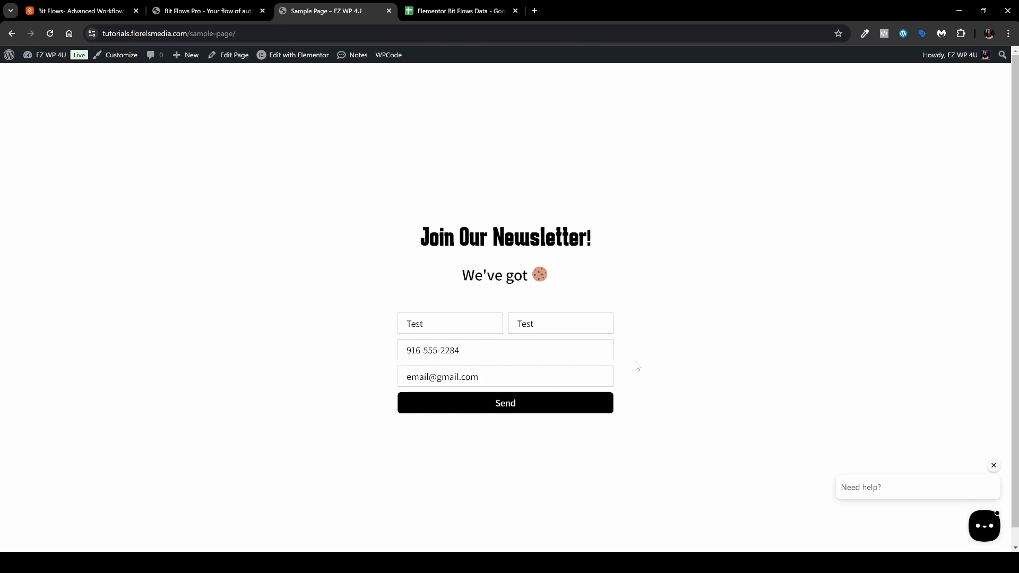
left_click(503, 412)
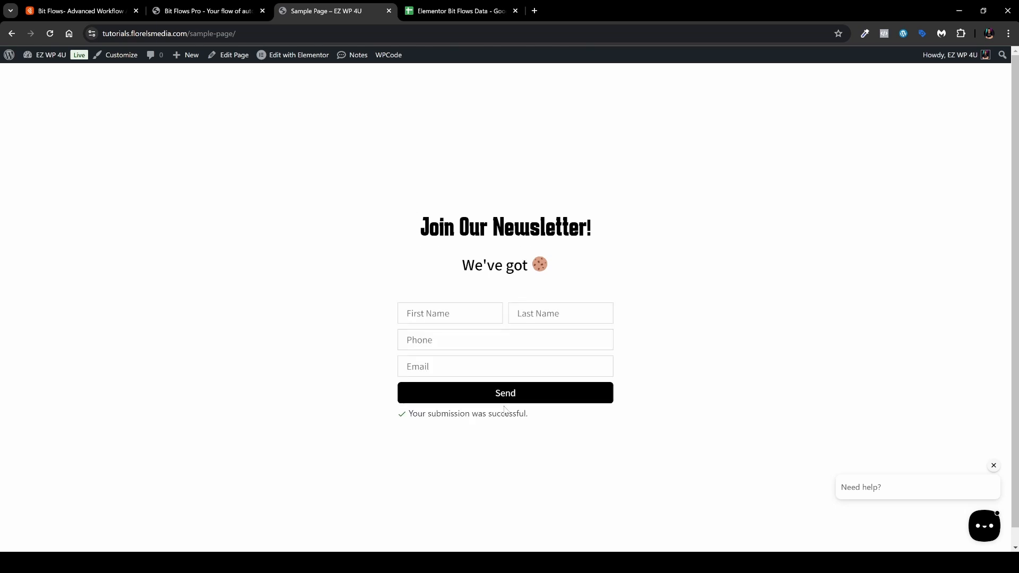
Check the test run's status in the flow's log history, reloading the flow page to refresh it.
left_click(215, 10)
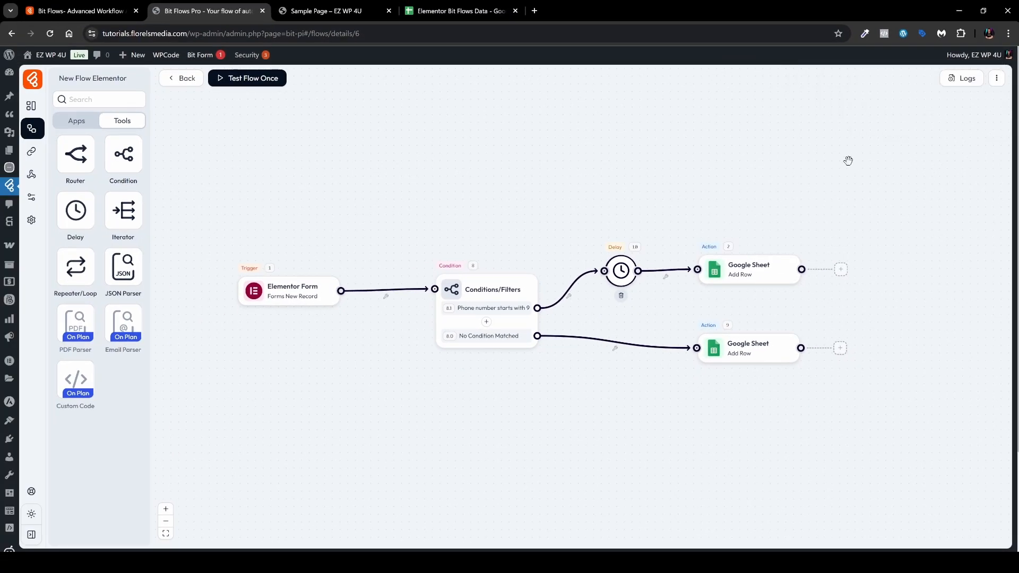
left_click(963, 80)
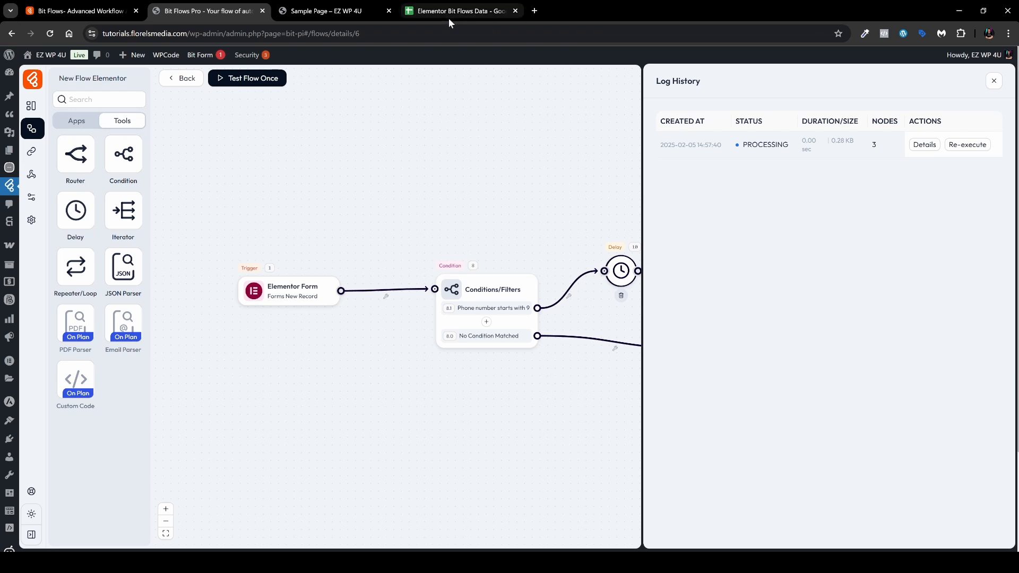
left_click(994, 81)
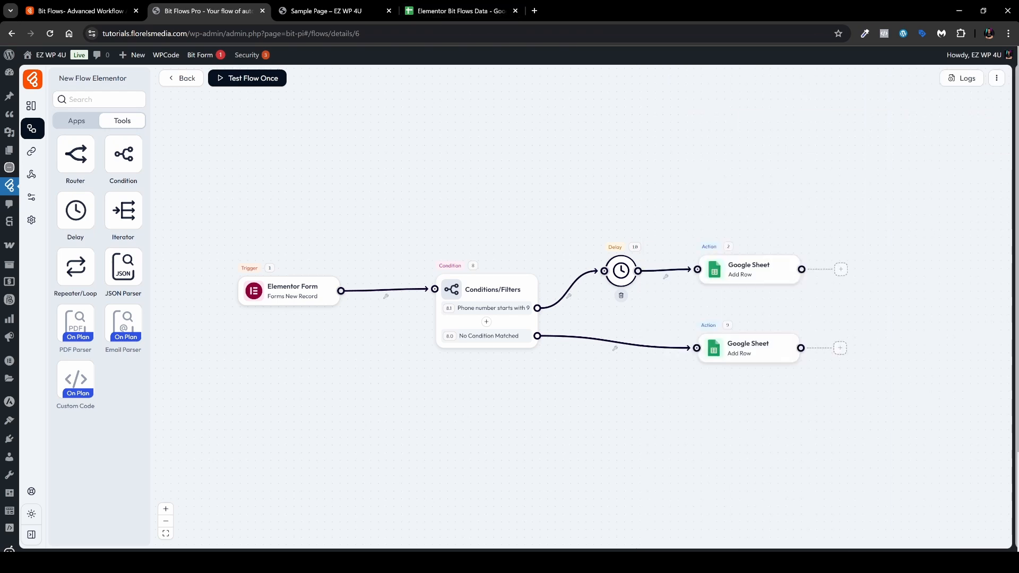
left_click(50, 34)
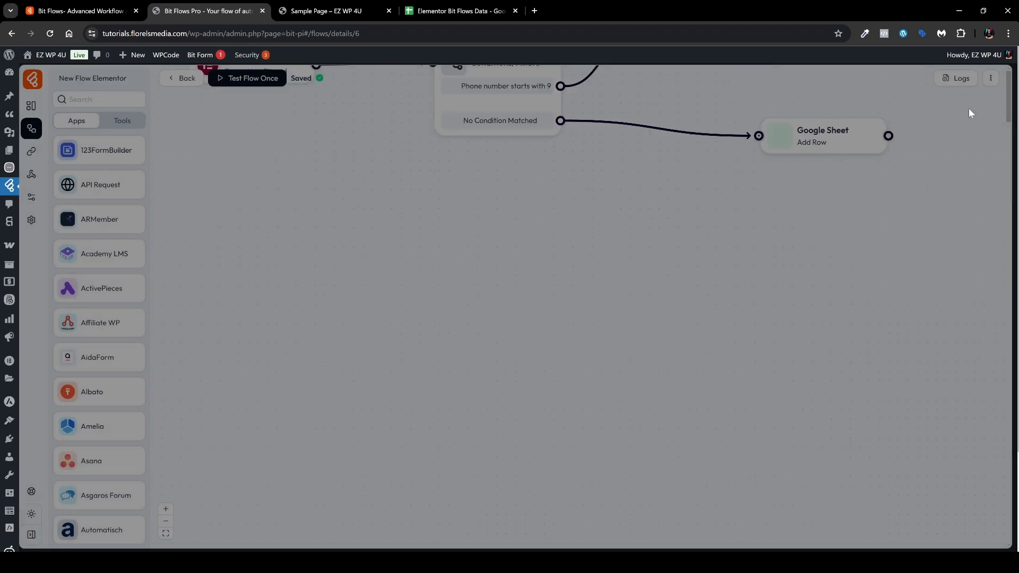
left_click(955, 78)
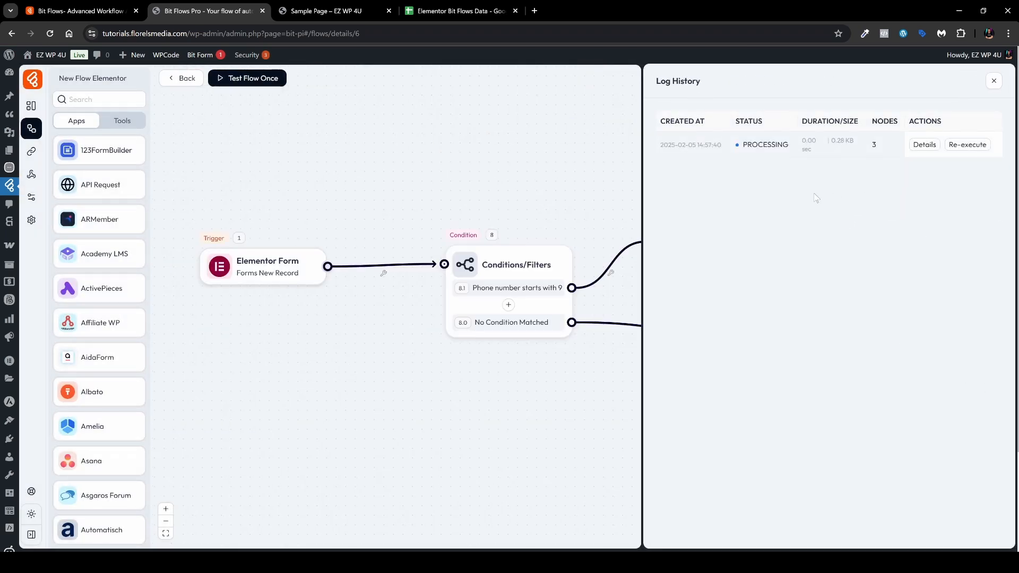
key("F5")
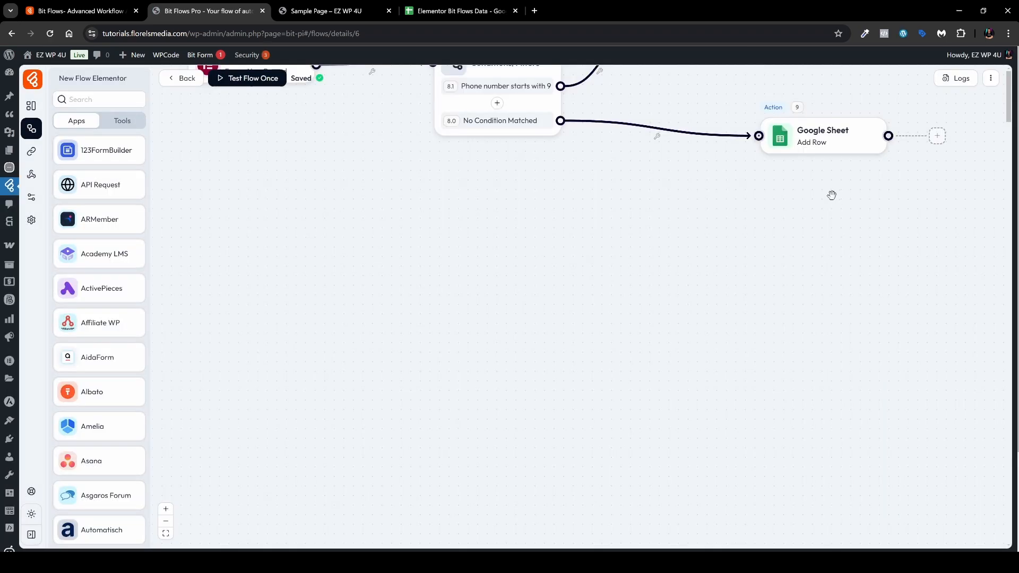
left_click(955, 78)
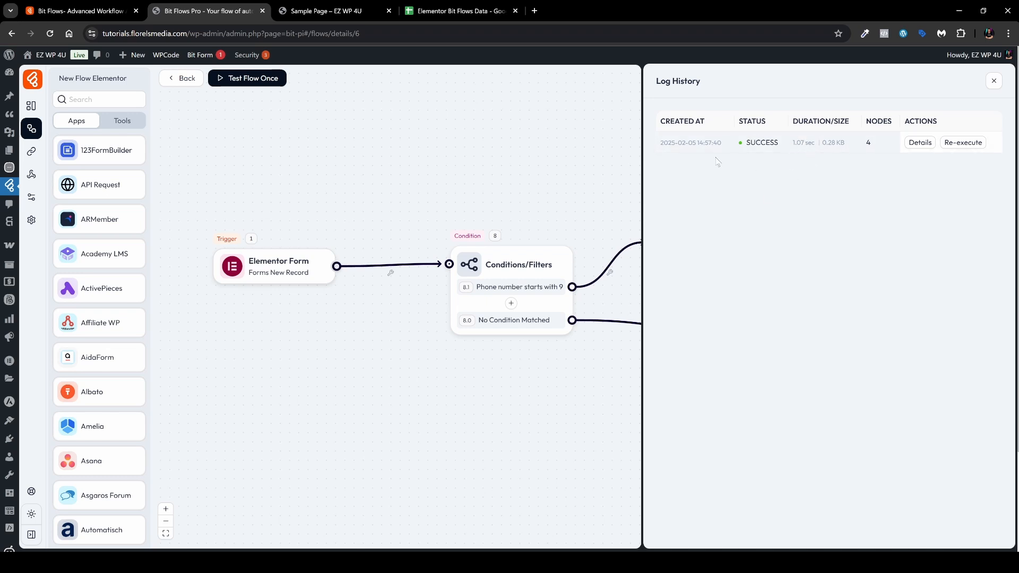
Open the run's log details and examine the Elementor Form output, including the submitted fields.
left_click(918, 144)
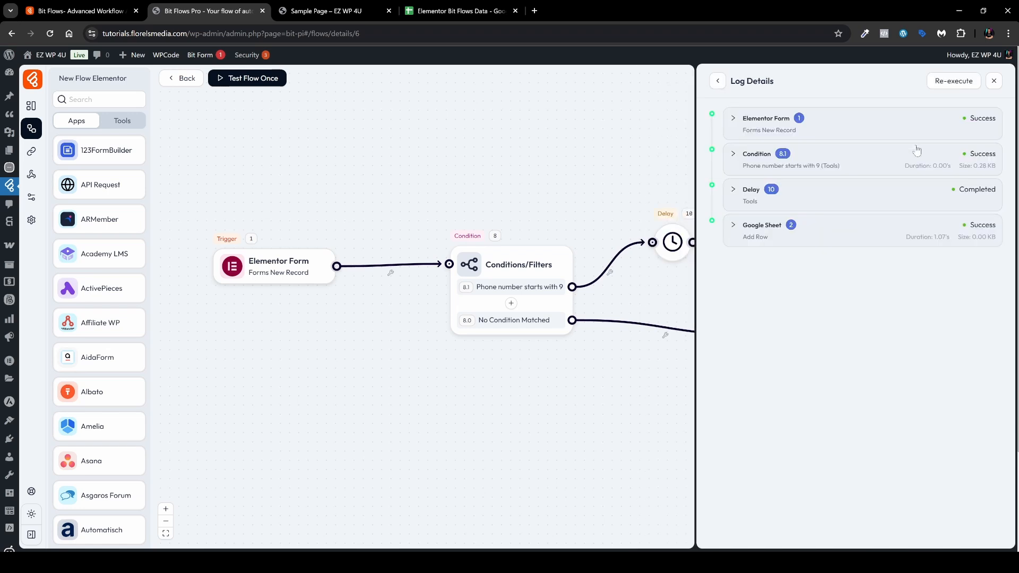
left_click(762, 132)
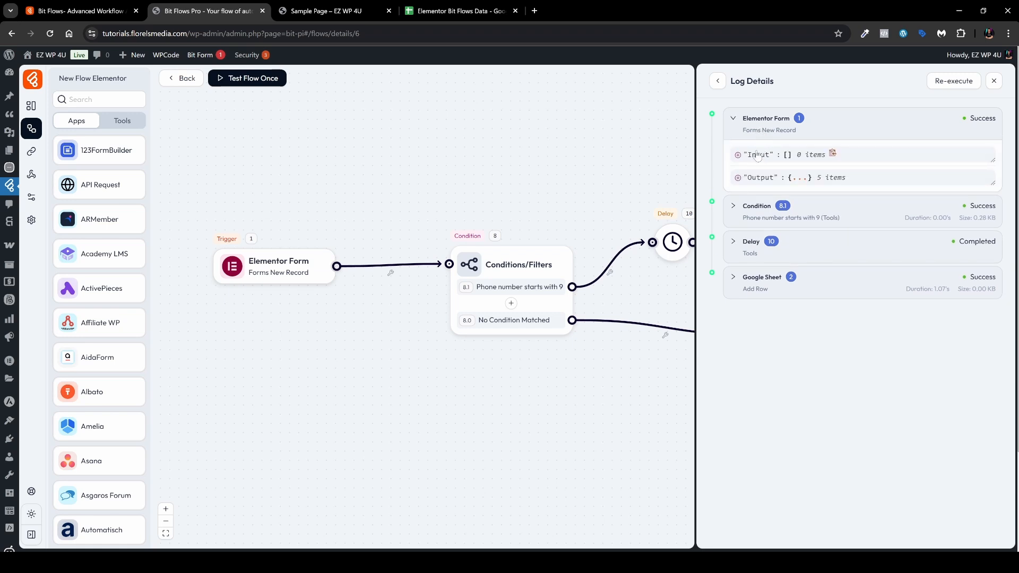
left_click(744, 179)
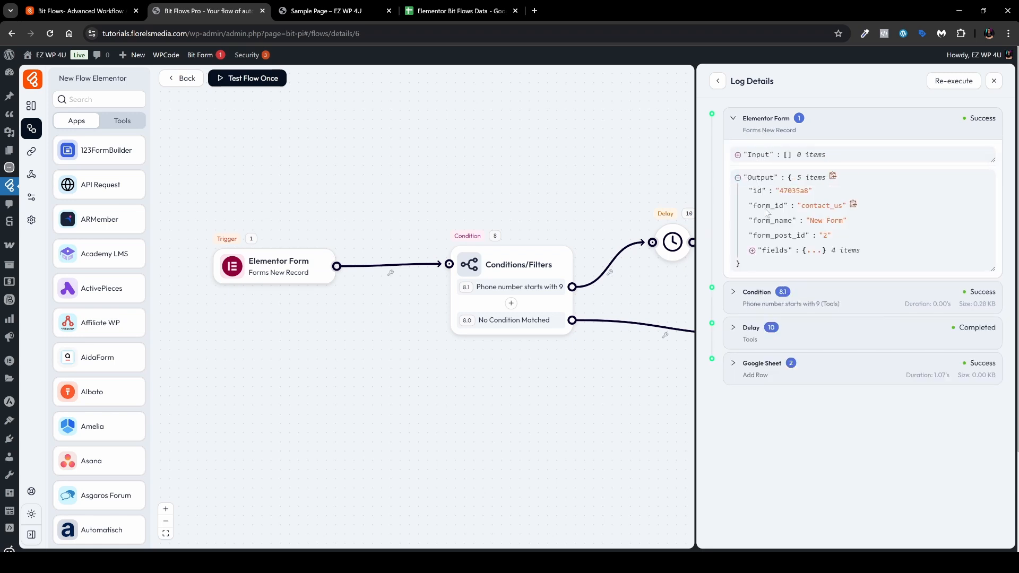
left_click(753, 251)
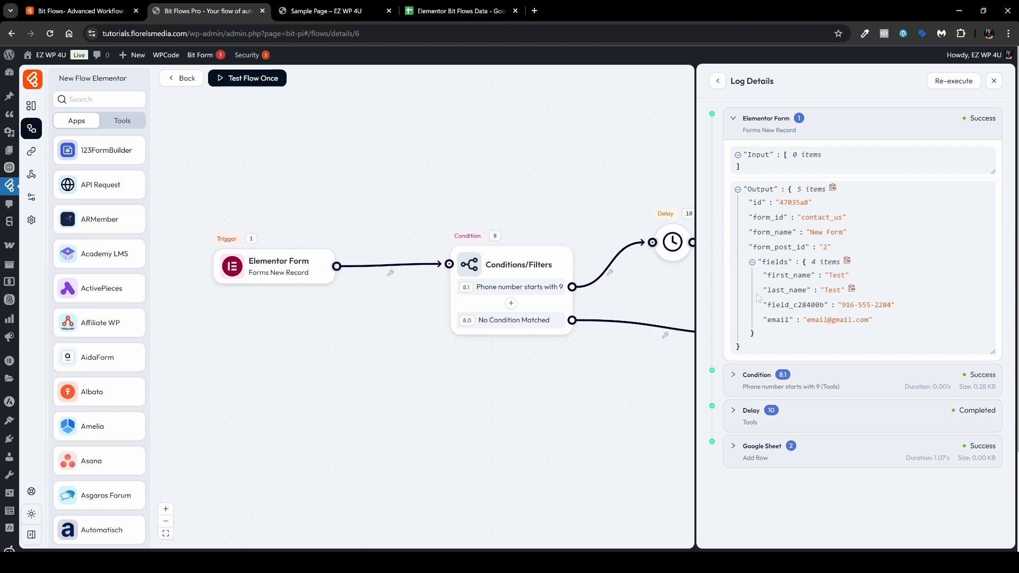
Examine the logged inputs of the Condition node and the logged input and output of the Delay node.
left_click(748, 378)
scroll(819, 406, "down", 2)
scroll(819, 407, "down", 2)
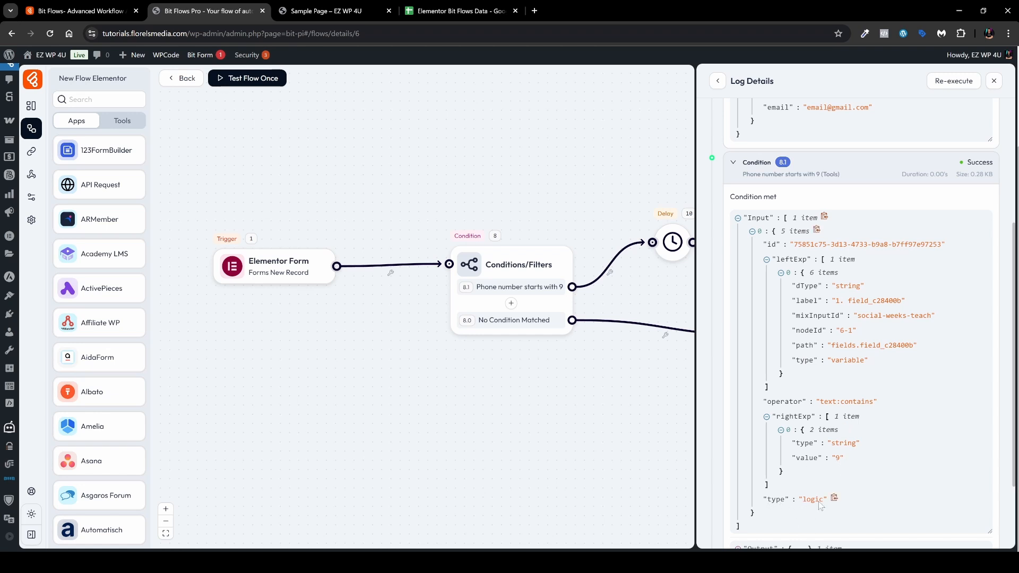
left_click(757, 163)
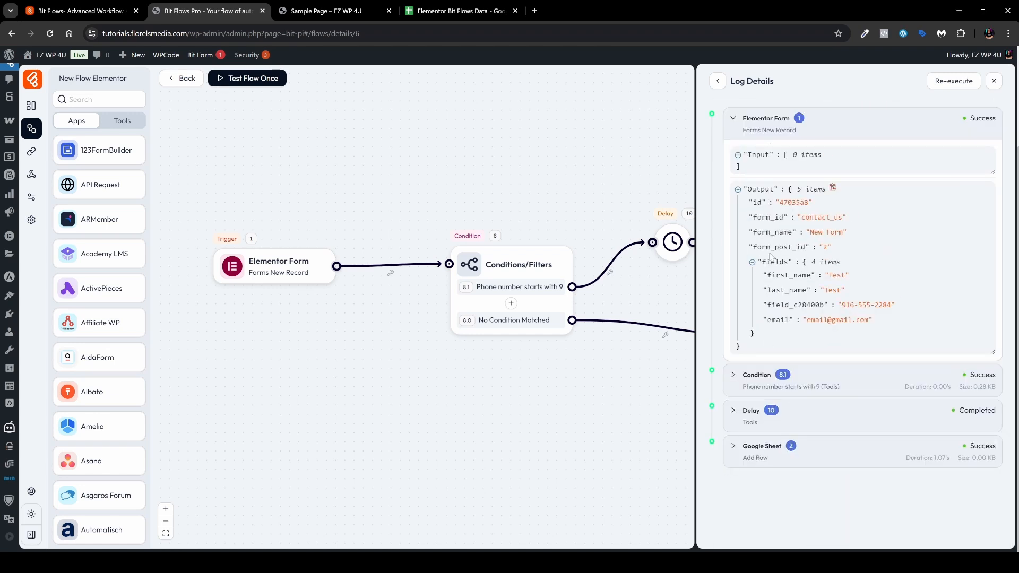
left_click(742, 126)
left_click(742, 200)
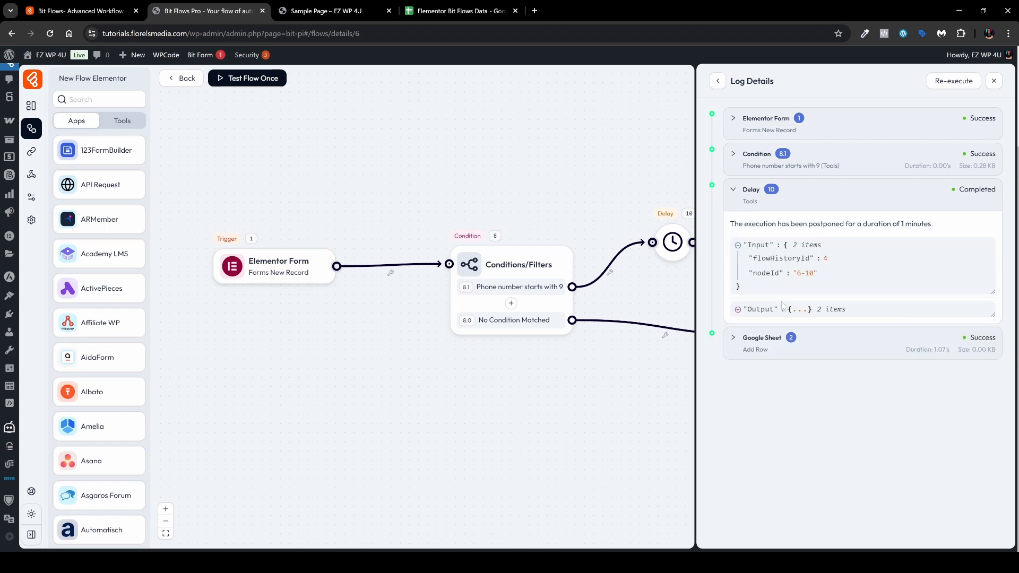
left_click(754, 308)
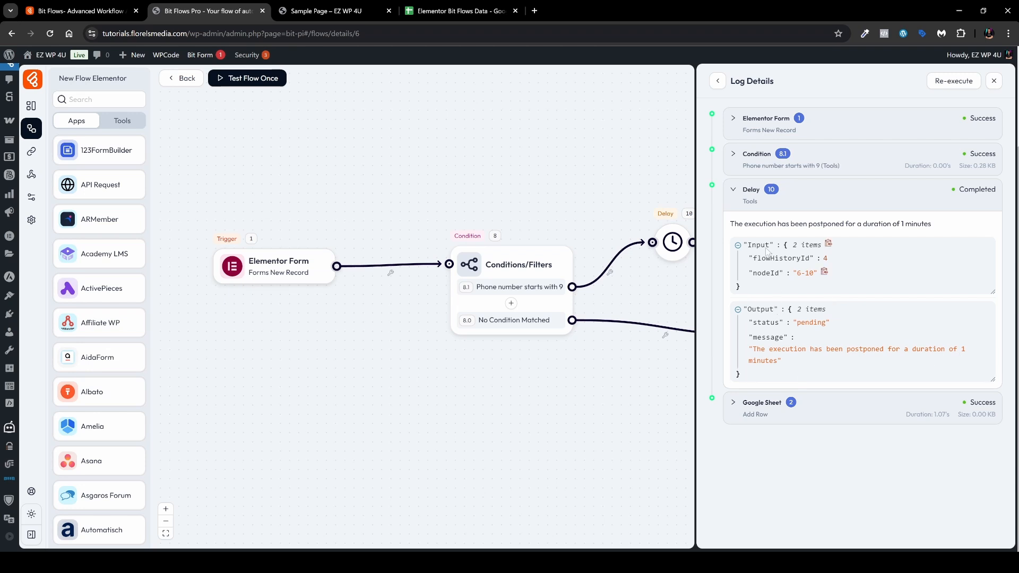
Examine the Google Sheet node's logged input, and check the submitted row in the Elementor Bit Flows Data spreadsheet.
left_click(747, 202)
left_click(754, 228)
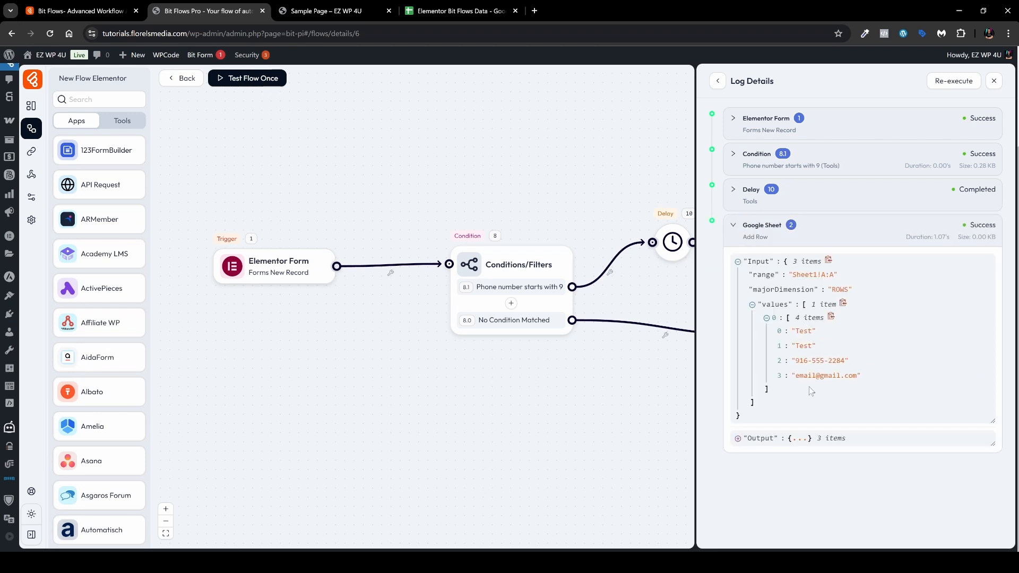
left_click(453, 12)
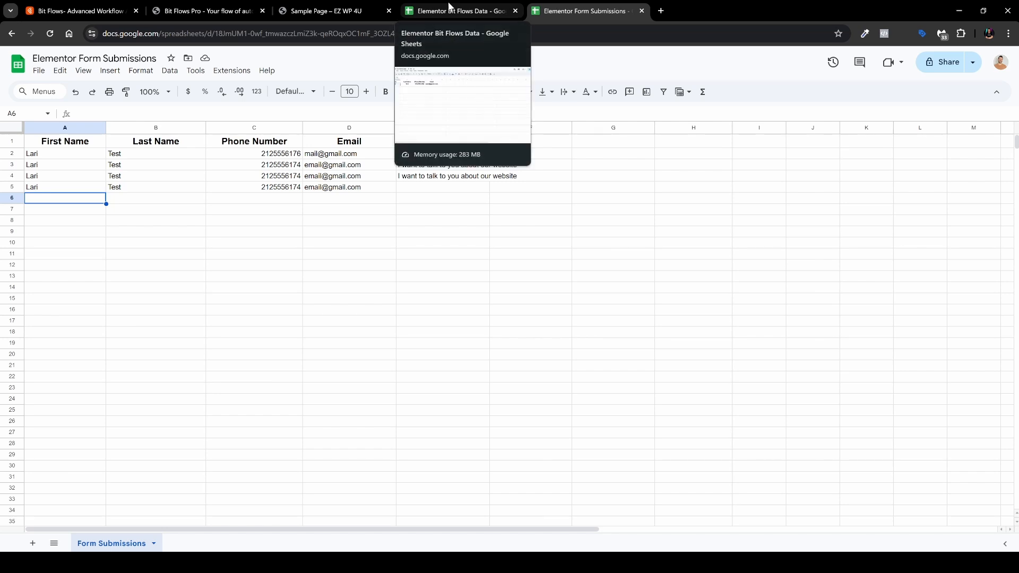
Start another one-time flow test that listens for a new response, and submit the Sample Page newsletter form with a phone number not starting with 9.
left_click(348, 14)
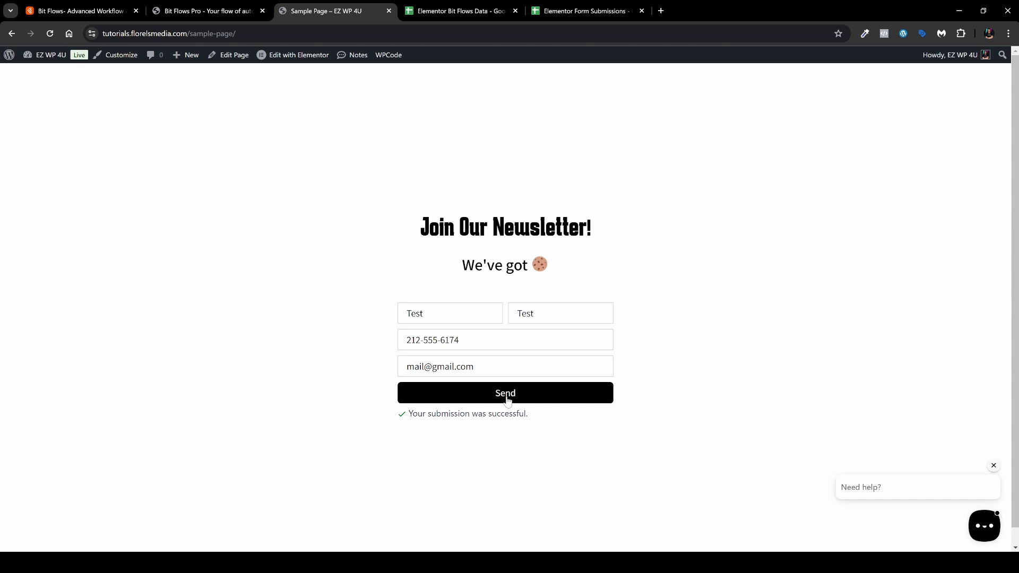
key("ctrl+shift+Tab")
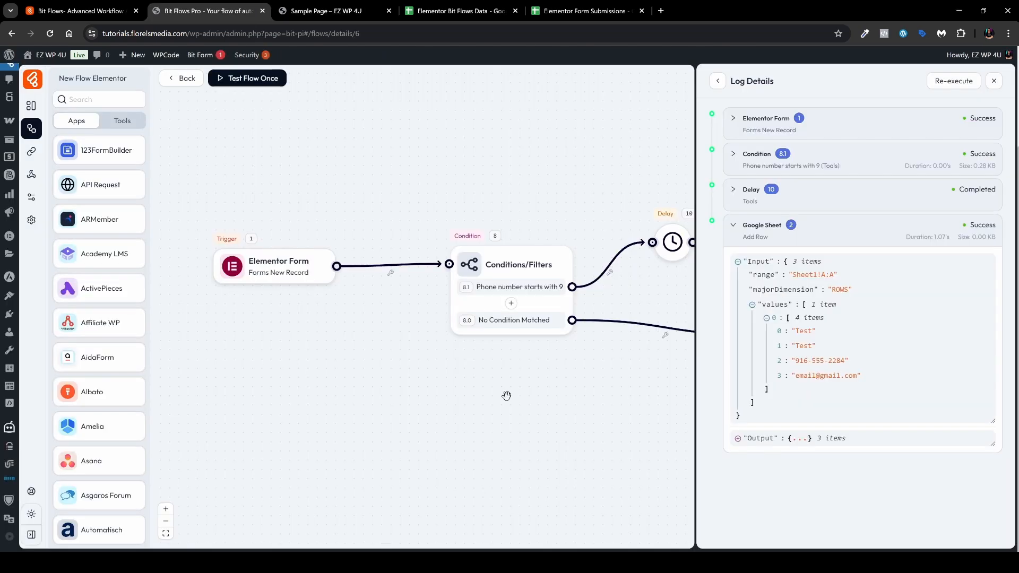
left_click(998, 87)
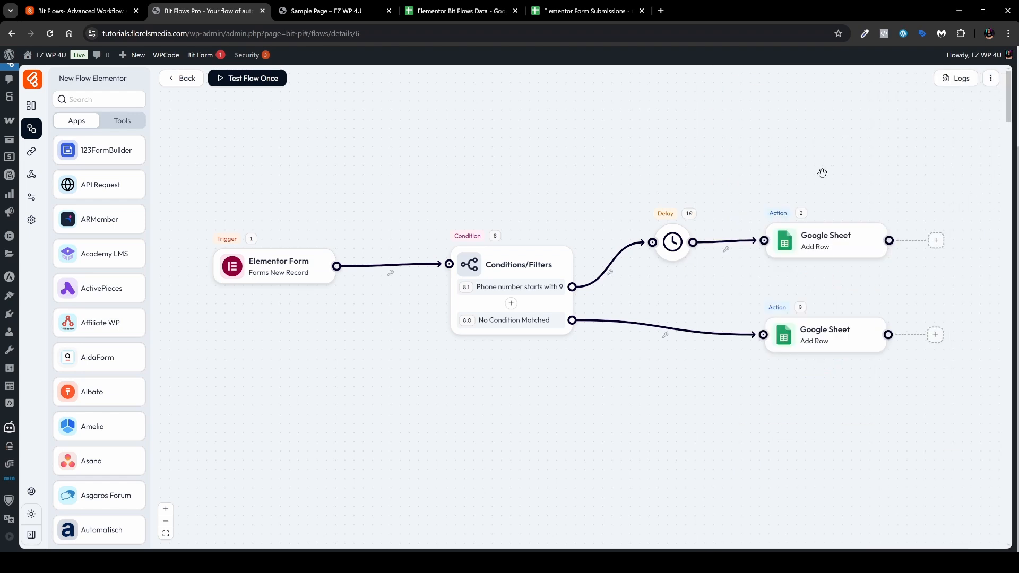
left_click(259, 84)
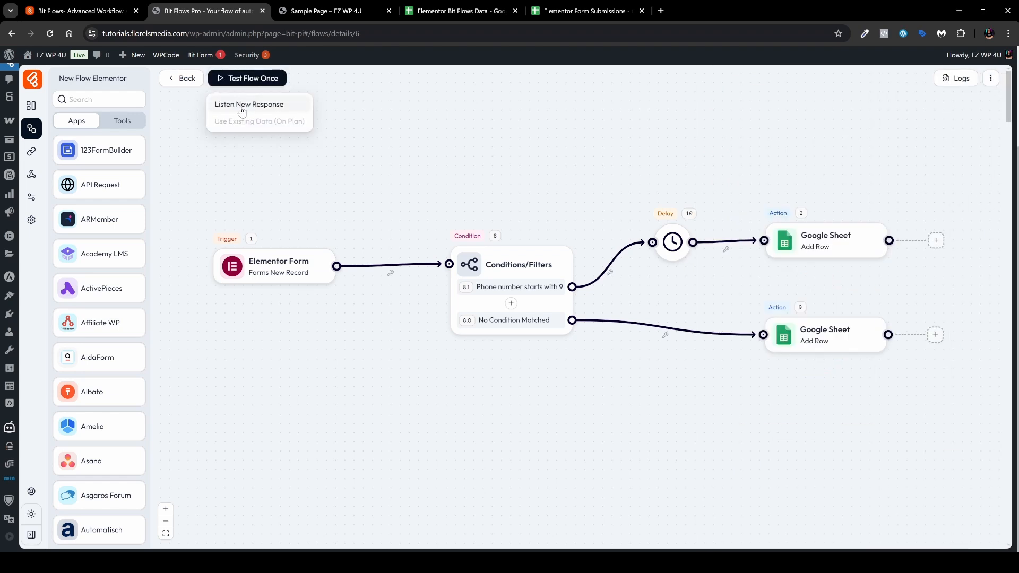
left_click(242, 106)
left_click(354, 13)
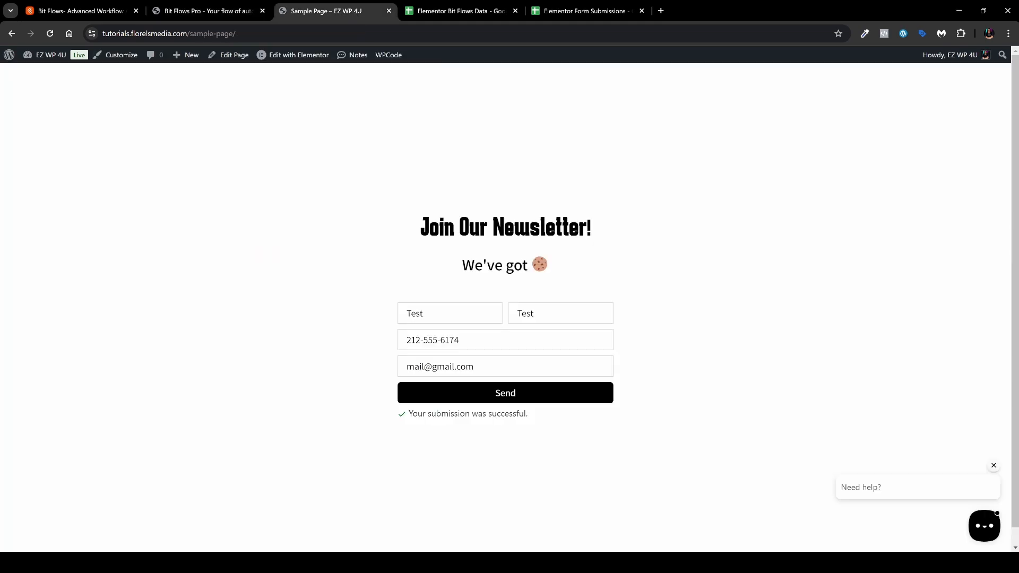
left_click(505, 400)
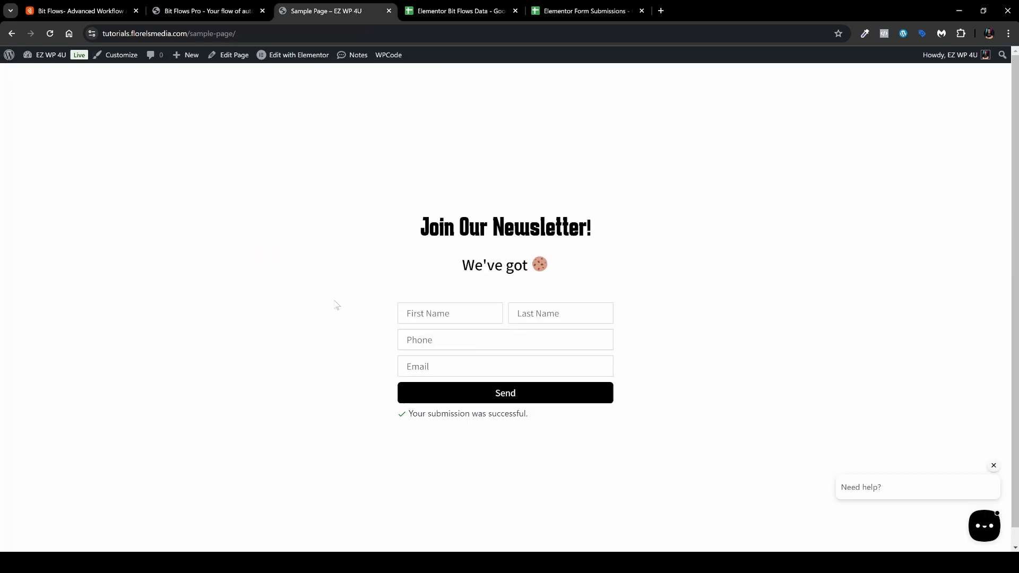
Check the new run's status in the flow's log history, and trace the No Condition Matched branch to its Google Sheet node.
key("ctrl+shift+Tab")
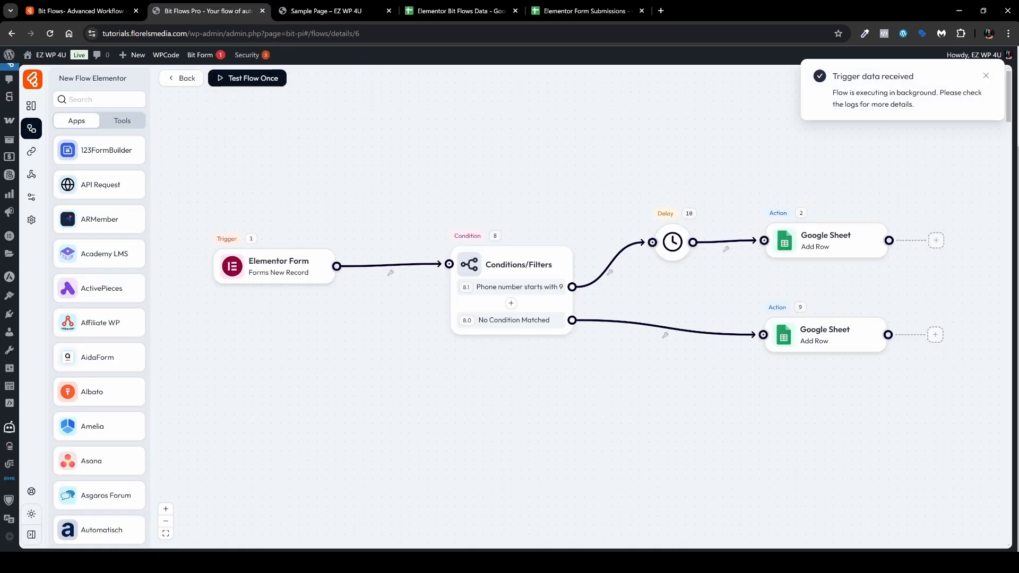
left_click(957, 84)
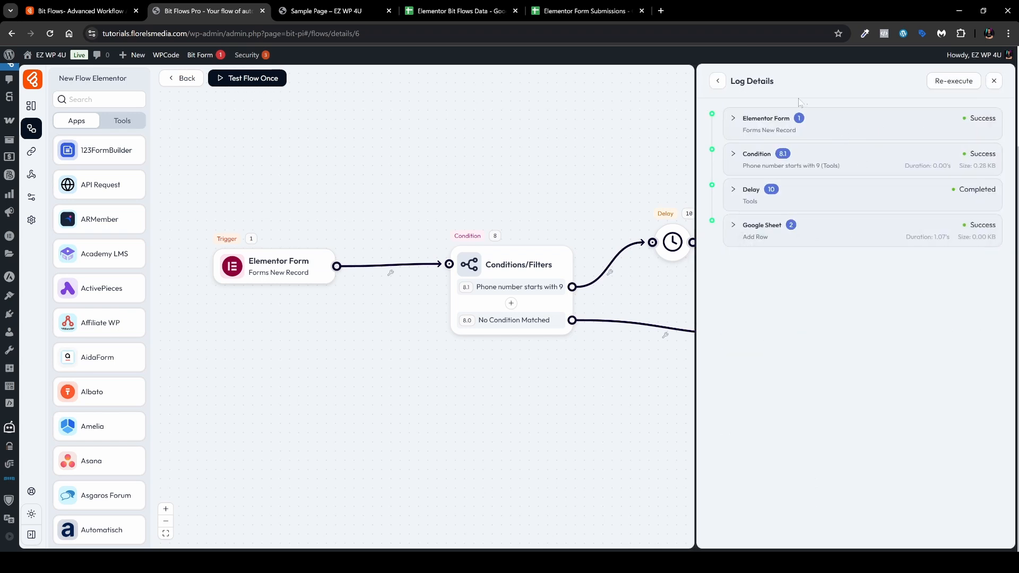
left_click(720, 82)
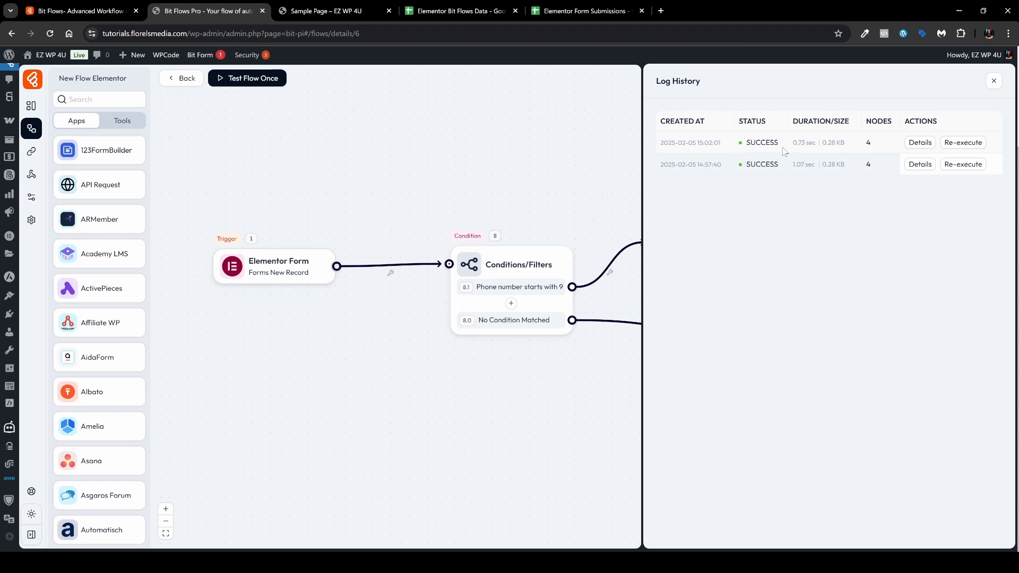
left_click_drag(616, 309, 496, 283)
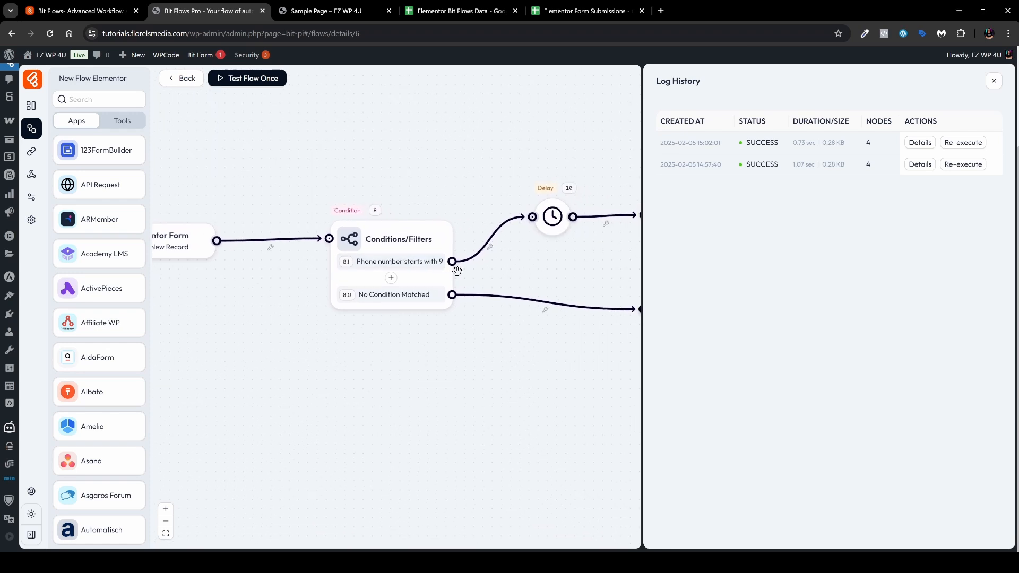
left_click_drag(464, 271, 341, 257)
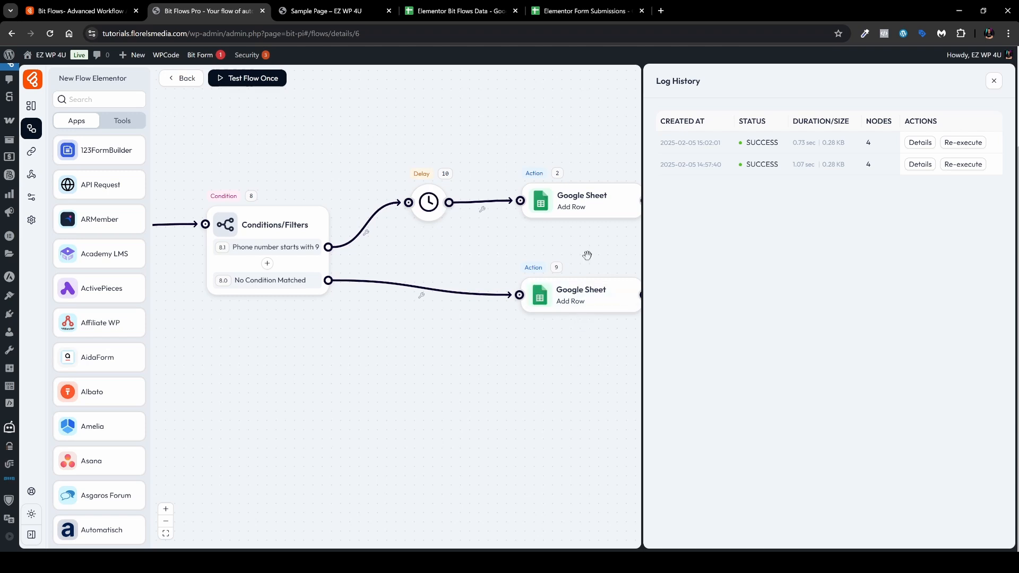
left_click_drag(578, 350, 526, 366)
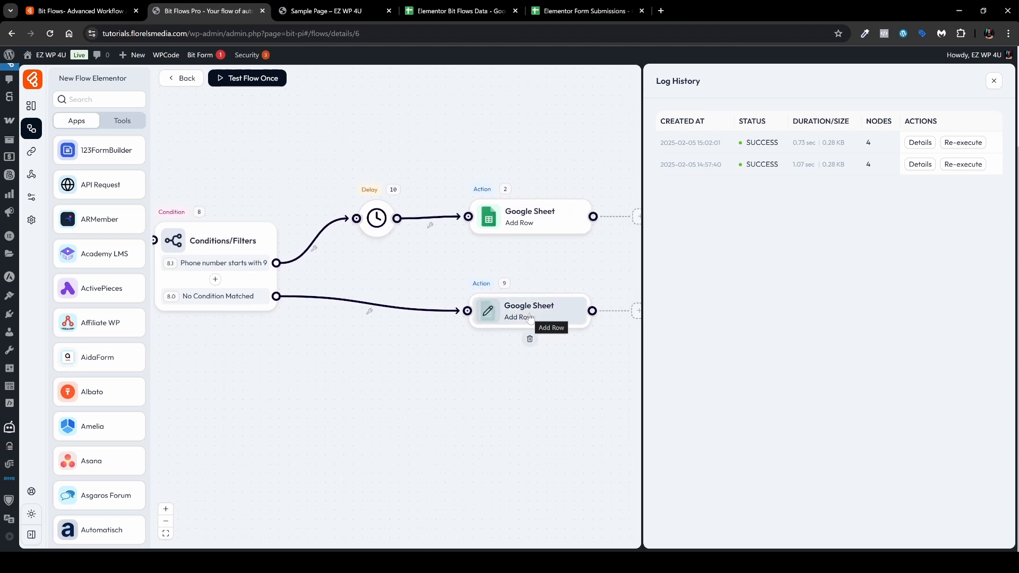
Examine the newest run's logged Google Sheet input, and check the submitted row in the Elementor Form Submissions spreadsheet.
left_click(920, 143)
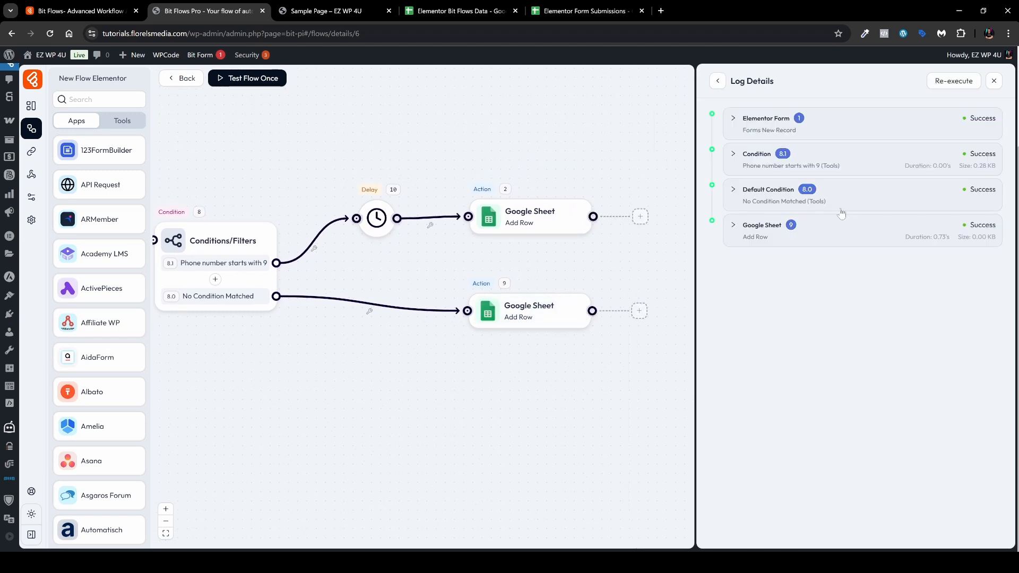
left_click(753, 129)
left_click(752, 129)
left_click(748, 228)
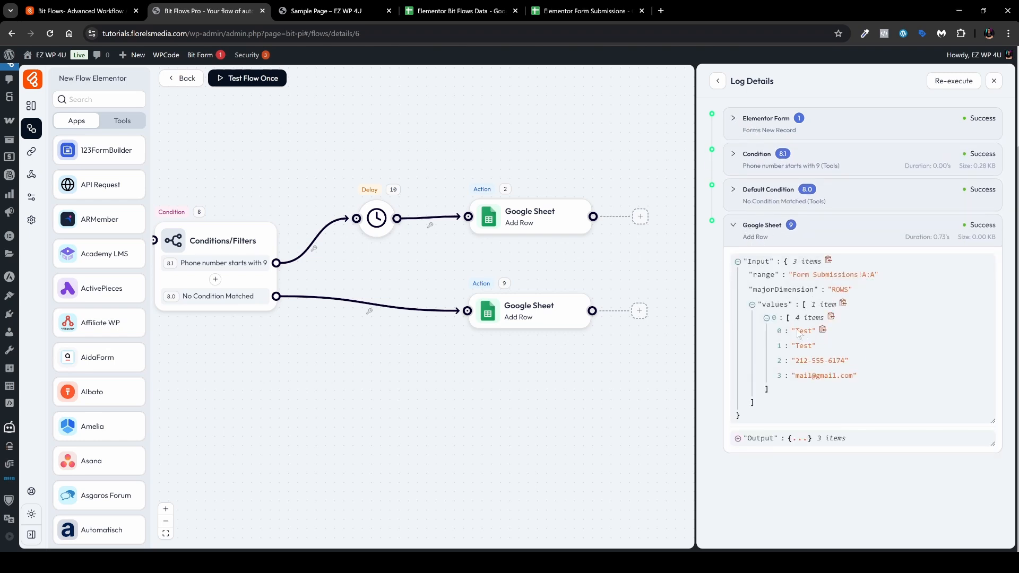
left_click(578, 15)
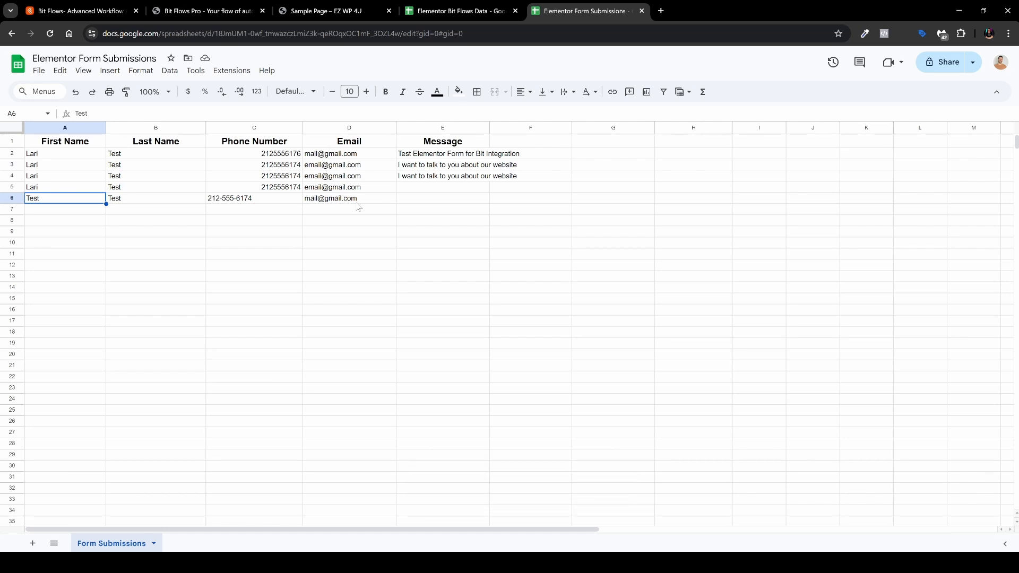
Return to the flow editor, close the run's log details and log history, and fit the whole flow in view.
key("ctrl+shift+Tab")
key("ctrl+shift+Tab")
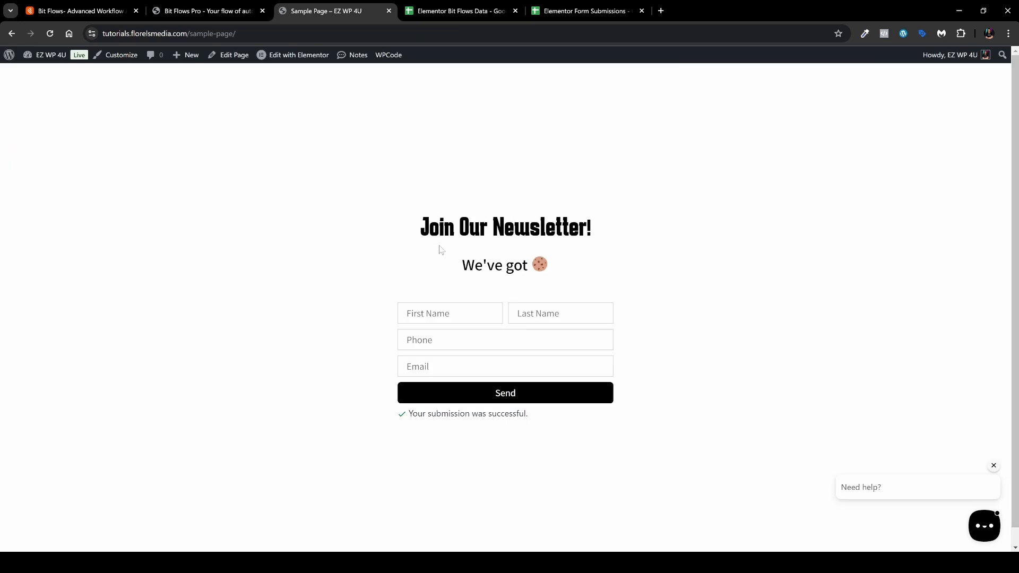
key("ctrl+shift+Tab")
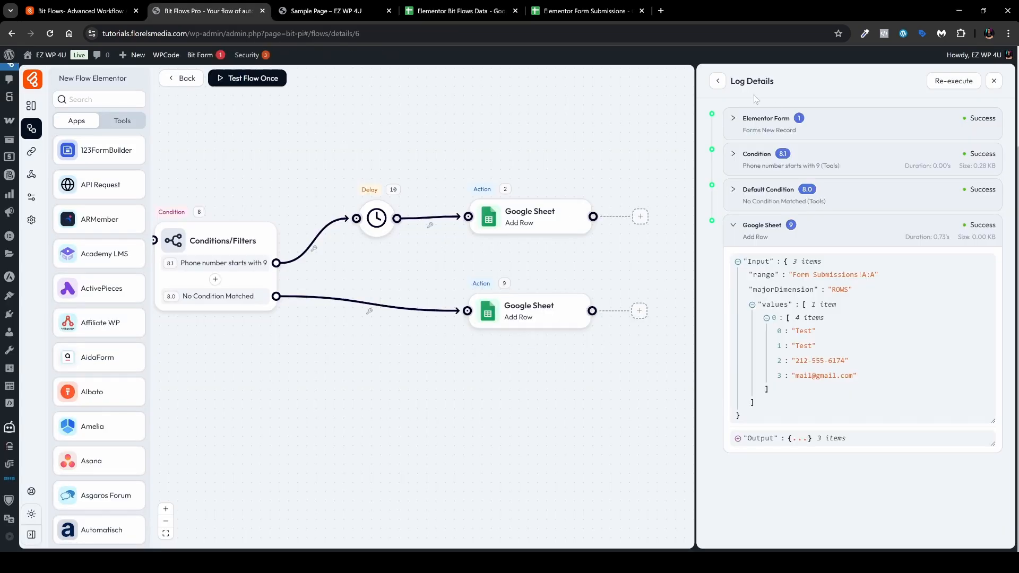
left_click(717, 80)
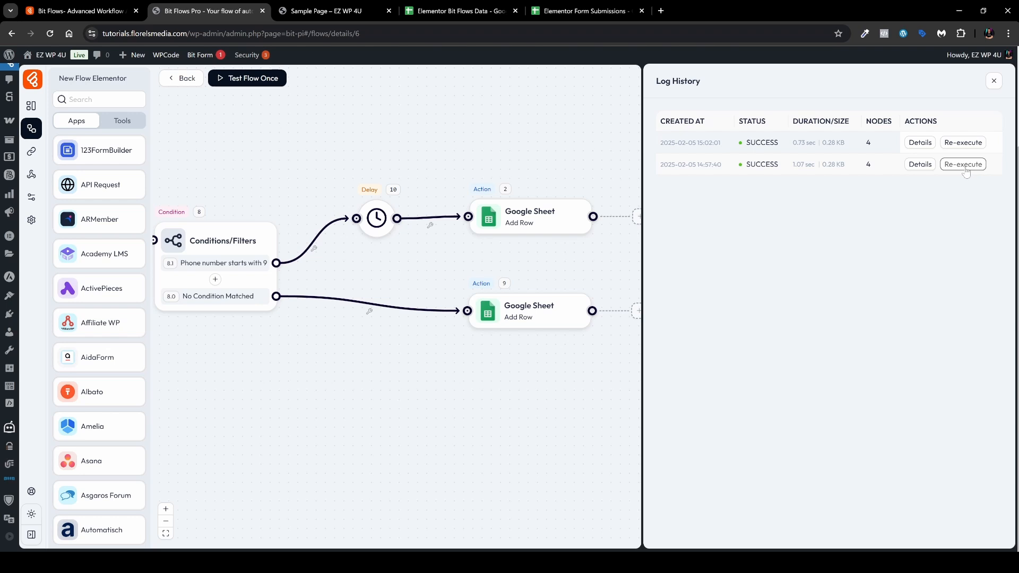
left_click(993, 81)
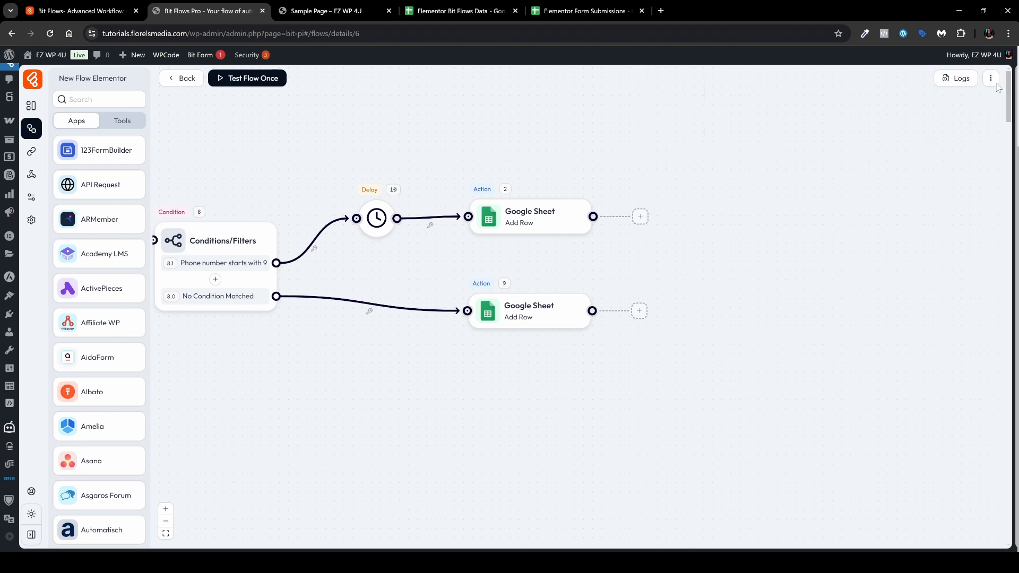
left_click(166, 534)
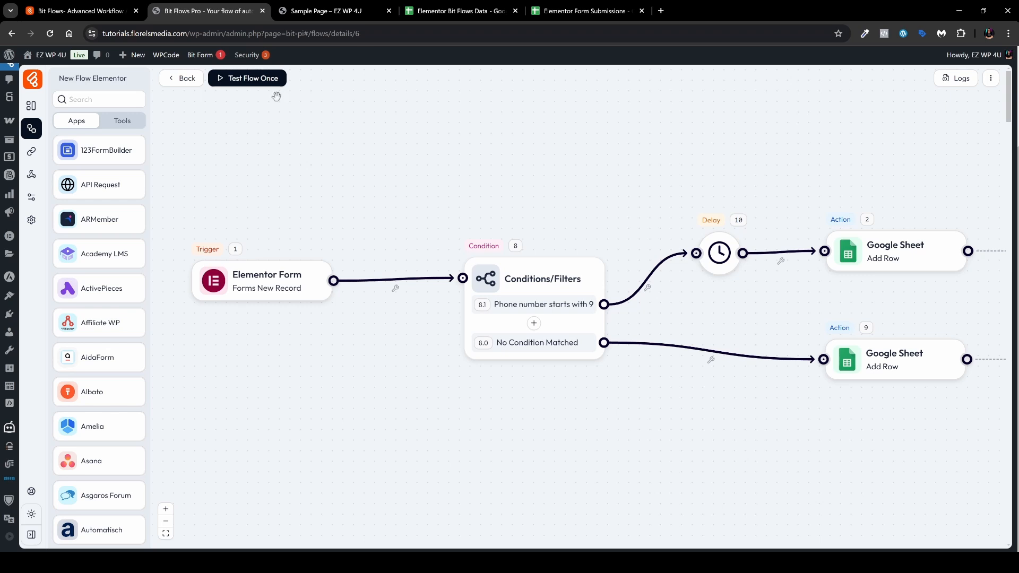
Review the one-time flow test options, and show the tools available for building the flow.
left_click(249, 79)
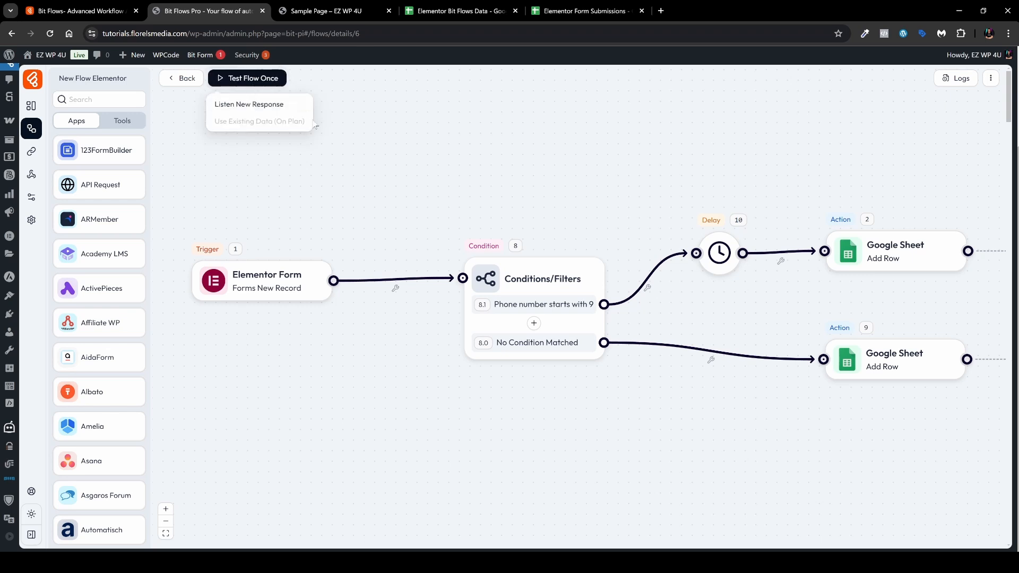
left_click(248, 108)
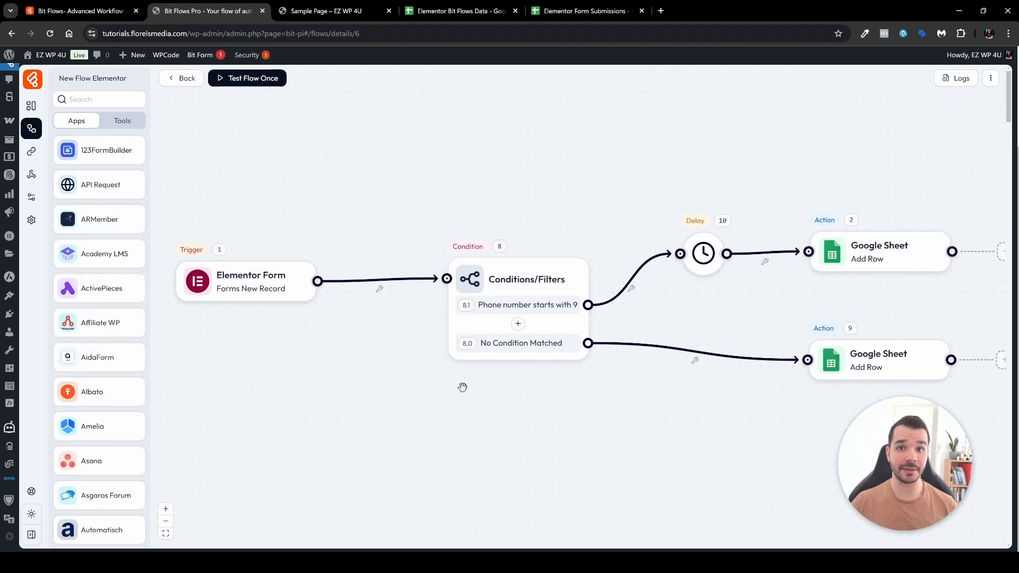
left_click(131, 121)
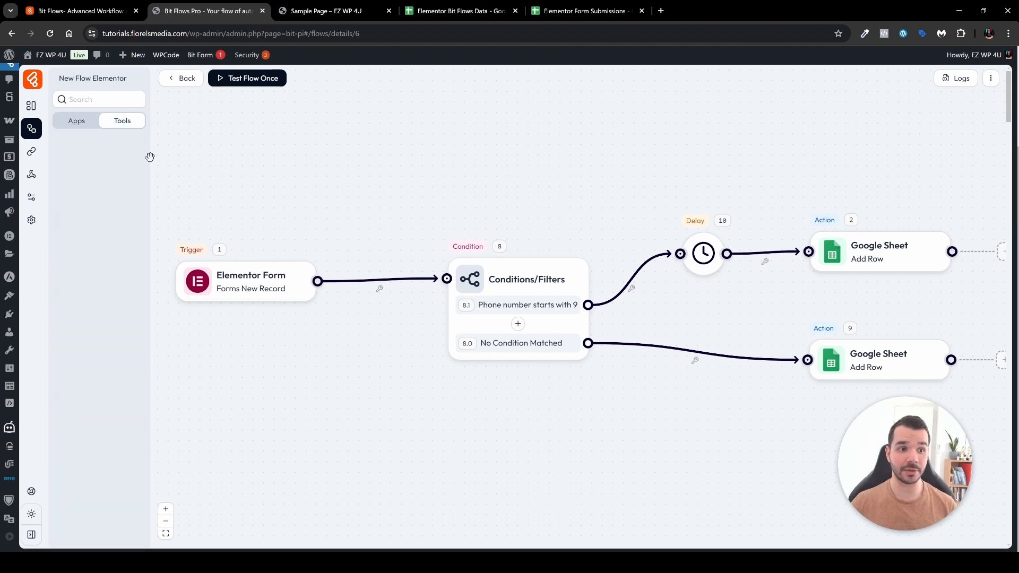